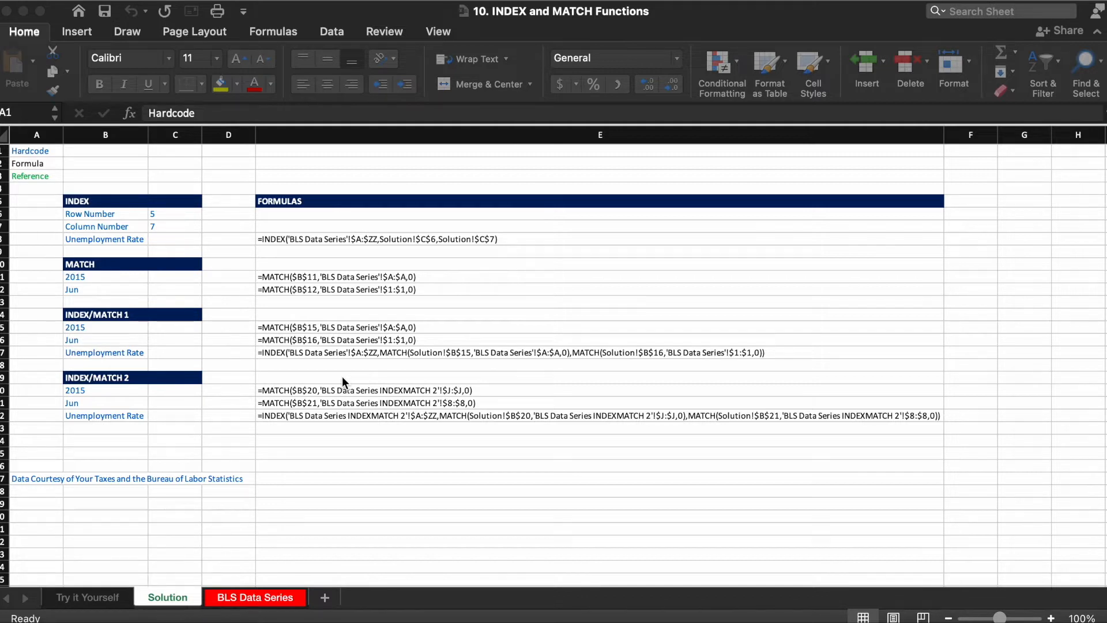
right_click(256, 599)
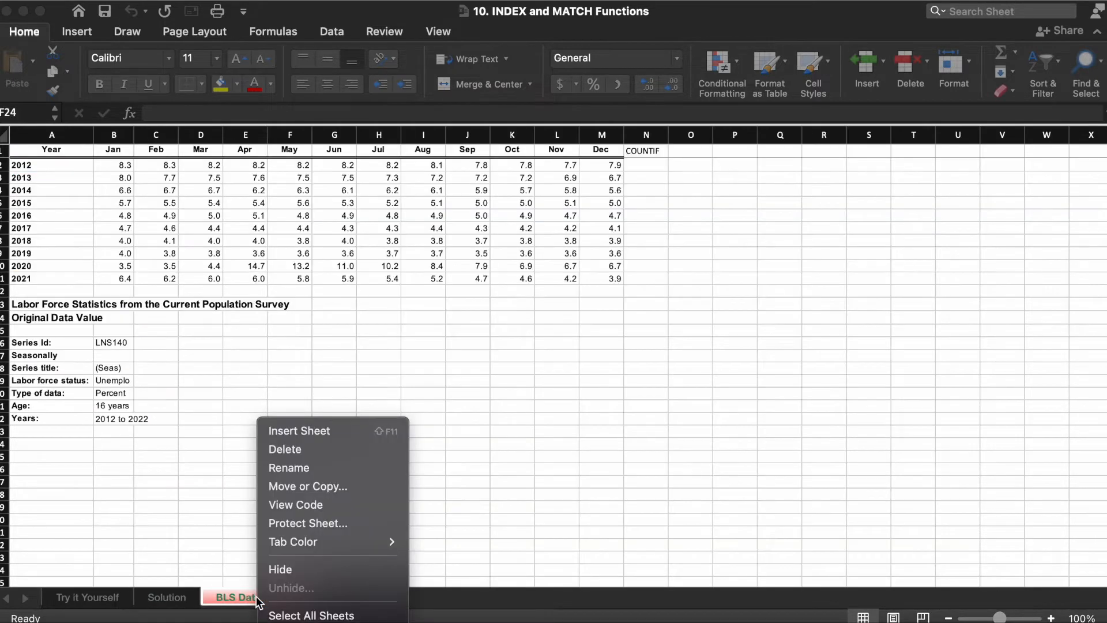
mouse_move(305, 543)
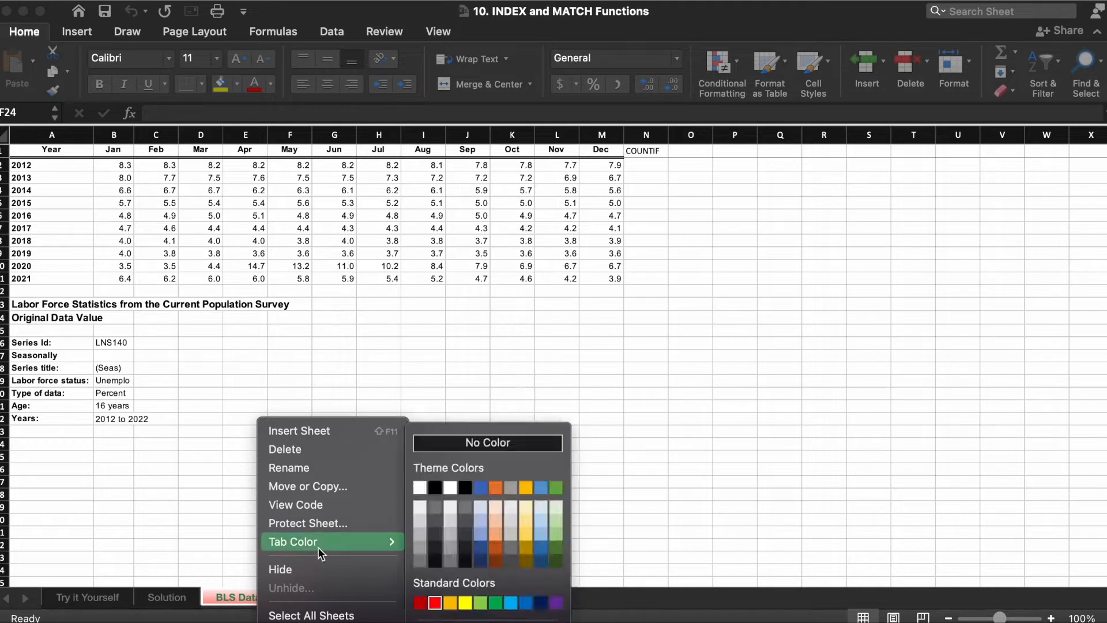
click(182, 597)
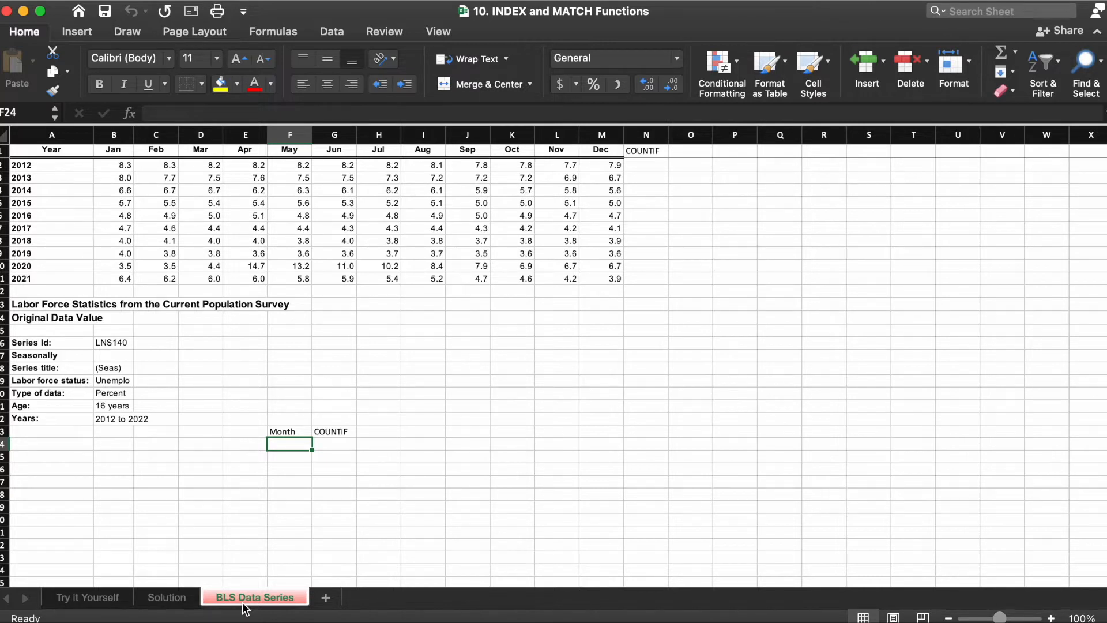
Step: On the Solution sheet, start an INDEX function in the Unemployment Rate cell of the INDEX section
click(169, 598)
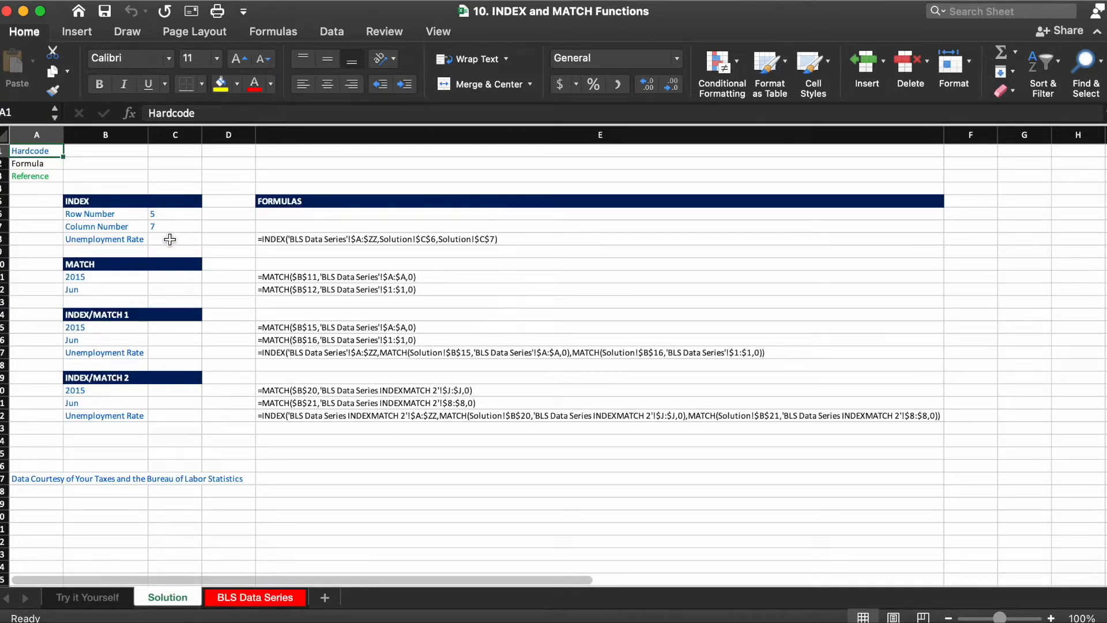
click(170, 239)
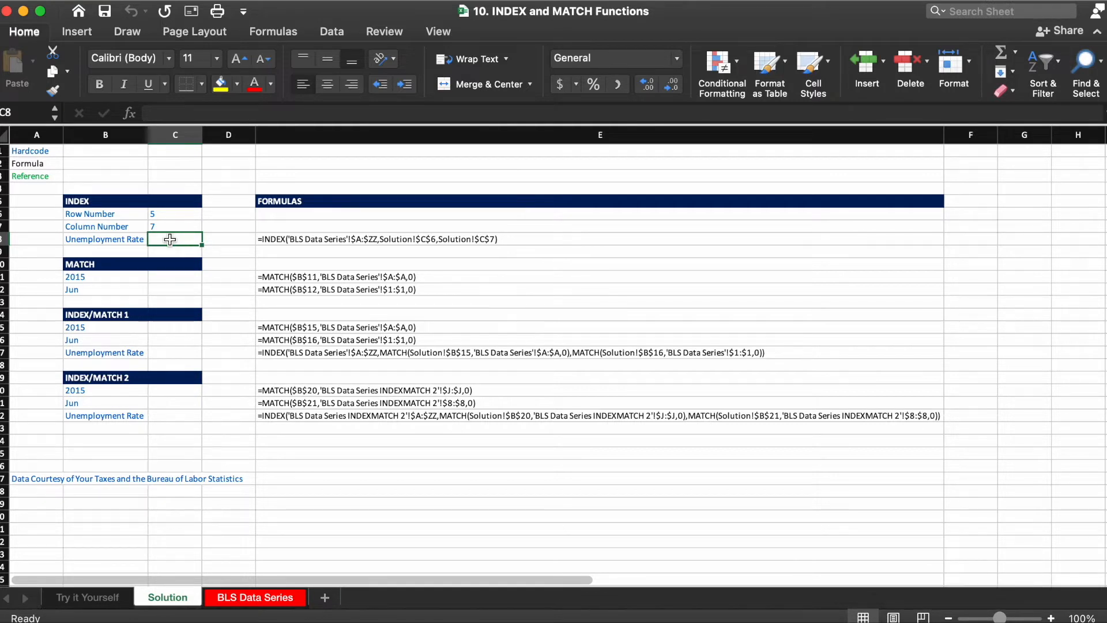
click(173, 215)
click(172, 226)
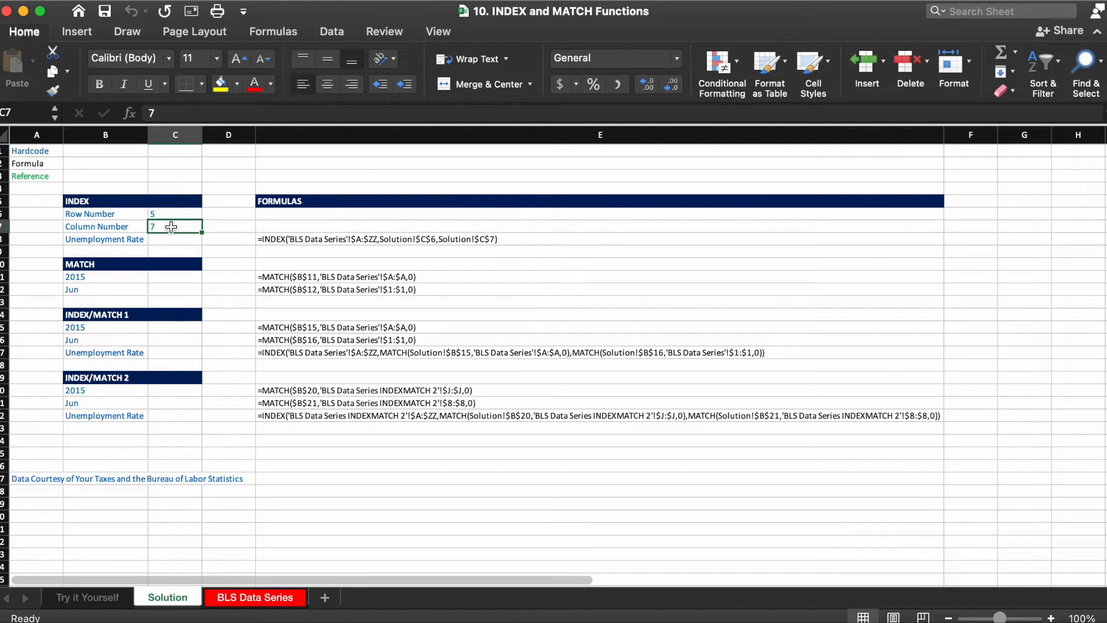
key(Down)
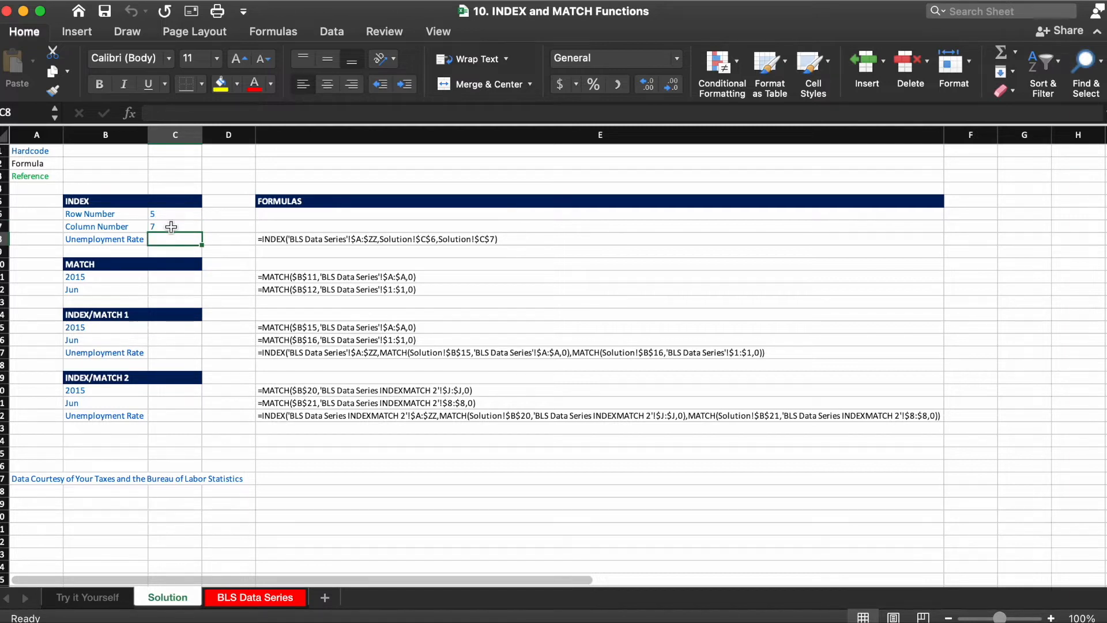
text(=ind)
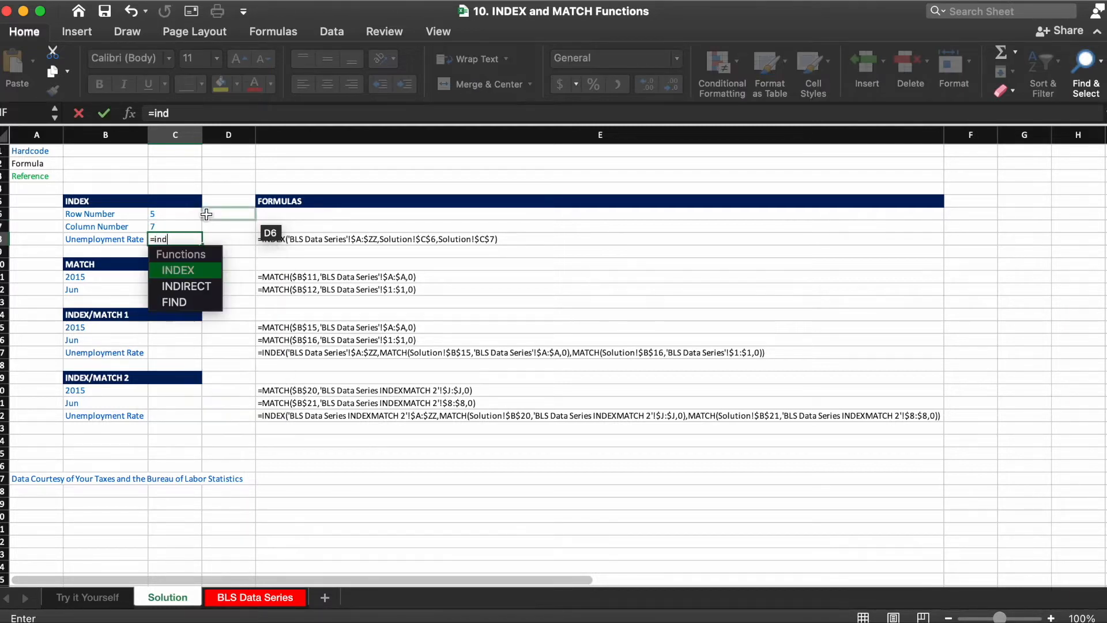
key(Tab)
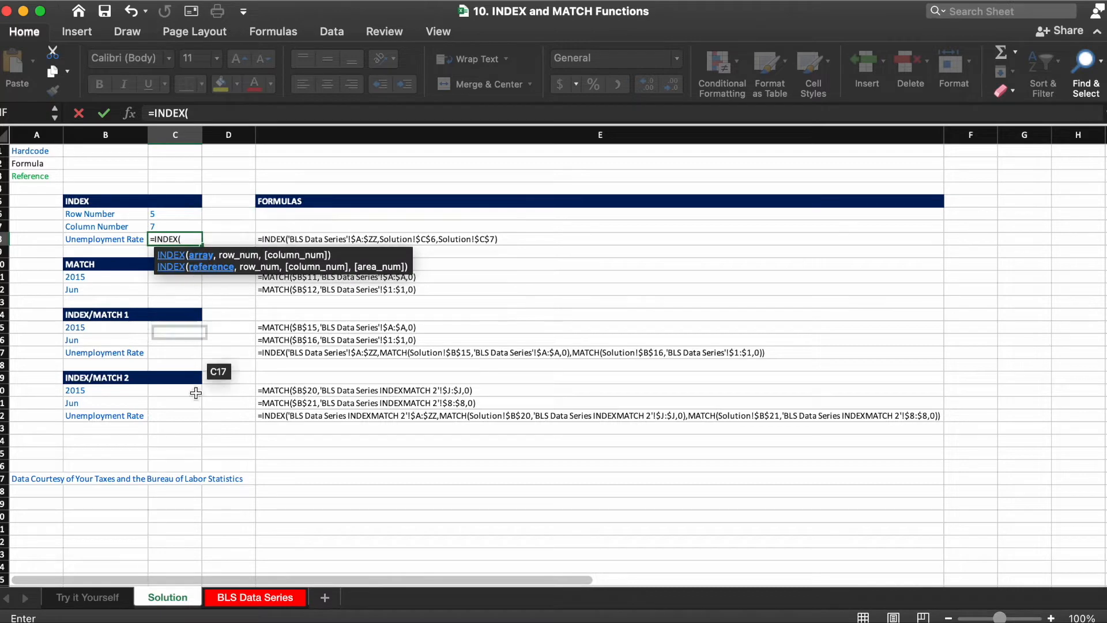
Step: Set the INDEX array to the absolute columns $A:$ZZ of the BLS Data Series sheet
click(230, 600)
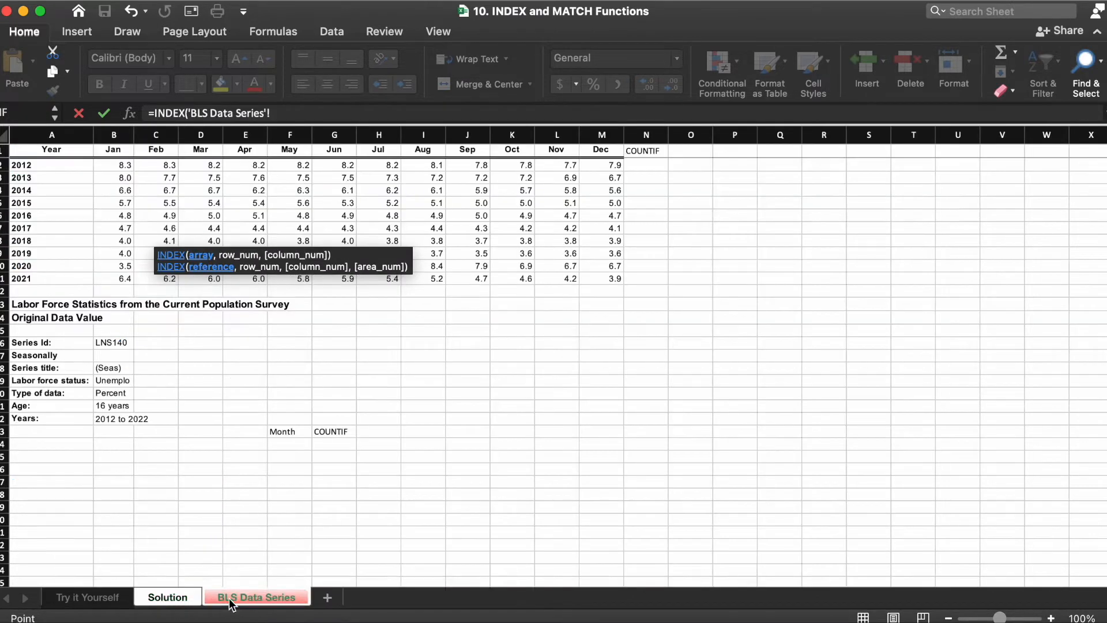
click(76, 137)
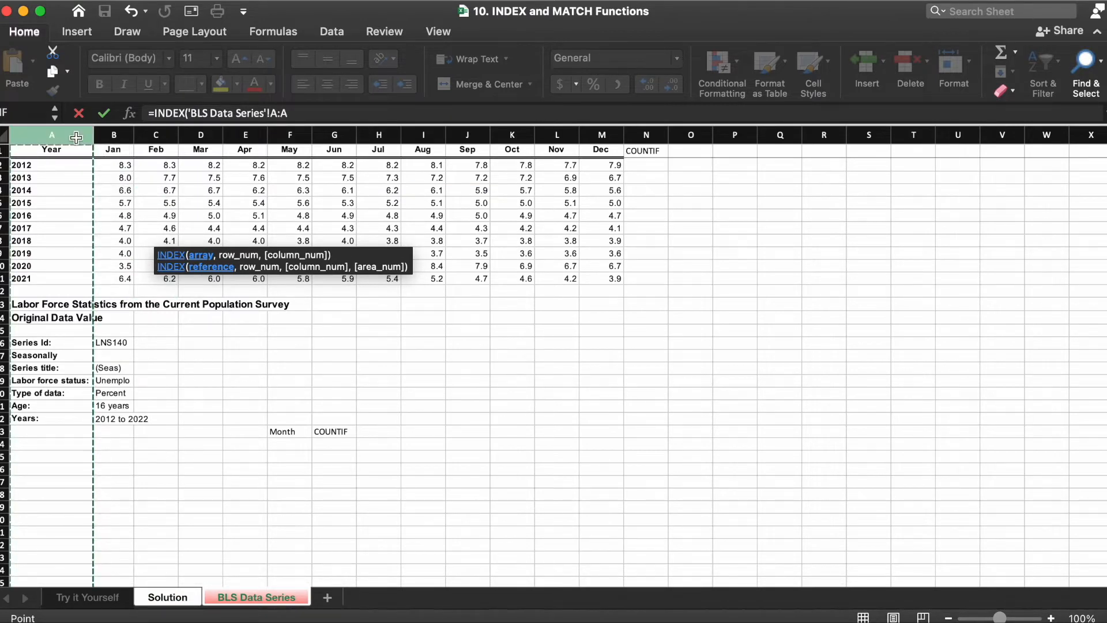
key(BackSpace)
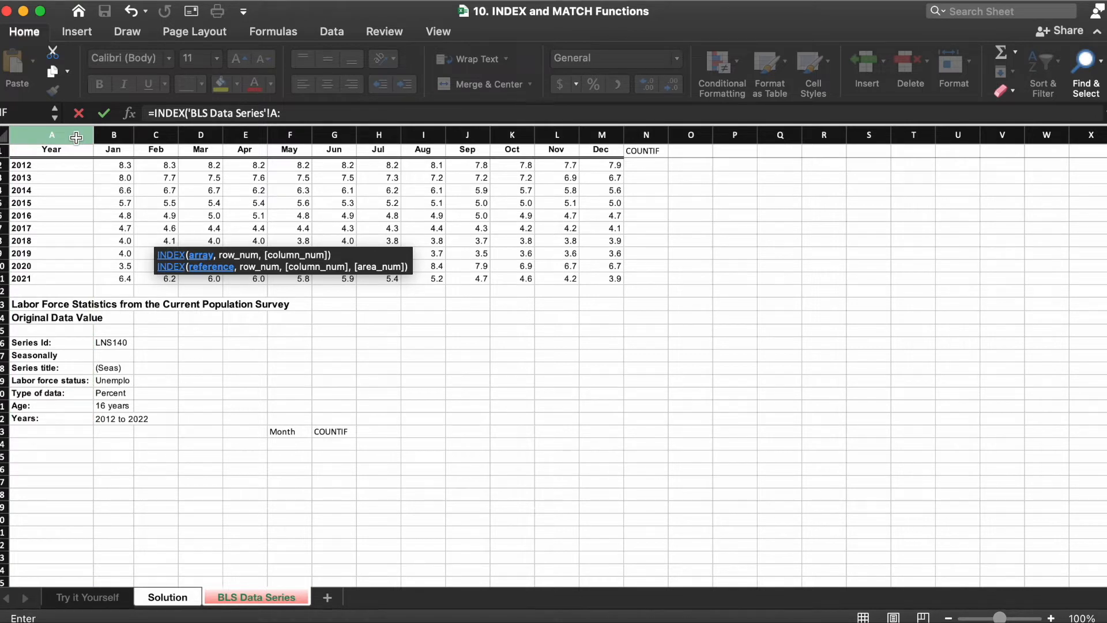
text(zz)
key(F4)
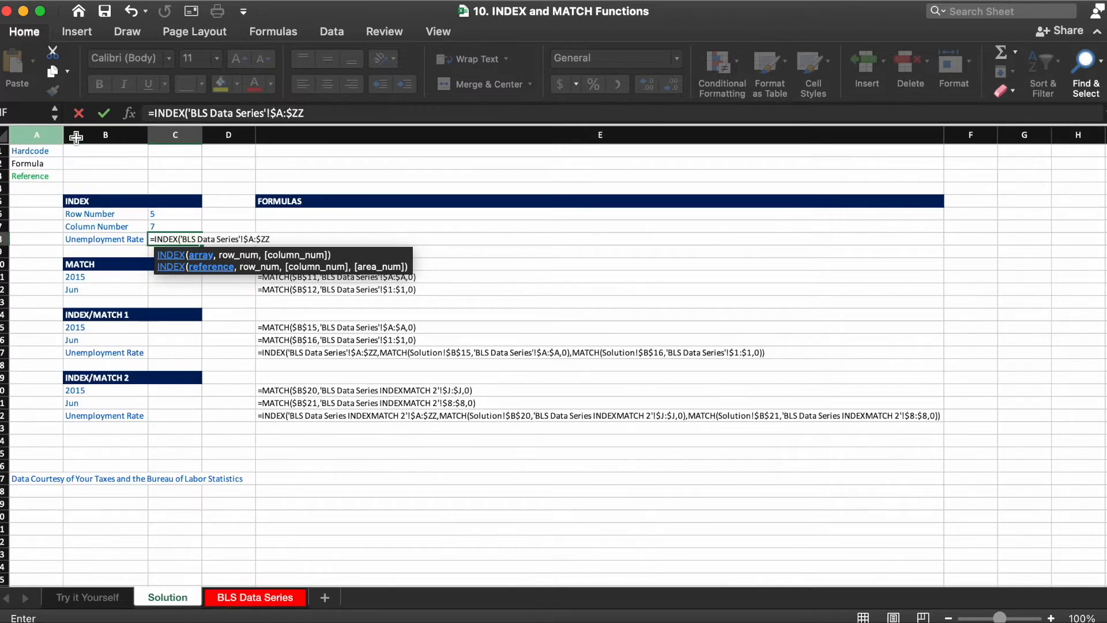
text(,)
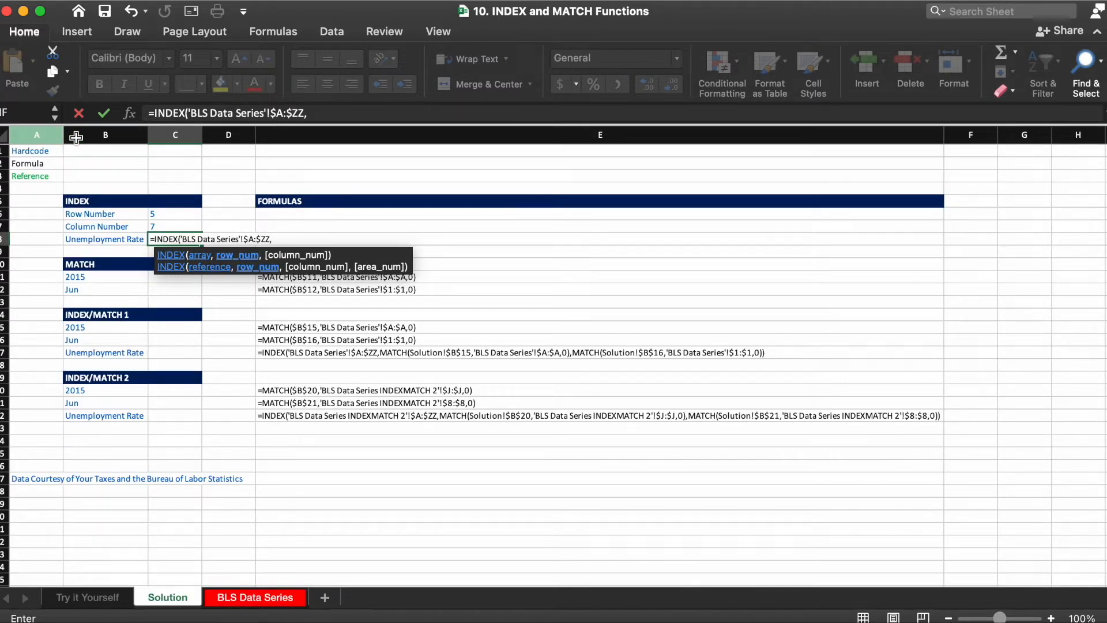
Step: Use the Row Number and Column Number cells C6 and C7 as INDEX arguments and complete the formula
click(166, 214)
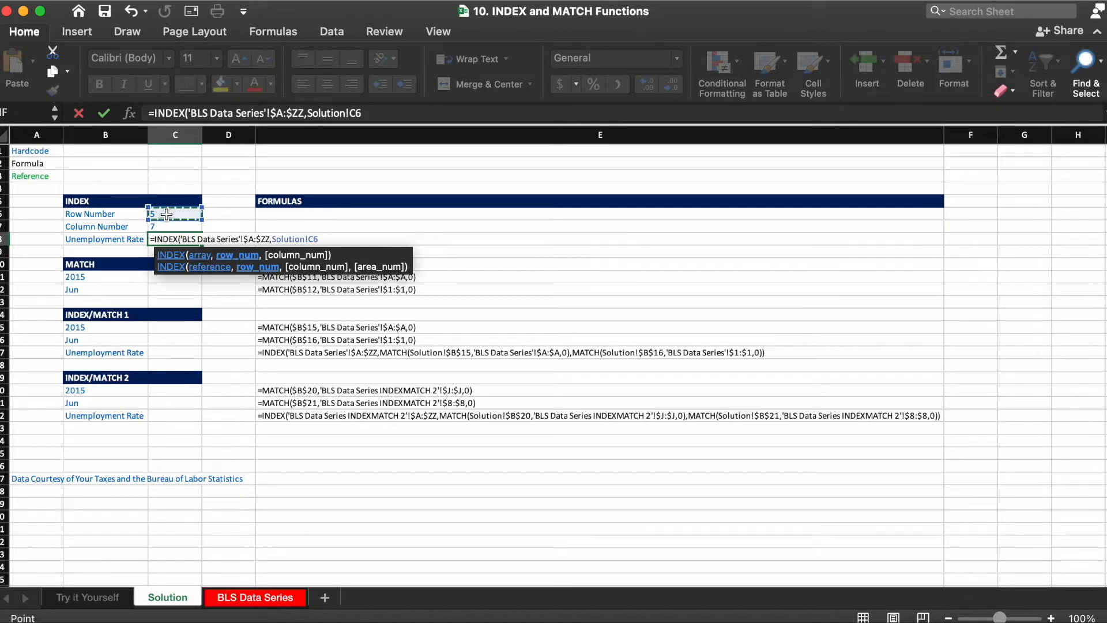
text(,)
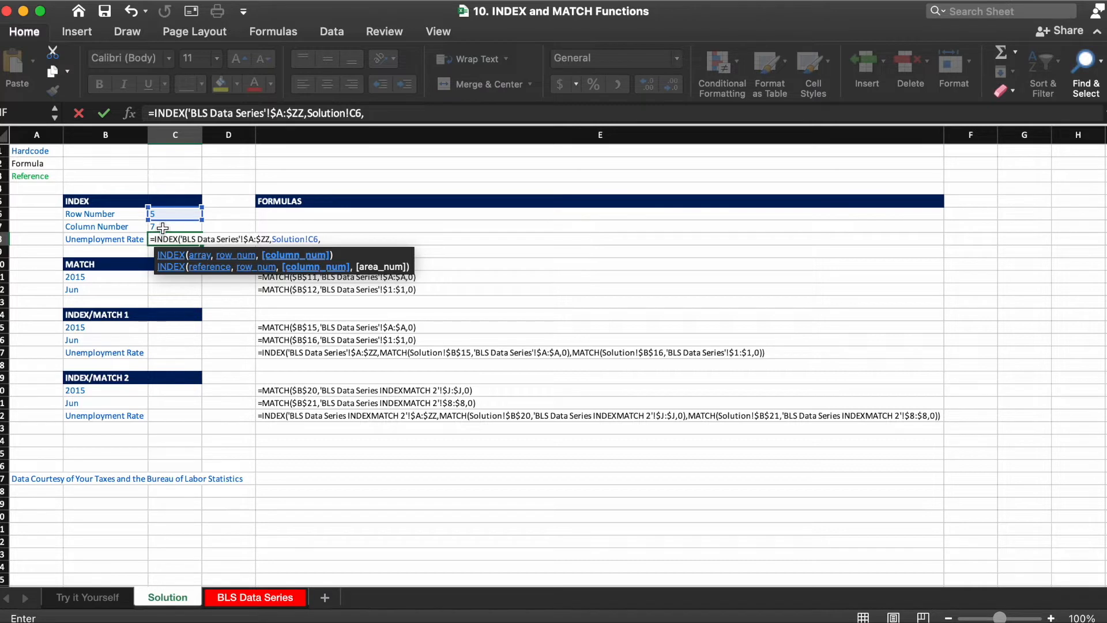
click(163, 226)
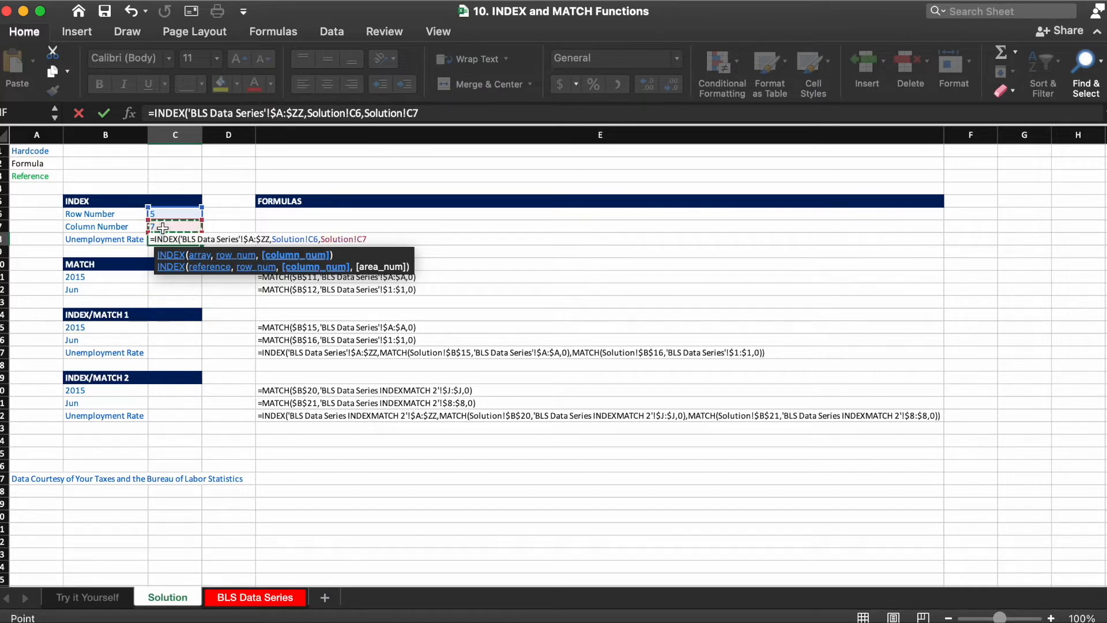
text())
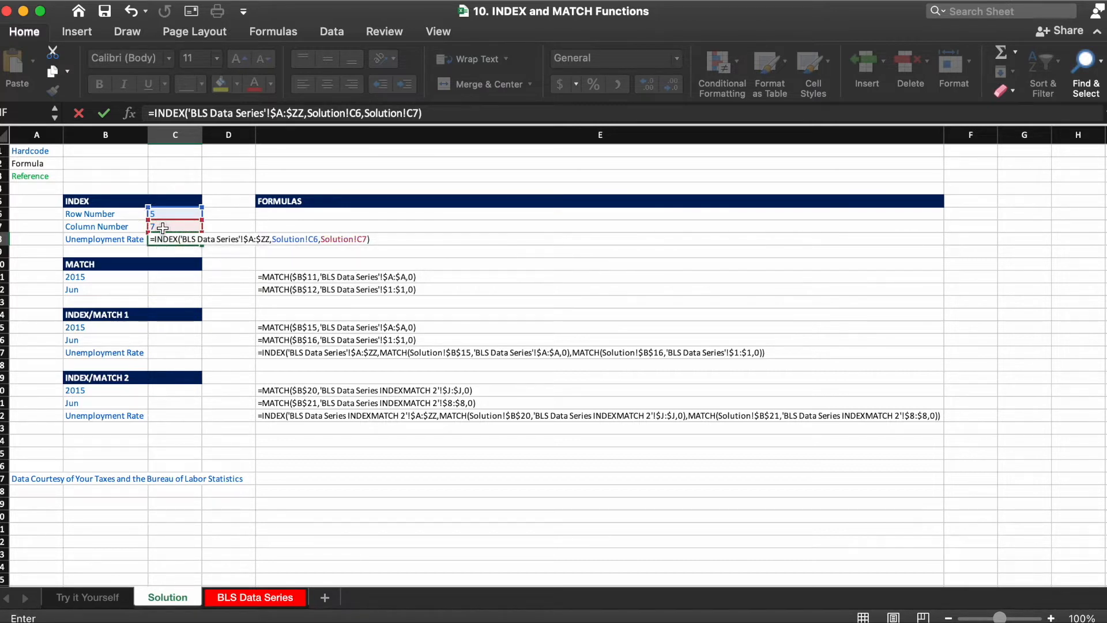
key(Return)
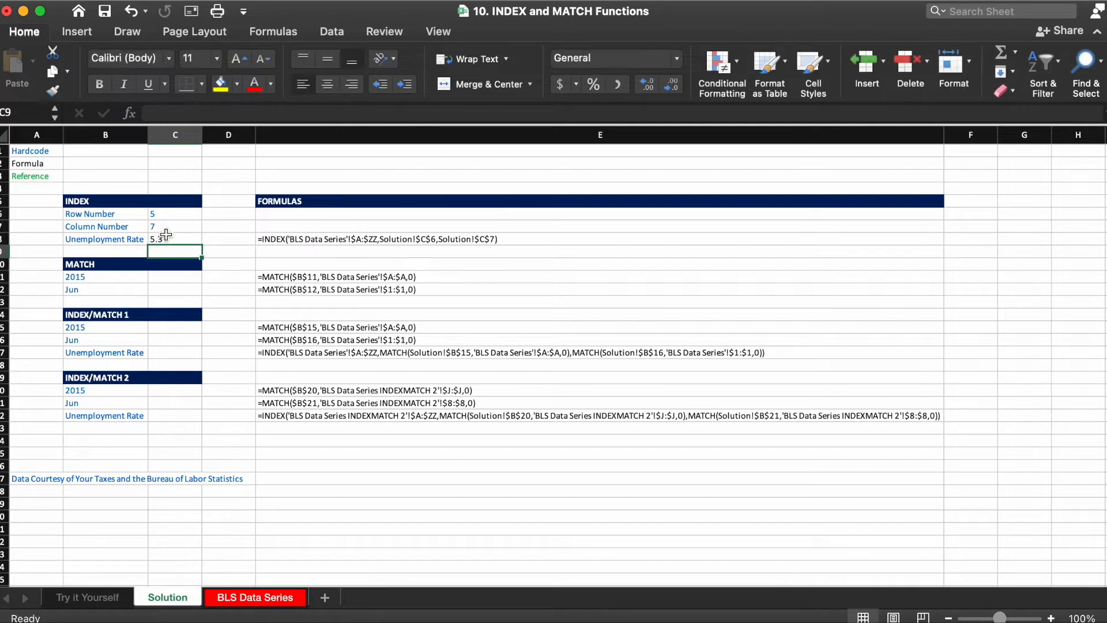
Step: Check the INDEX result against the 2015 row and Jun column of the BLS Data Series sheet
click(165, 235)
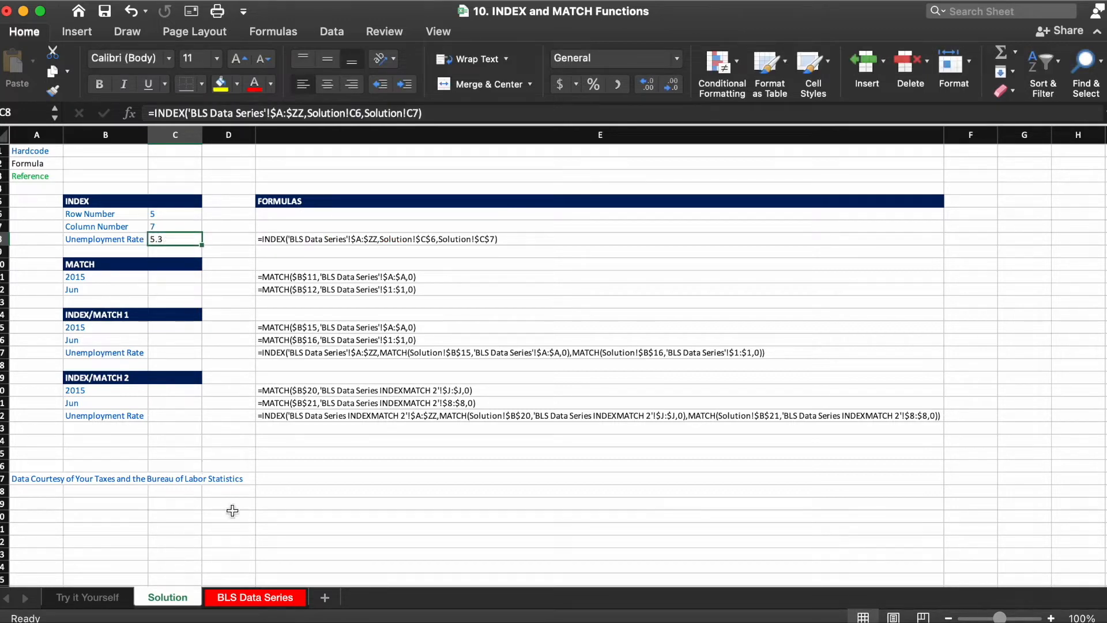
click(250, 600)
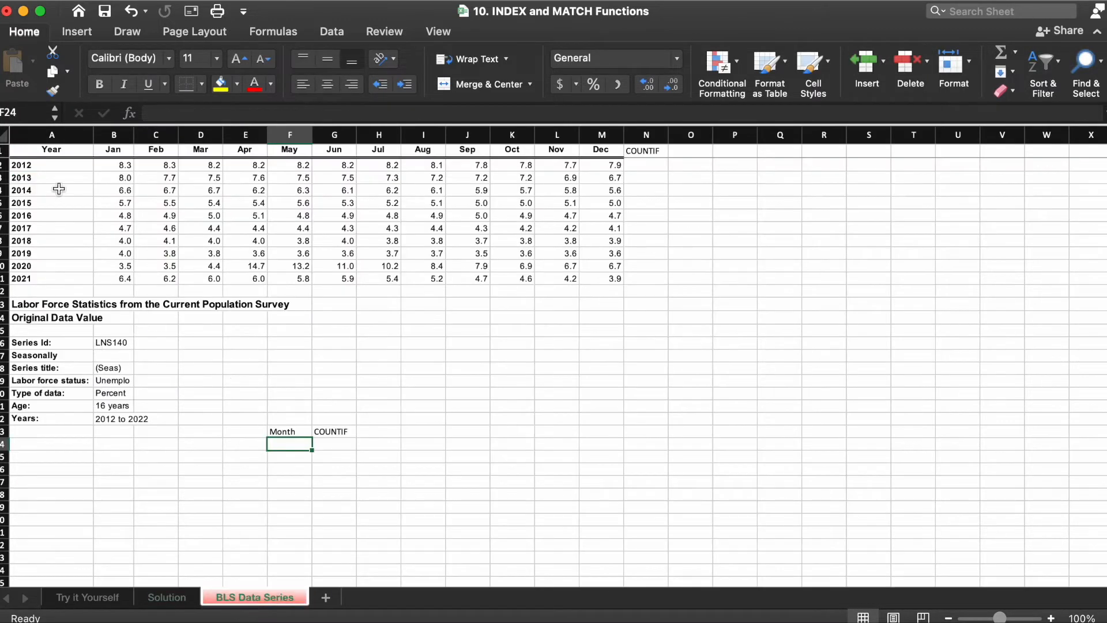
click(3, 203)
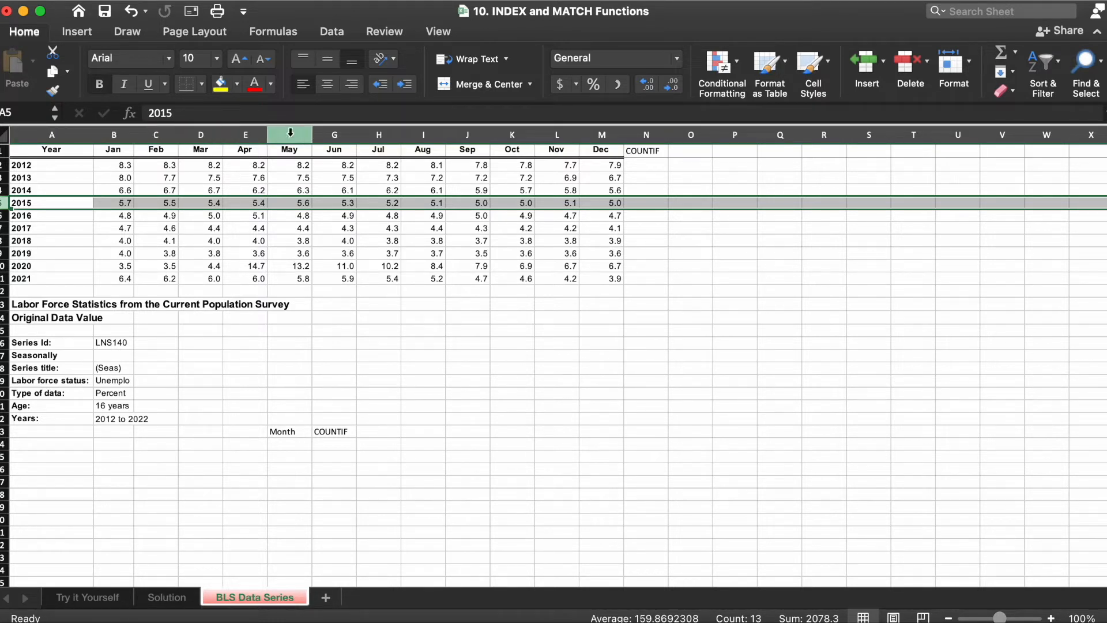
click(332, 131)
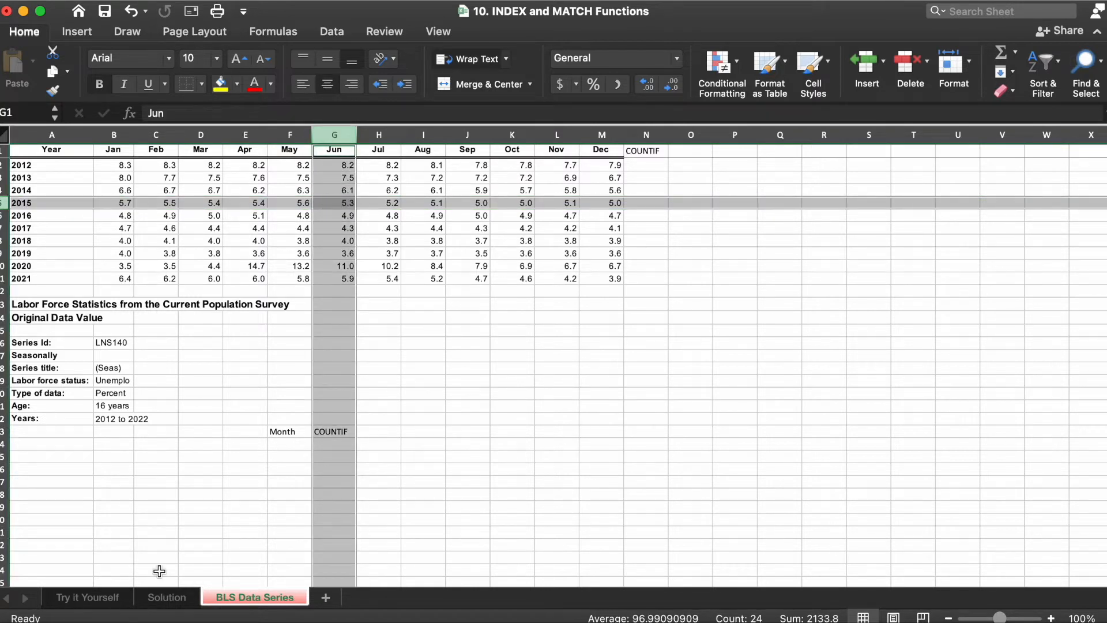
click(153, 599)
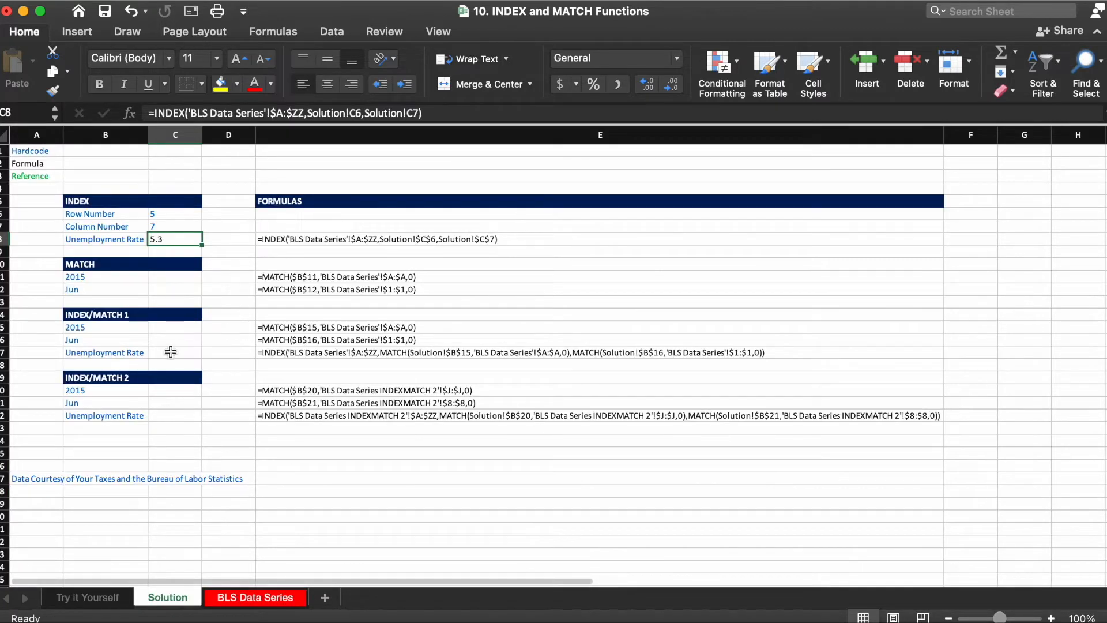
Step: Start a MATCH formula in C11 with the 2015 cell as absolute lookup value $B$11
click(175, 277)
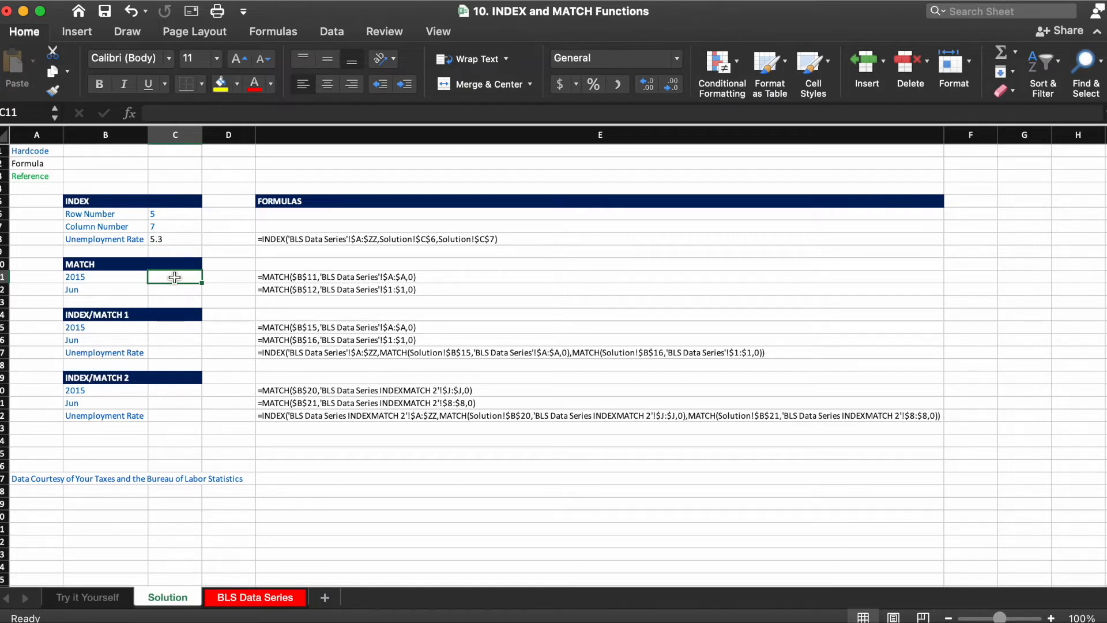
text(=)
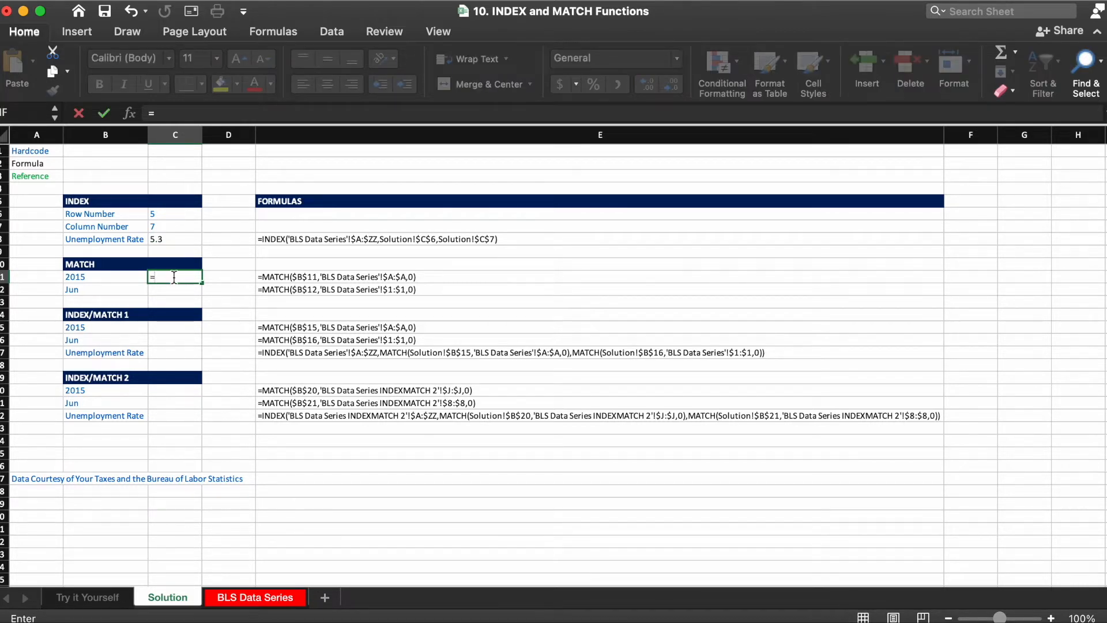
text(mat)
key(Tab)
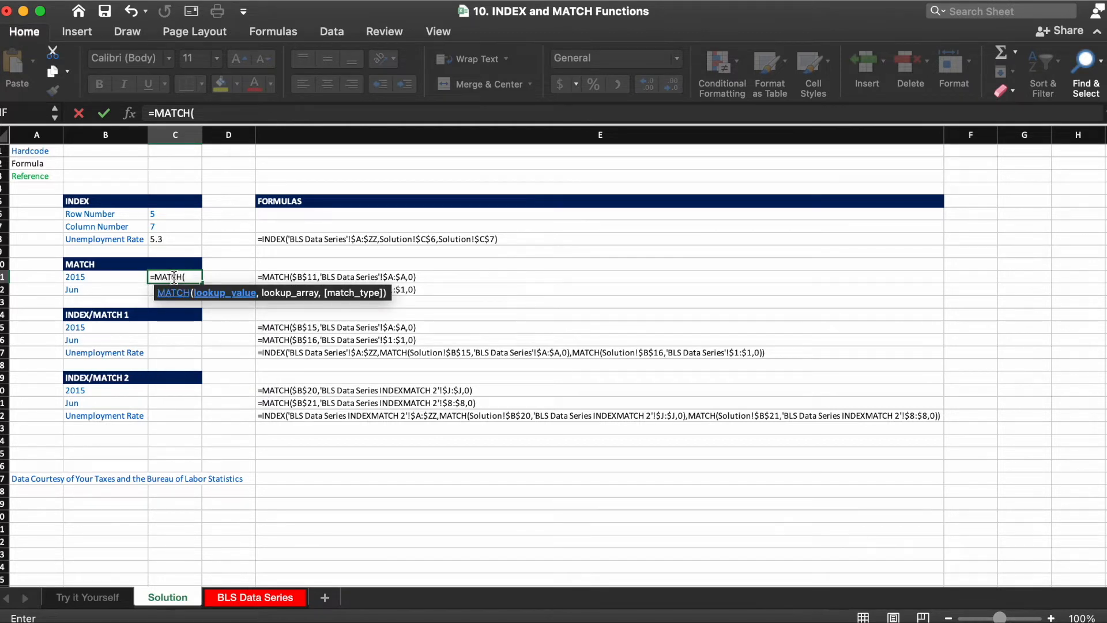
click(124, 277)
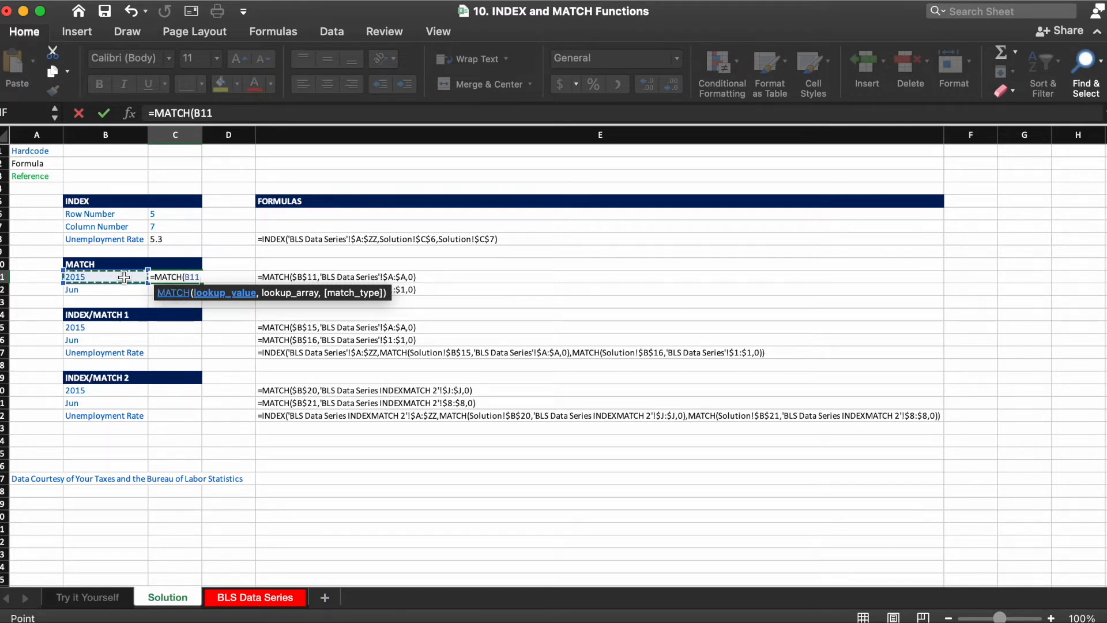
key(F4)
text(,)
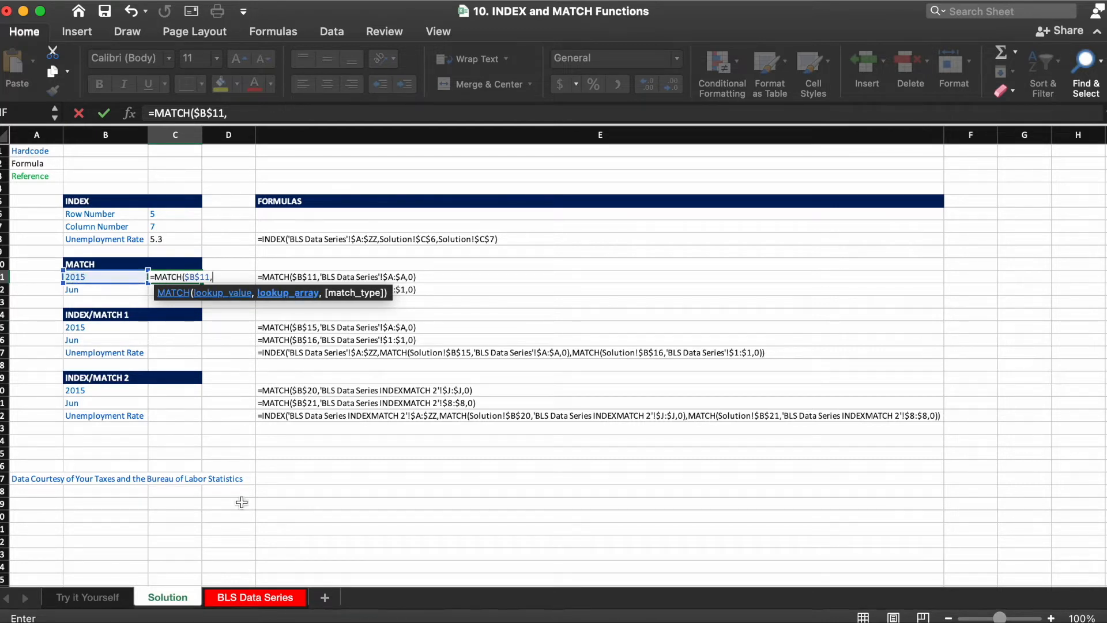
Step: Complete the MATCH with BLS Data Series column $A:$A as lookup array and exact match type 0
click(248, 597)
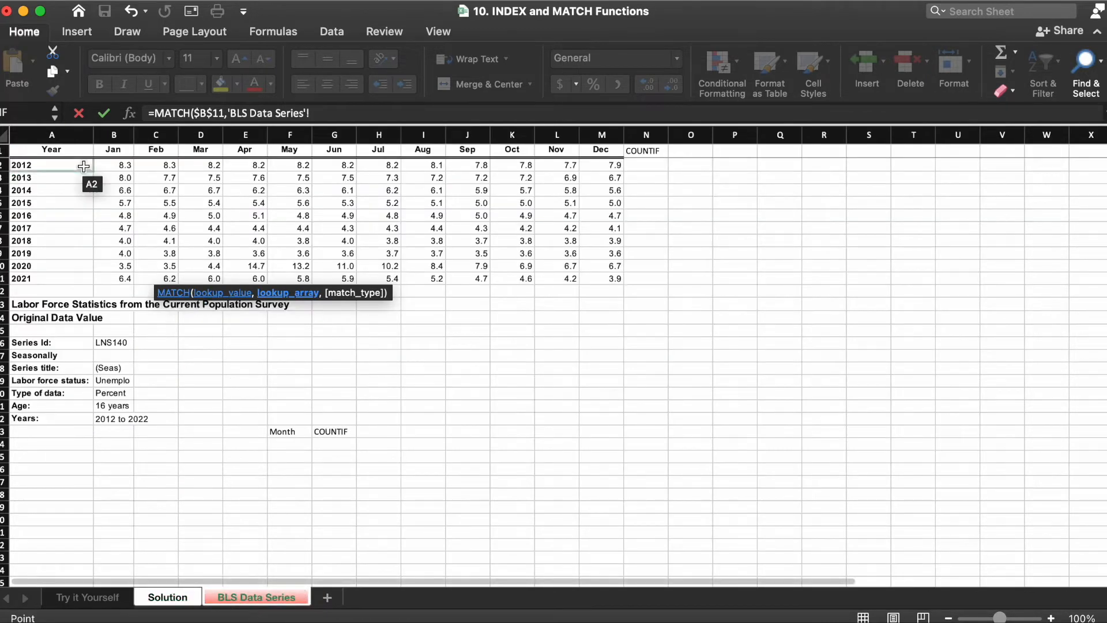
click(61, 135)
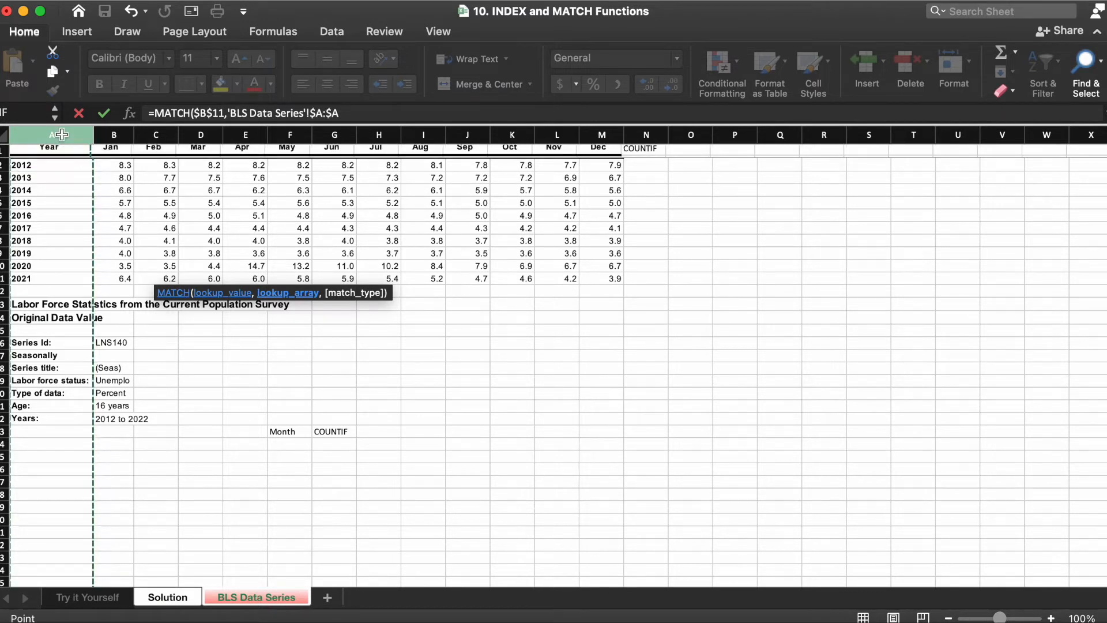
text(,)
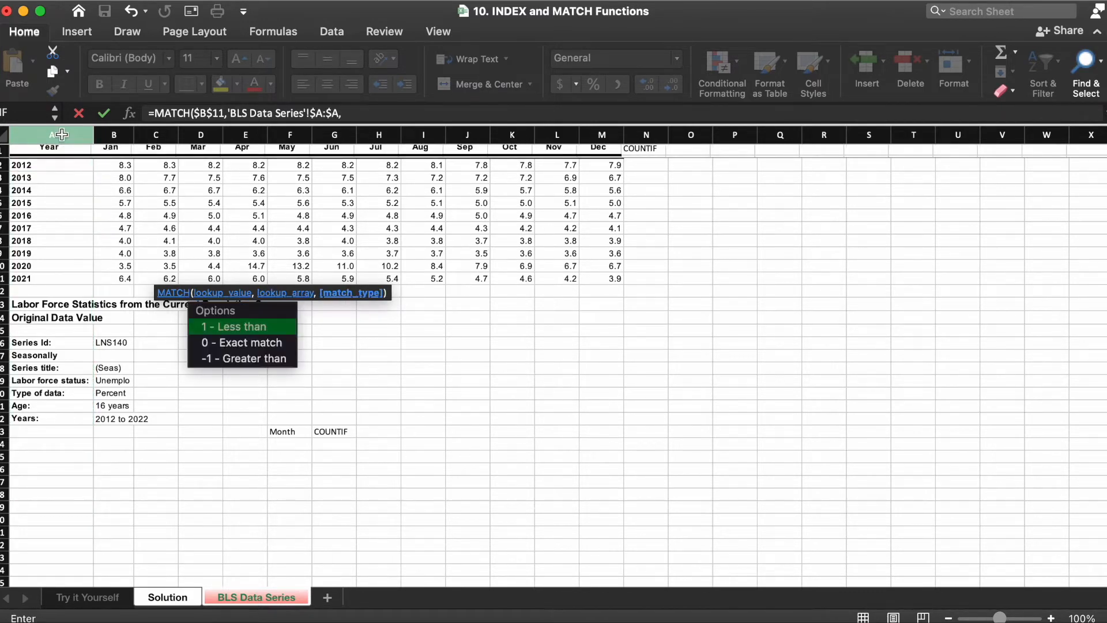
text(0))
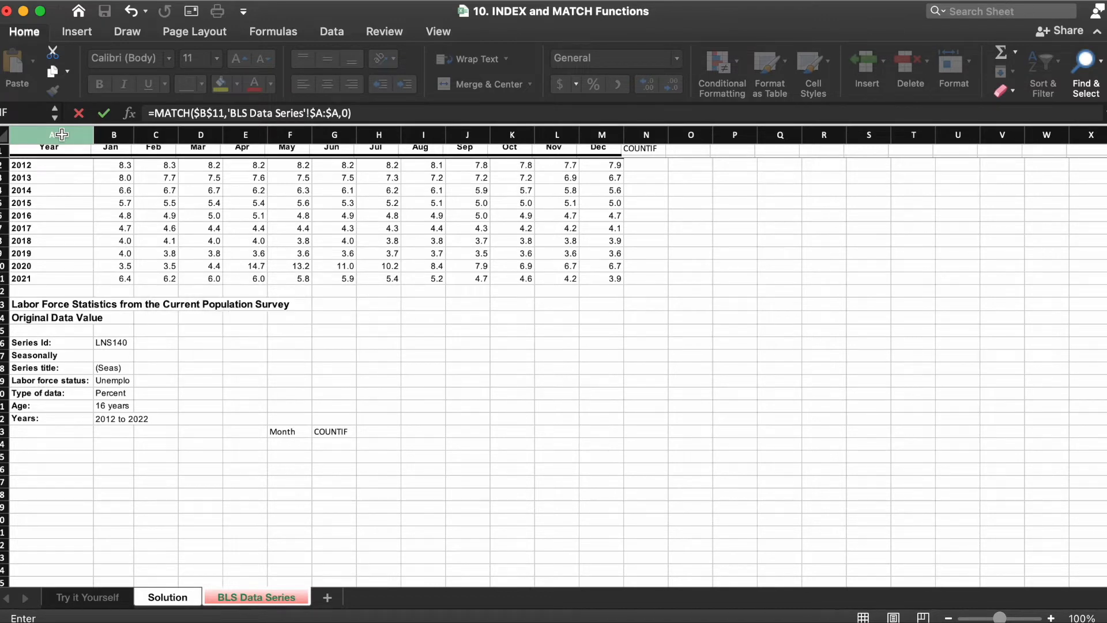
key(Return)
key(Up)
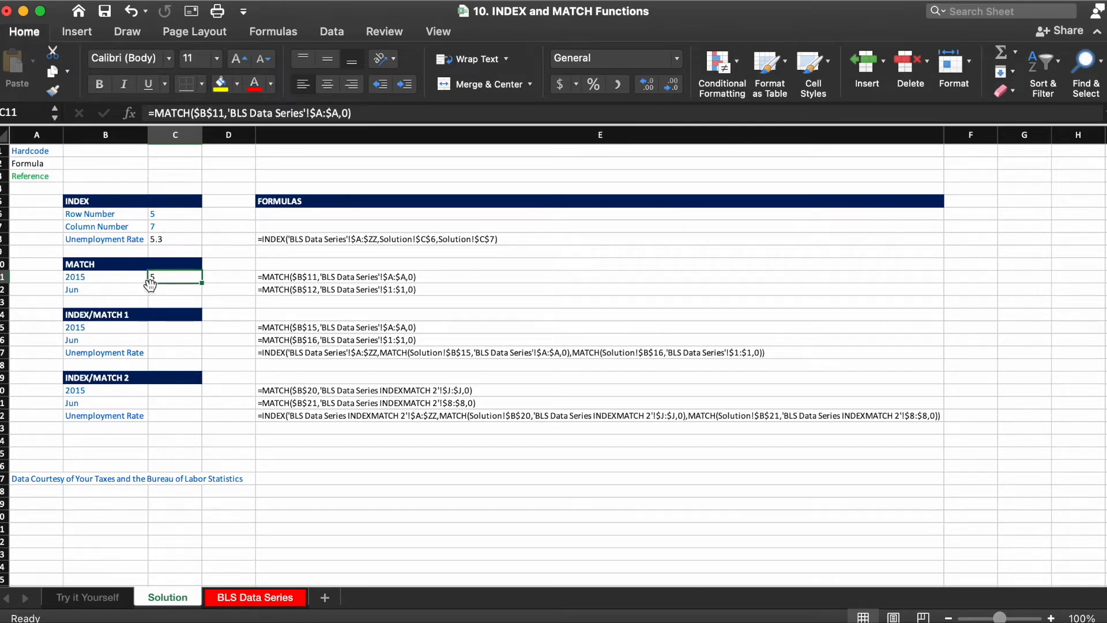
Step: Start a MATCH formula in C12 with the Jun cell as absolute lookup value $B$12
click(247, 598)
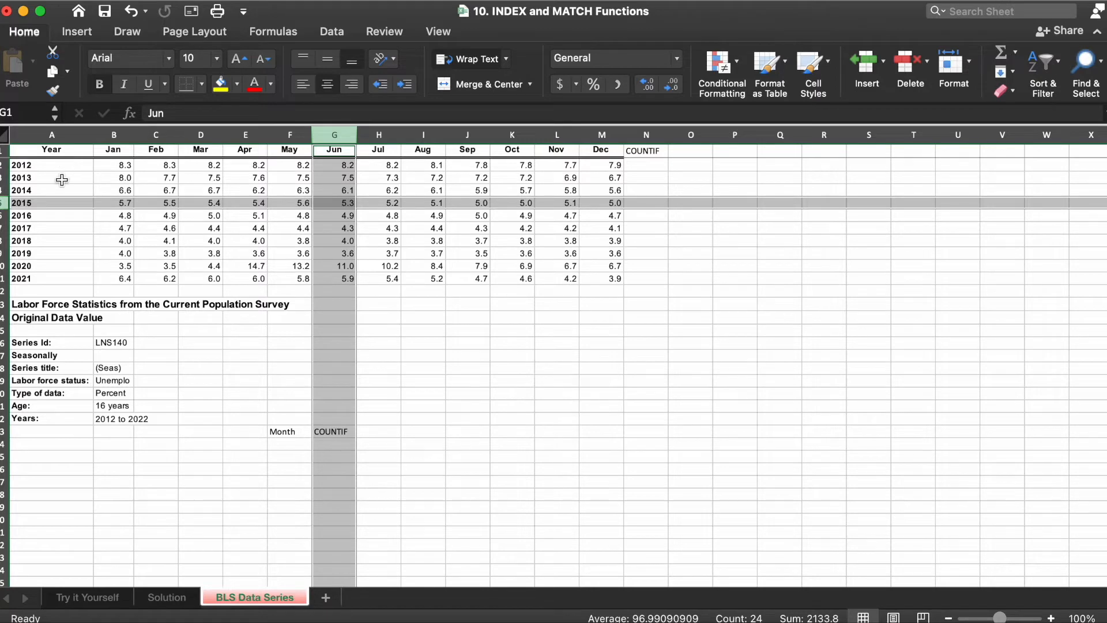
click(168, 597)
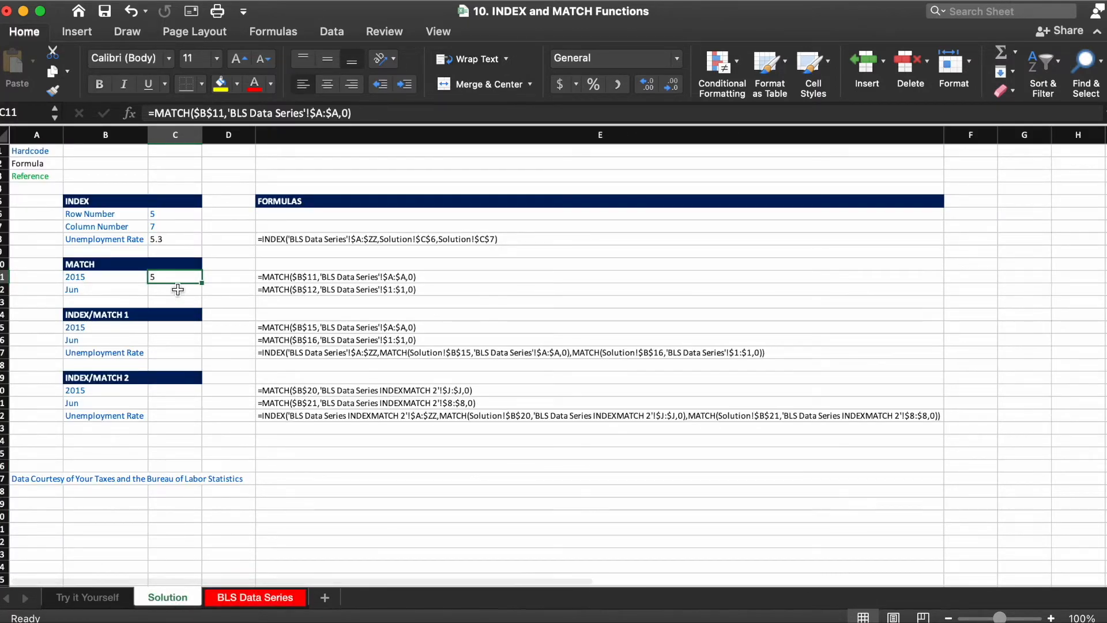
click(178, 290)
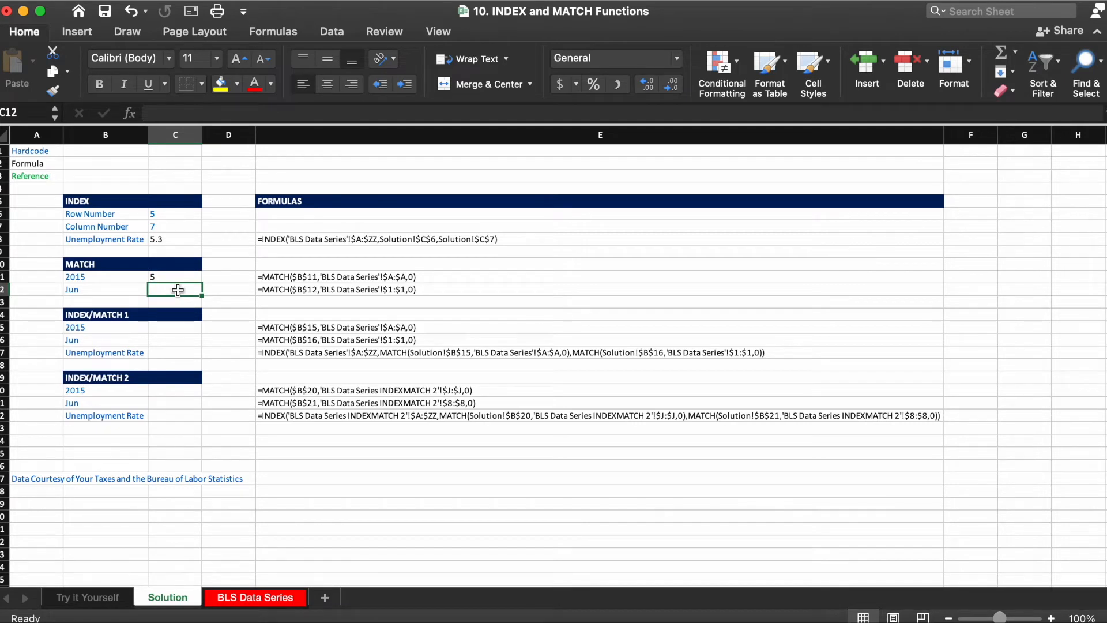
text(=mat)
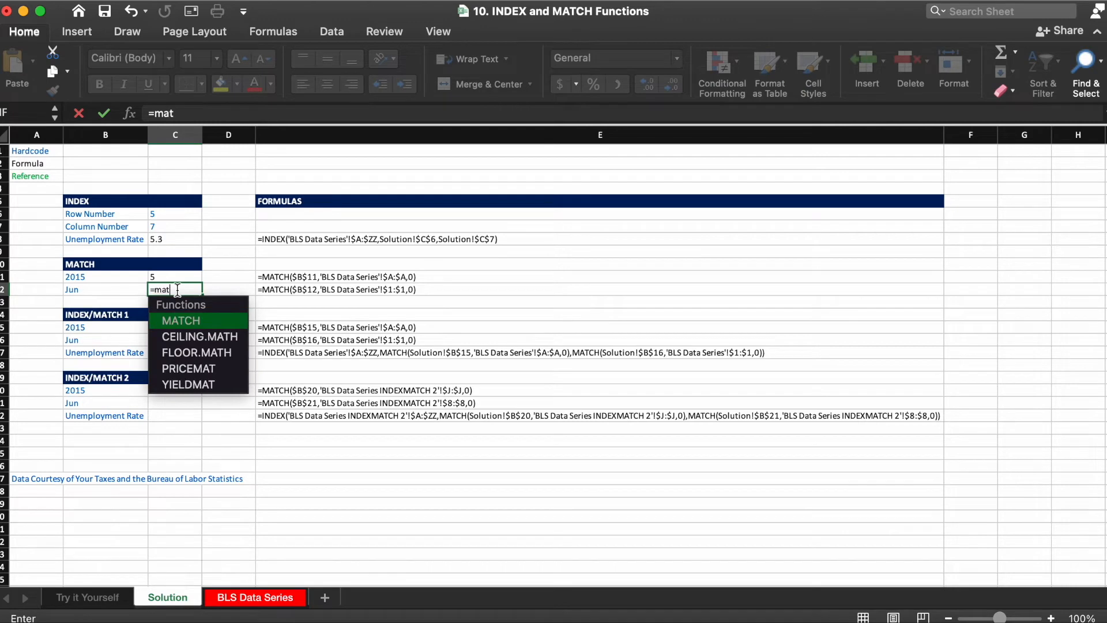
key(Tab)
click(117, 290)
key(super+t)
text(,)
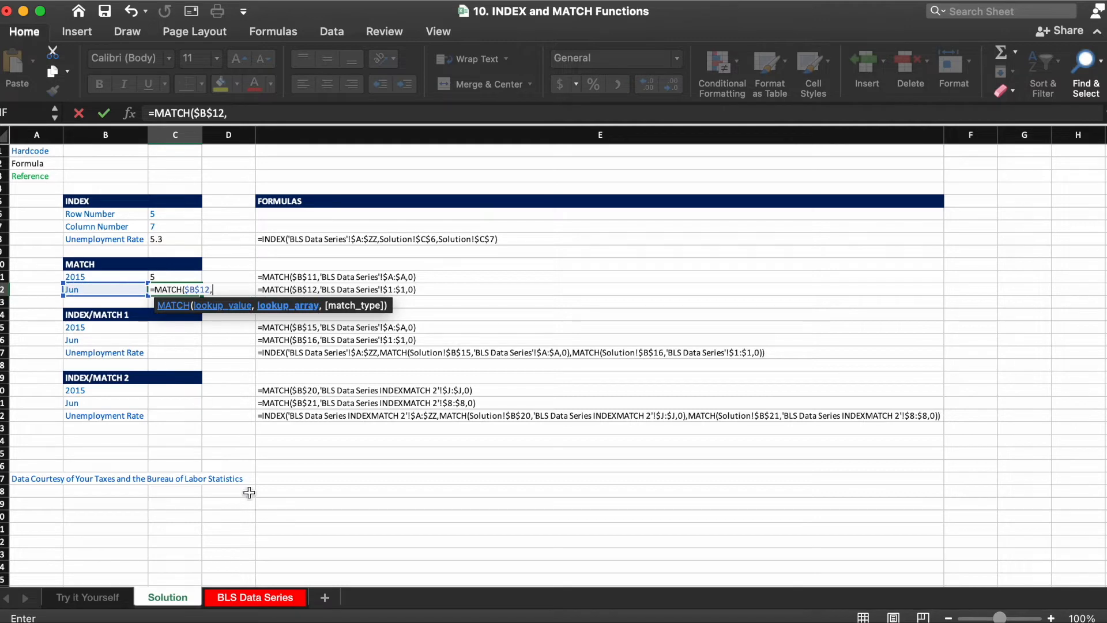
Step: Complete the MATCH with BLS Data Series row $1:$1 as lookup array and exact match type 0
click(229, 589)
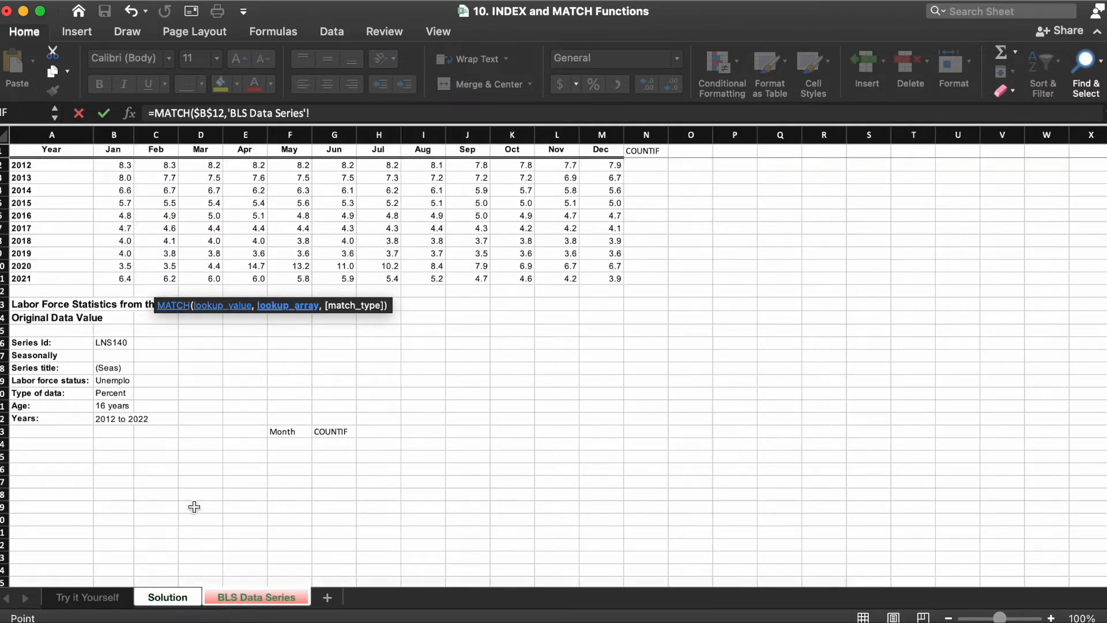
click(5, 151)
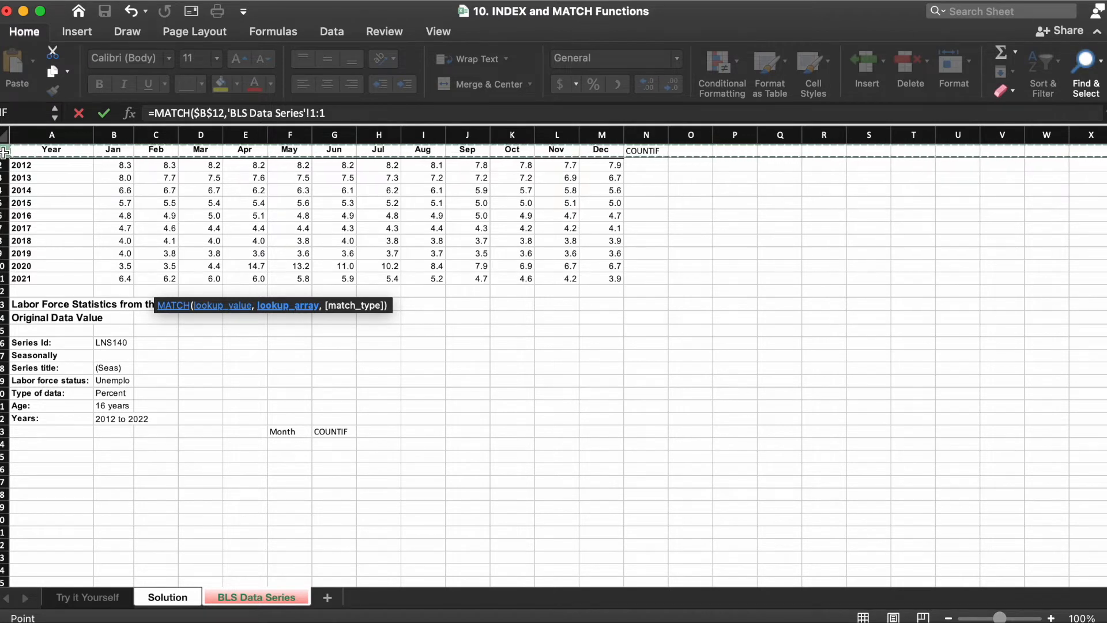
key(F4)
text(,0)
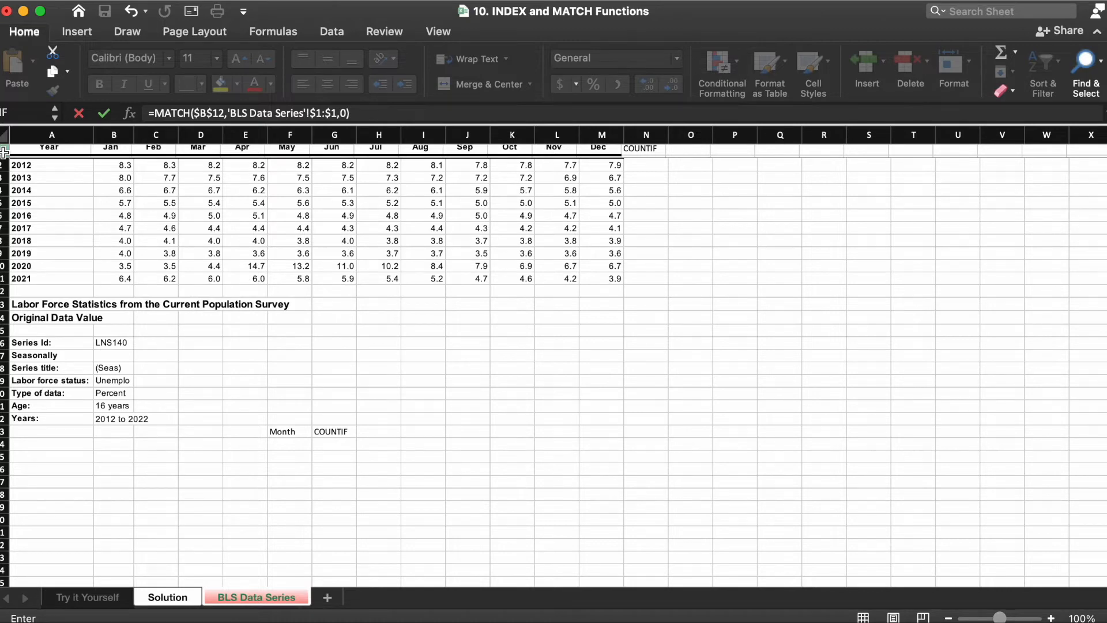
key(Return)
Step: Review the MATCH formulas in C11 and C12
key(Up)
key(Up)
key(Down)
key(Up)
key(Down)
key(Up)
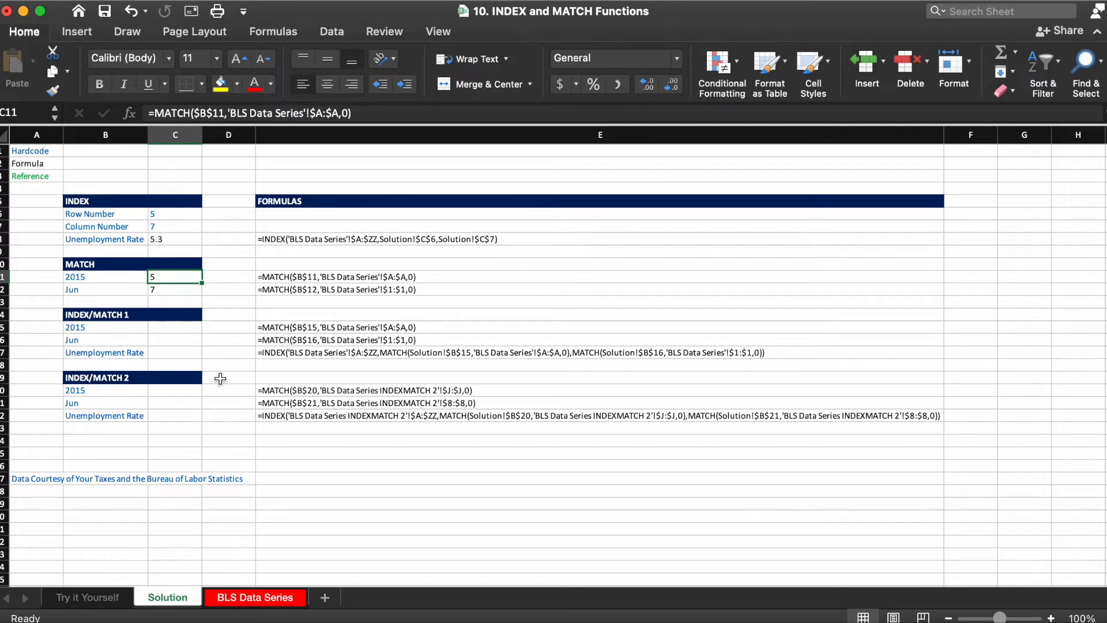
Step: On the BLS Data Series sheet, enter =COUNTIF($A$2:$A$11,A2) in N2 to count each year
click(241, 594)
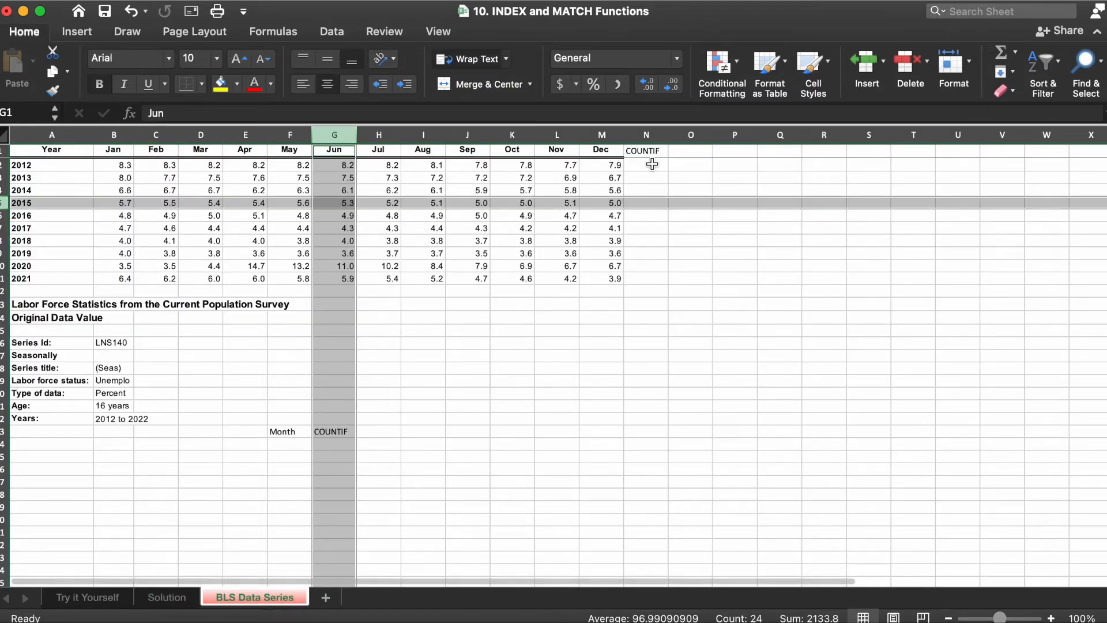
click(652, 164)
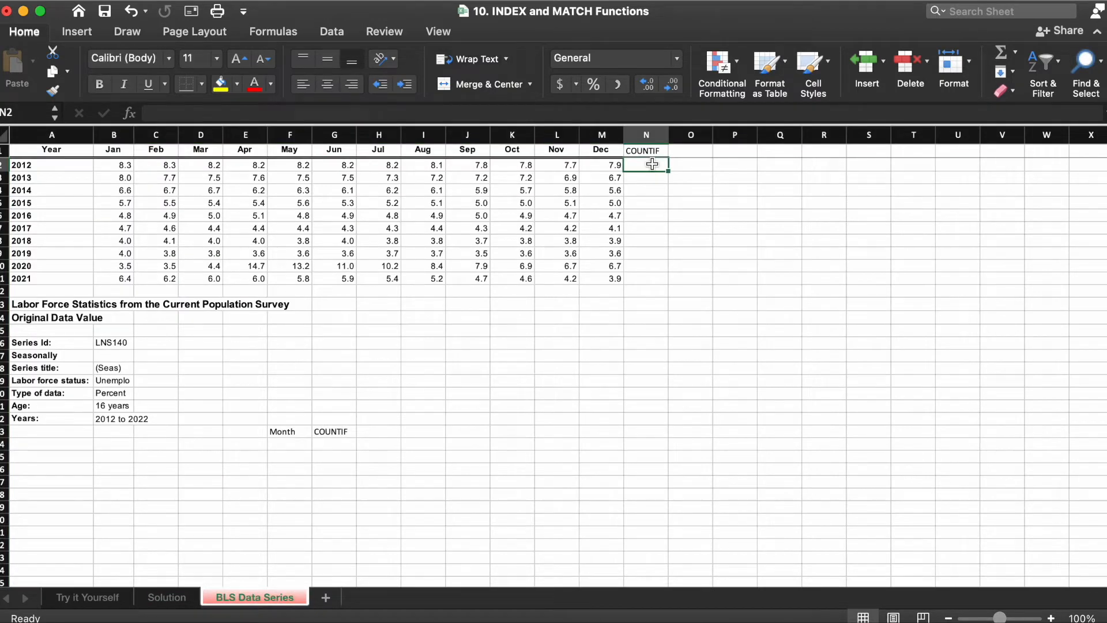
text(=co)
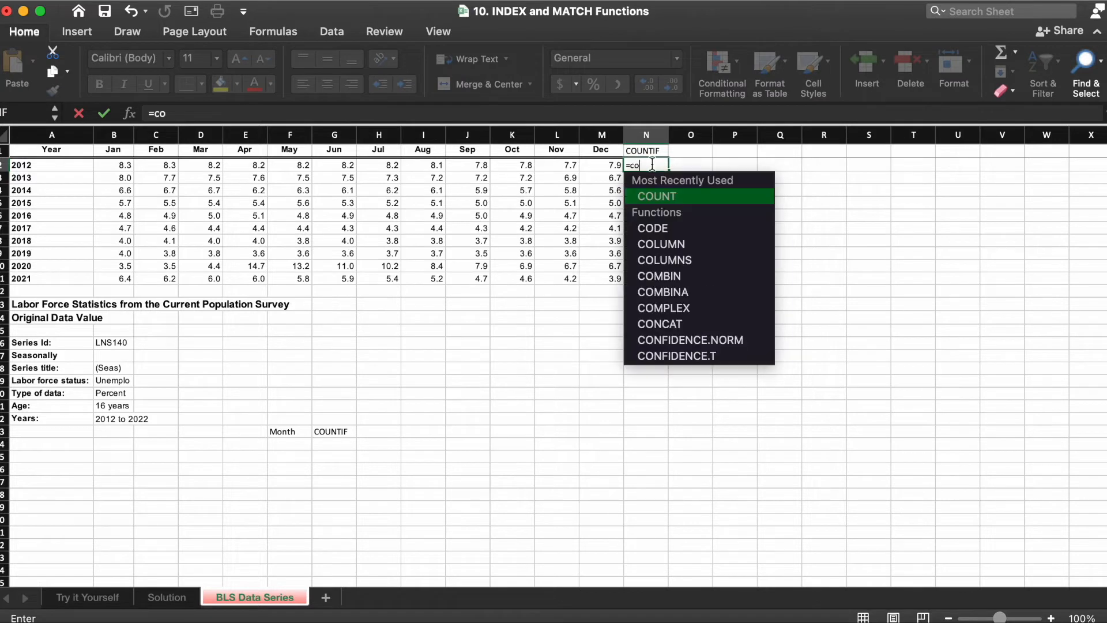
text(un)
key(Down)
key(Down)
key(Down)
key(Down)
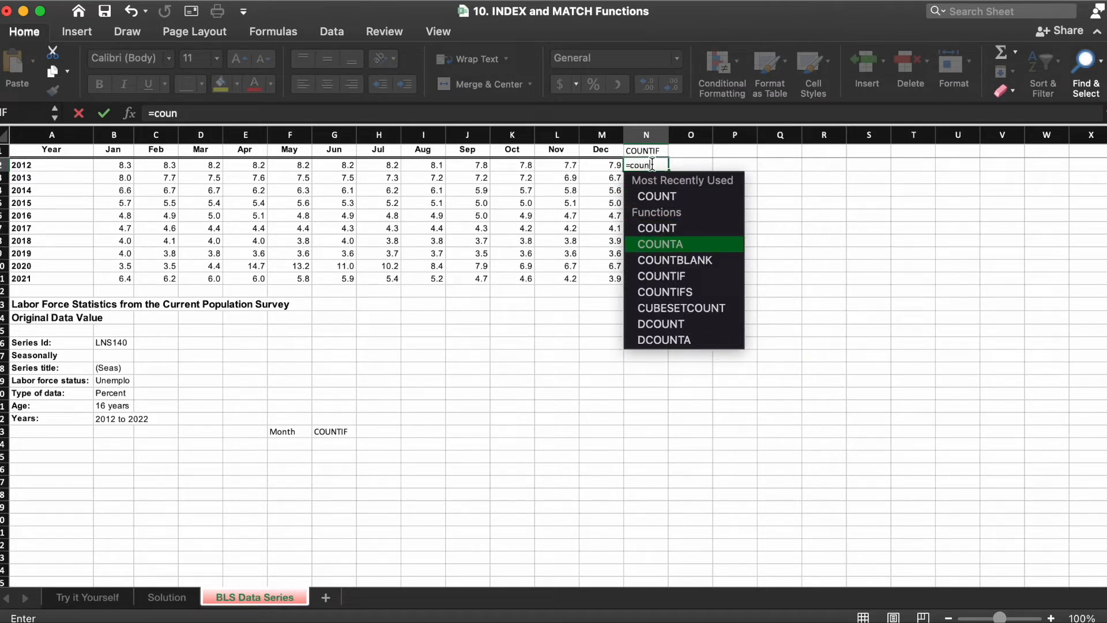
key(Tab)
click(61, 159)
drag(61, 160, 46, 275)
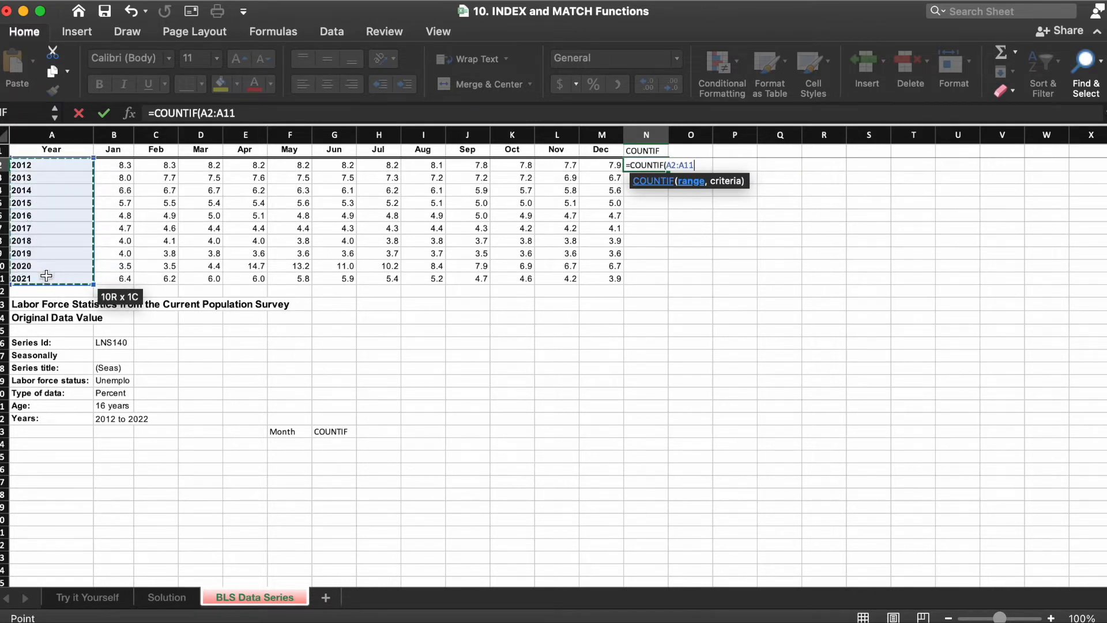
key(F4)
text(,)
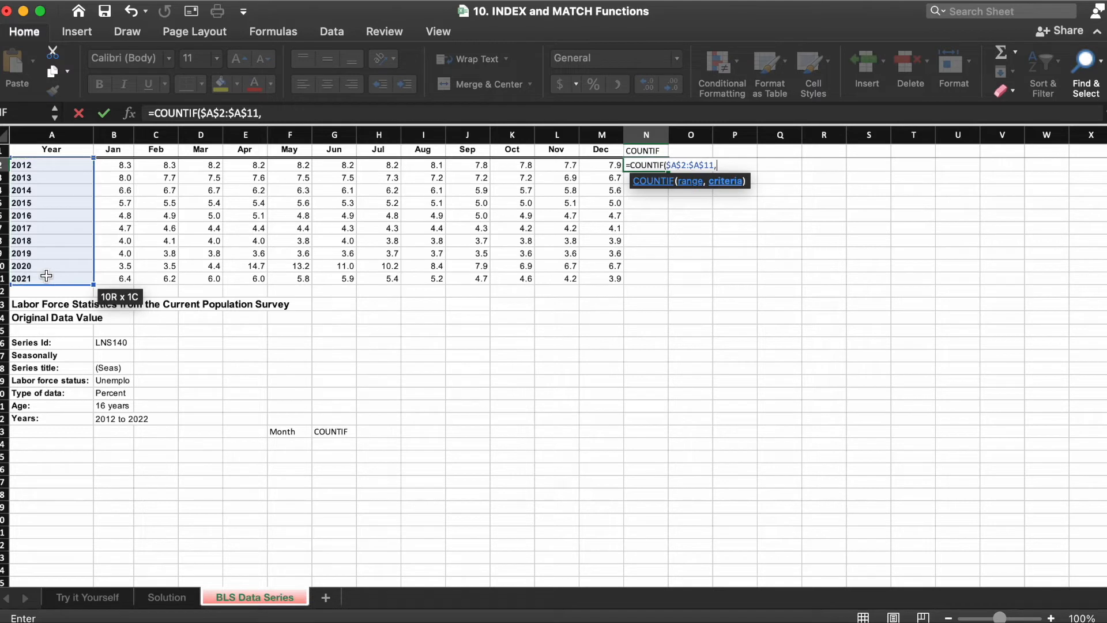
click(40, 165)
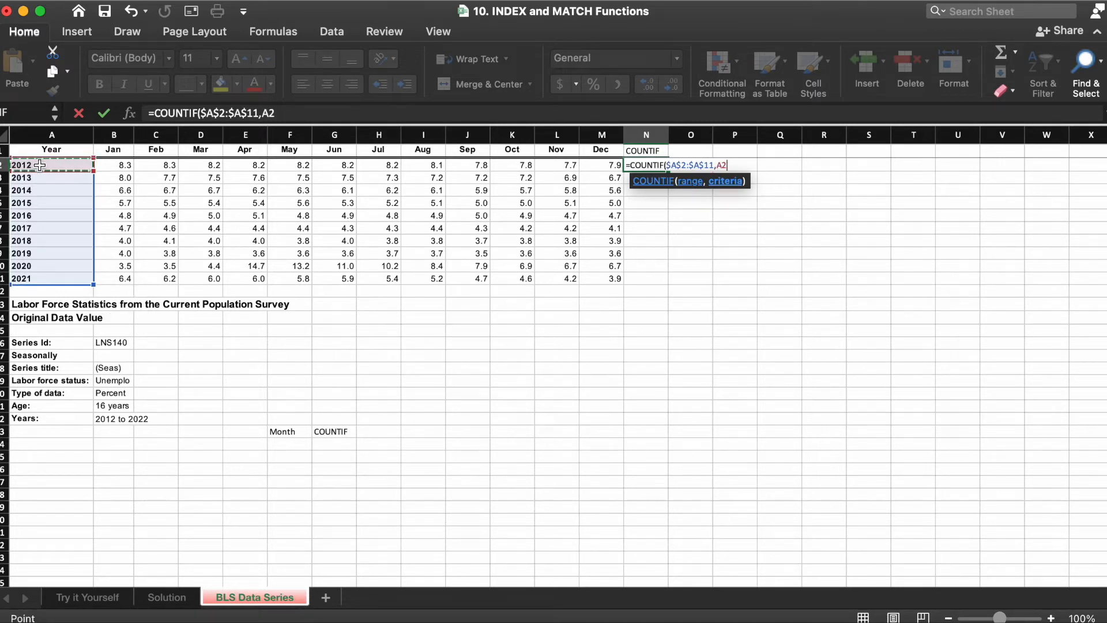
text())
key(Return)
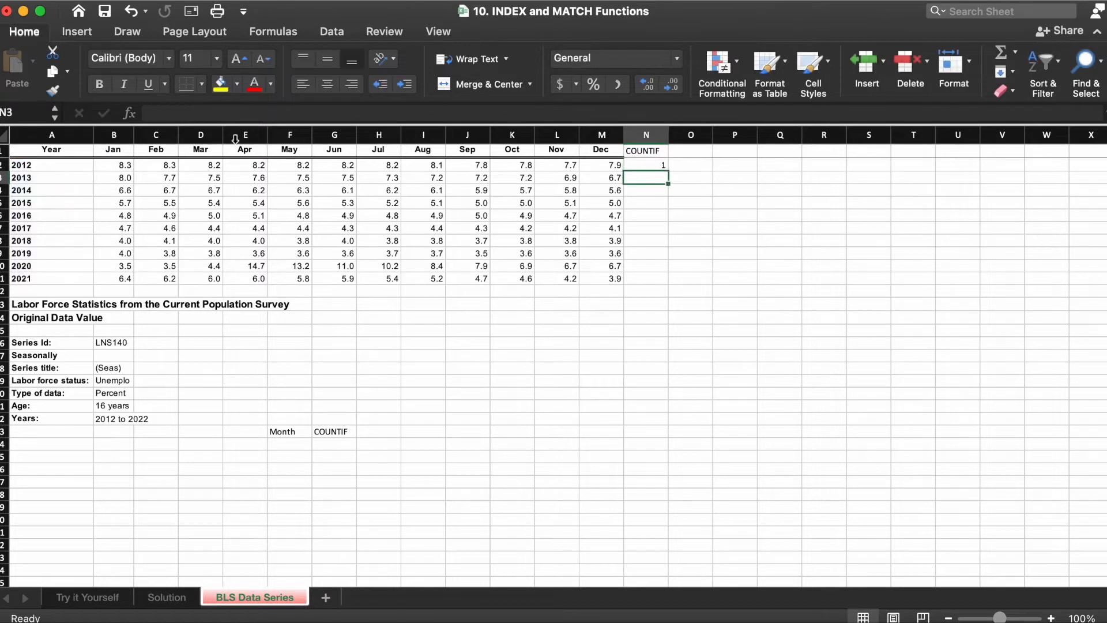
Step: Copy the COUNTIF formula down column N through the 2021 row
click(662, 165)
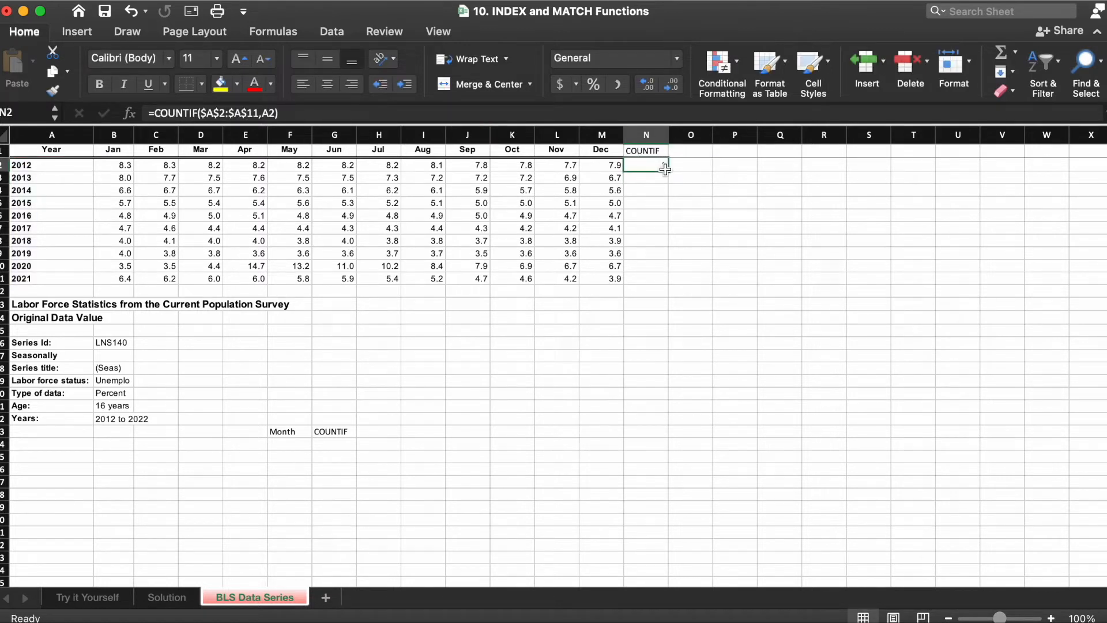
drag(668, 171, 656, 280)
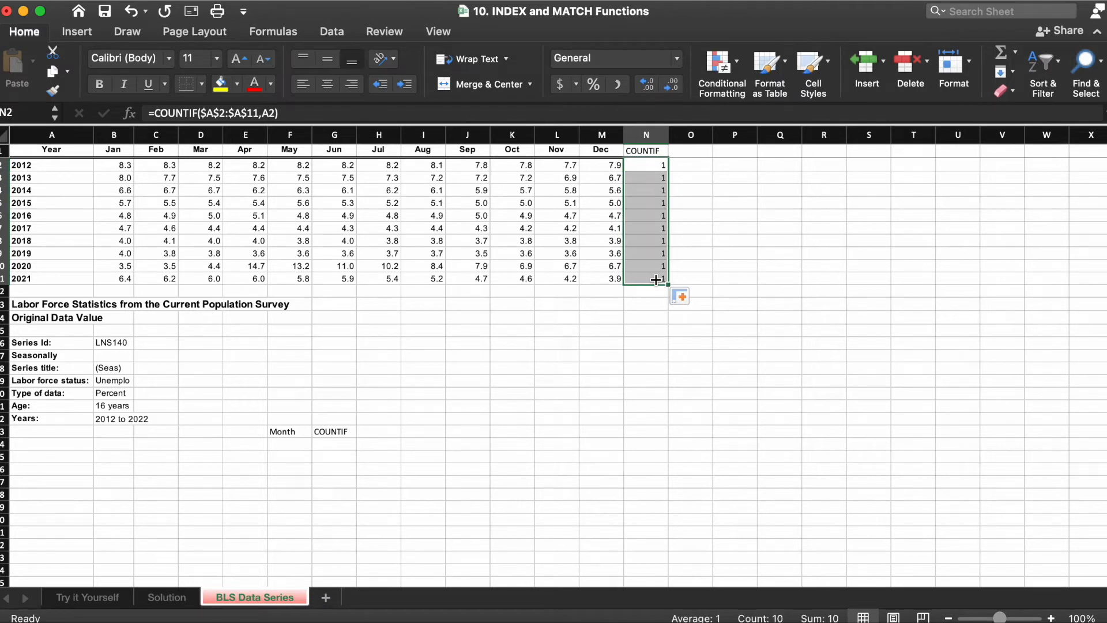
key(super+z)
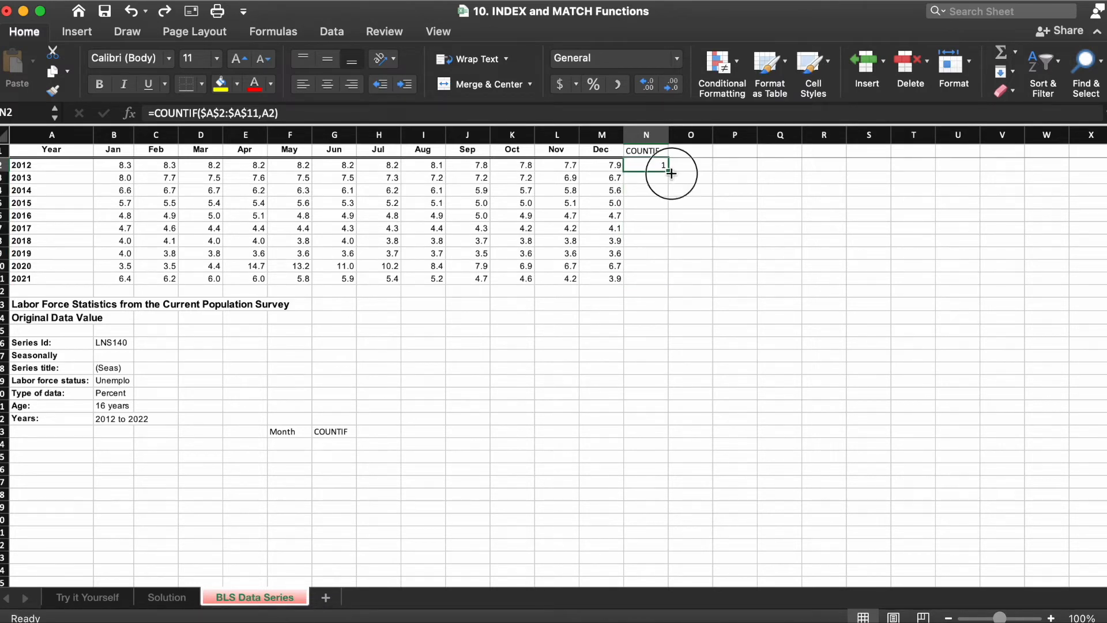
double_click(671, 173)
key(super+z)
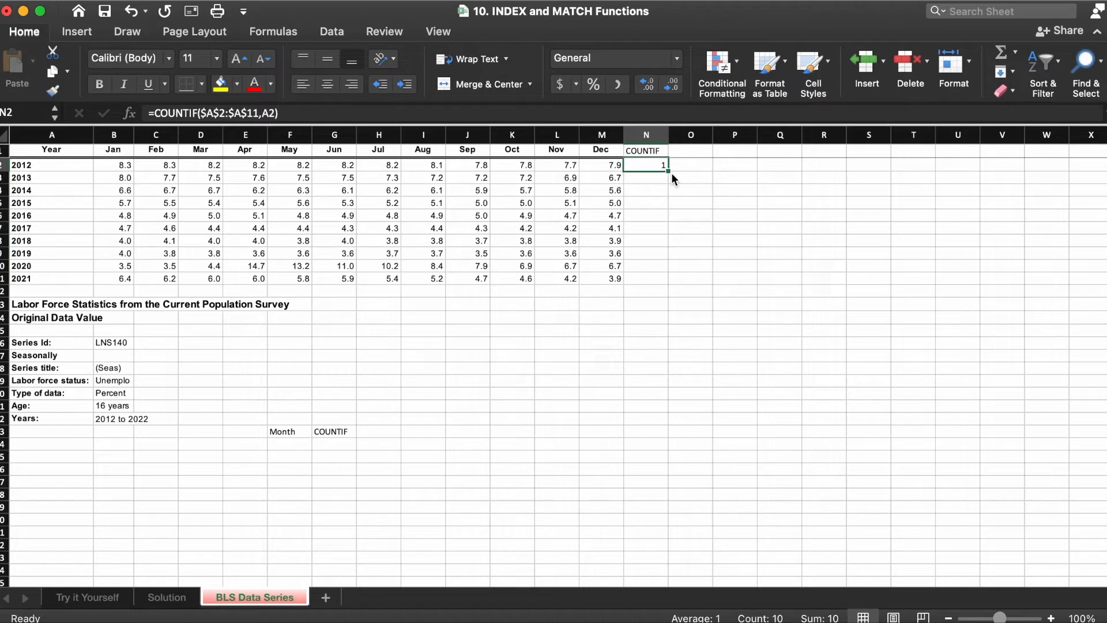
drag(671, 173, 672, 179)
key(shift+Down)
key(shift+Down)
key(shift+Down)
key(shift+Down)
key(shift+Down)
key(shift+Down)
key(shift+Down)
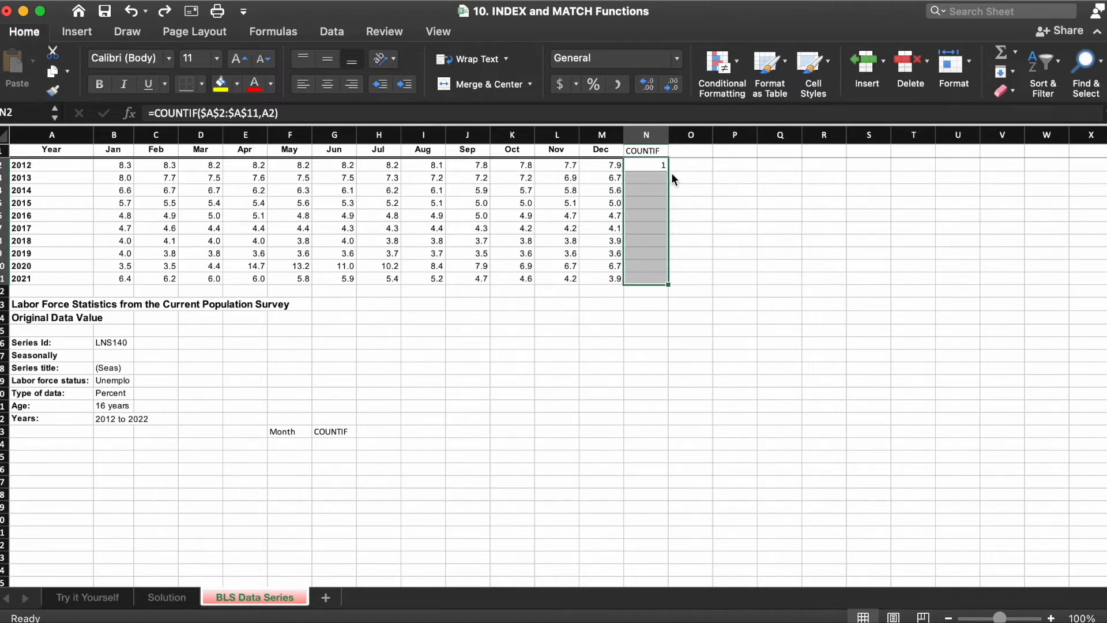
key(ctrl+d)
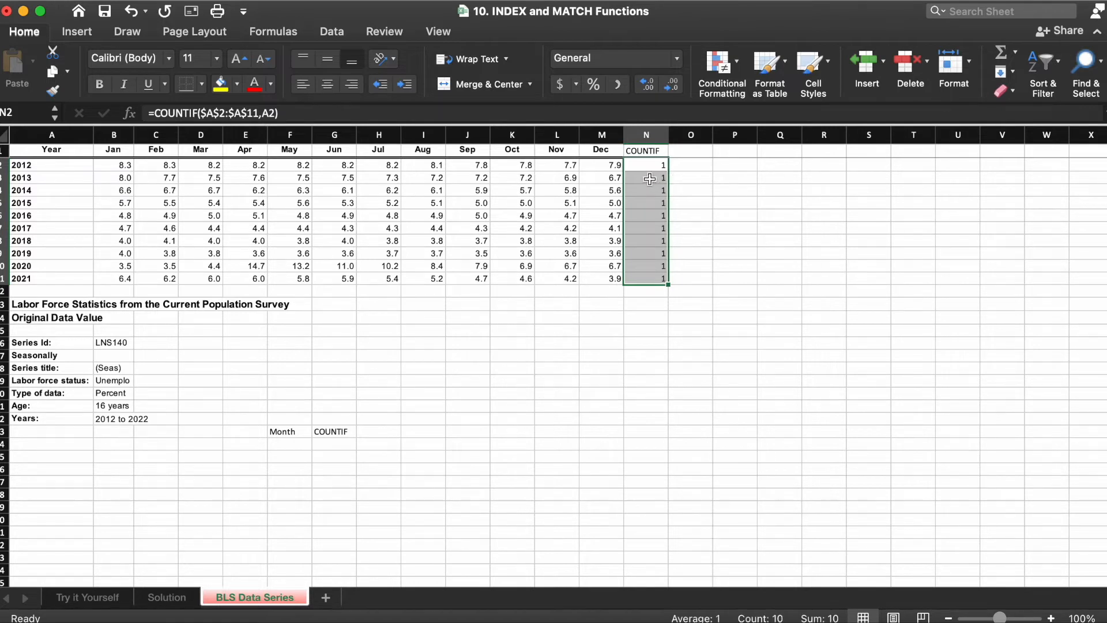
Step: Copy the Jan to Dec headers and paste them as transposed values into F24 under Month
click(118, 149)
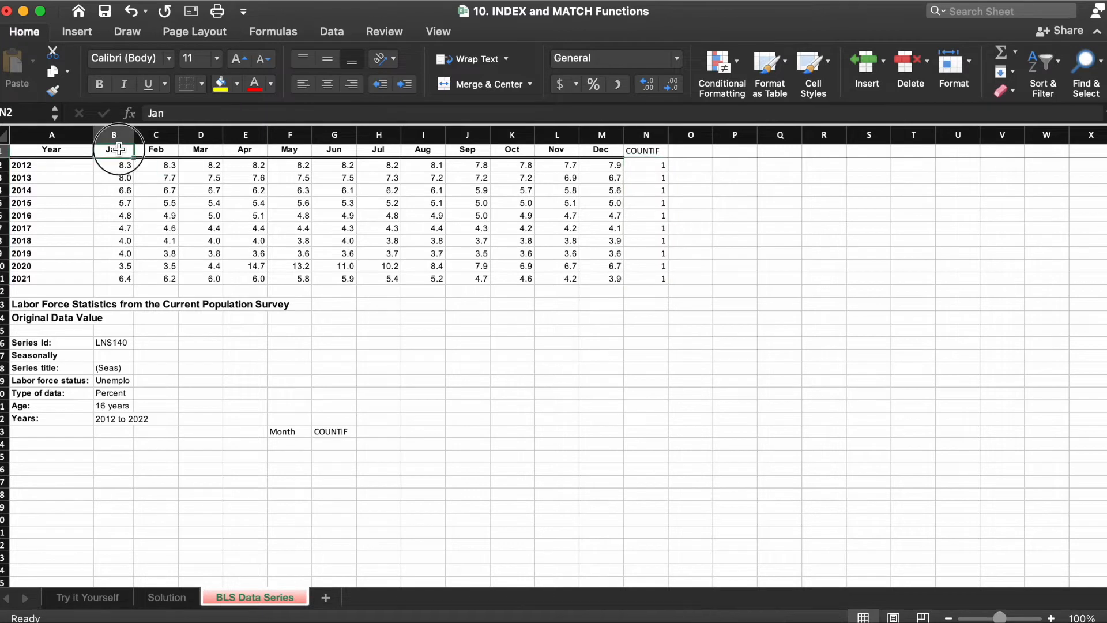
drag(118, 150, 616, 159)
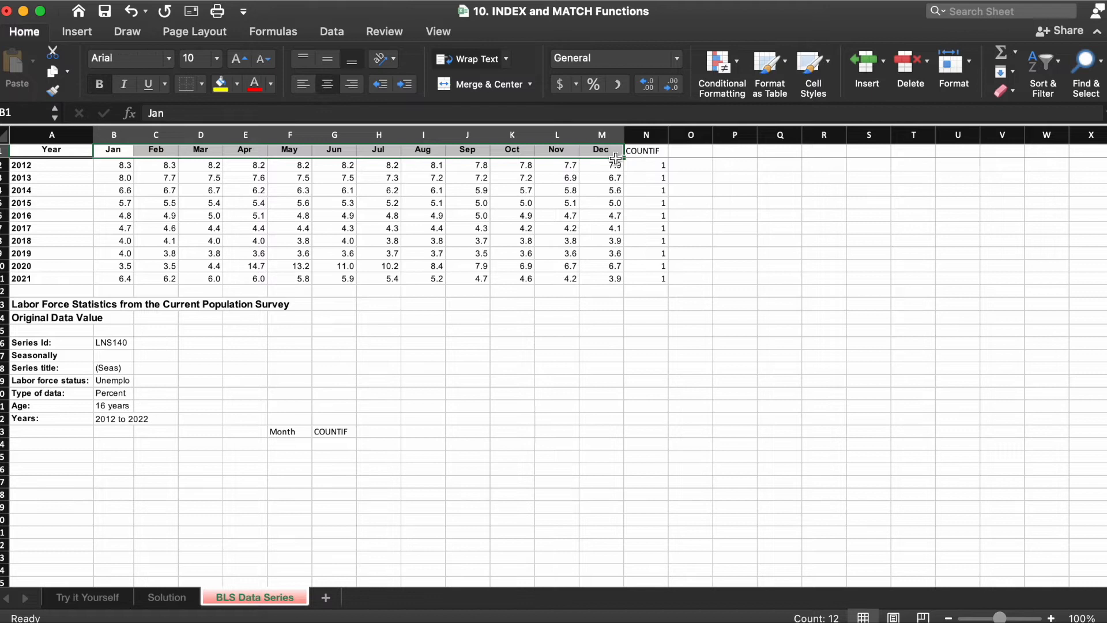
key(super+c)
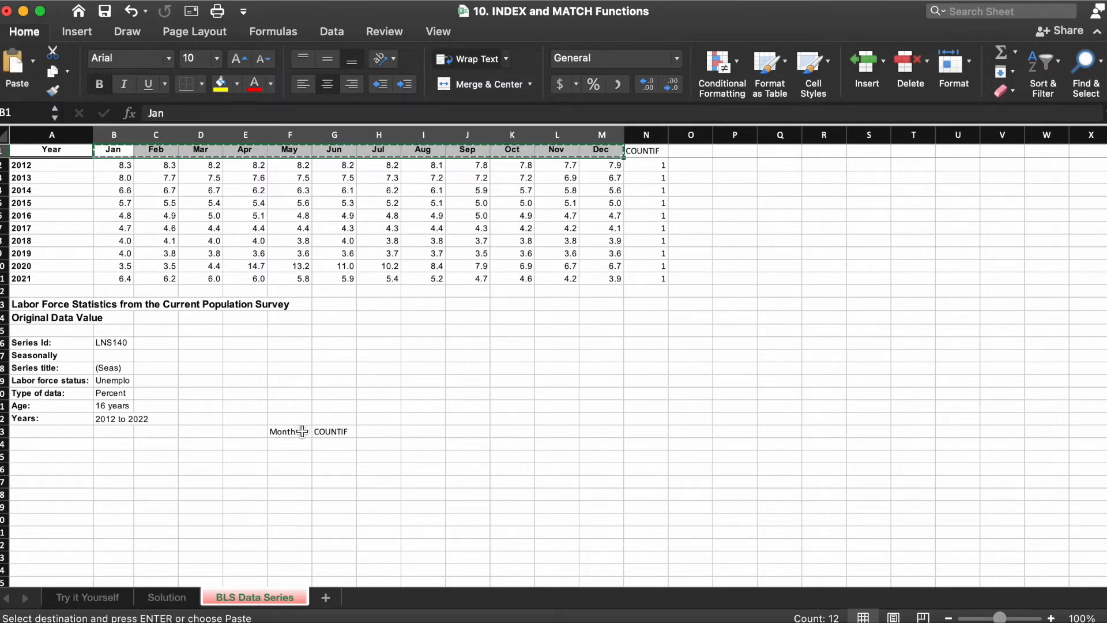
click(291, 443)
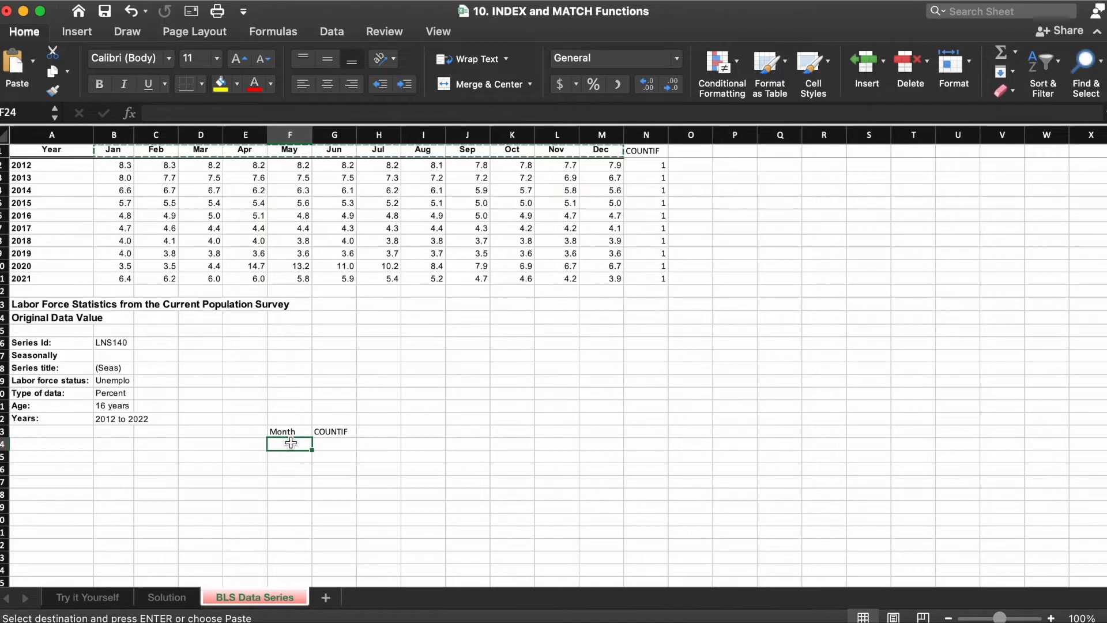
key(ctrl+super+v)
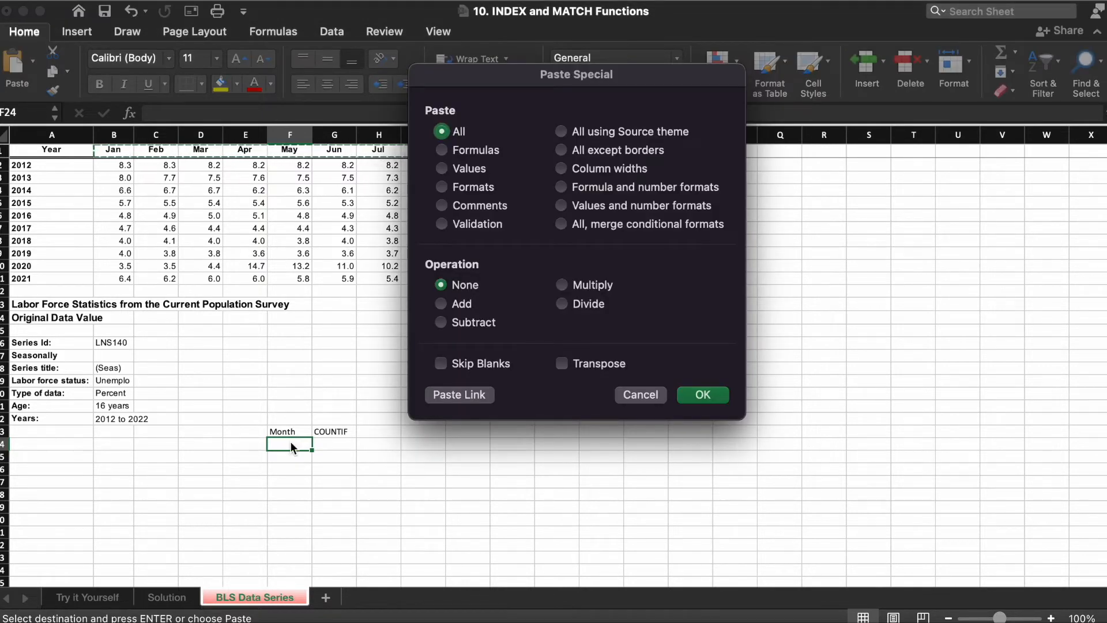
key(v)
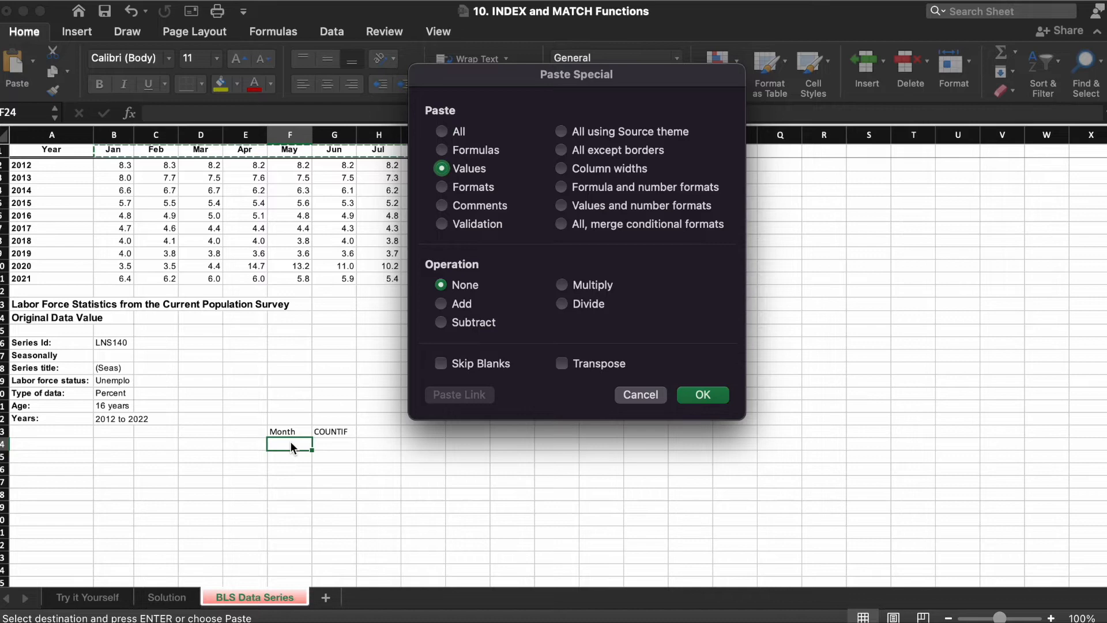
key(e)
click(712, 396)
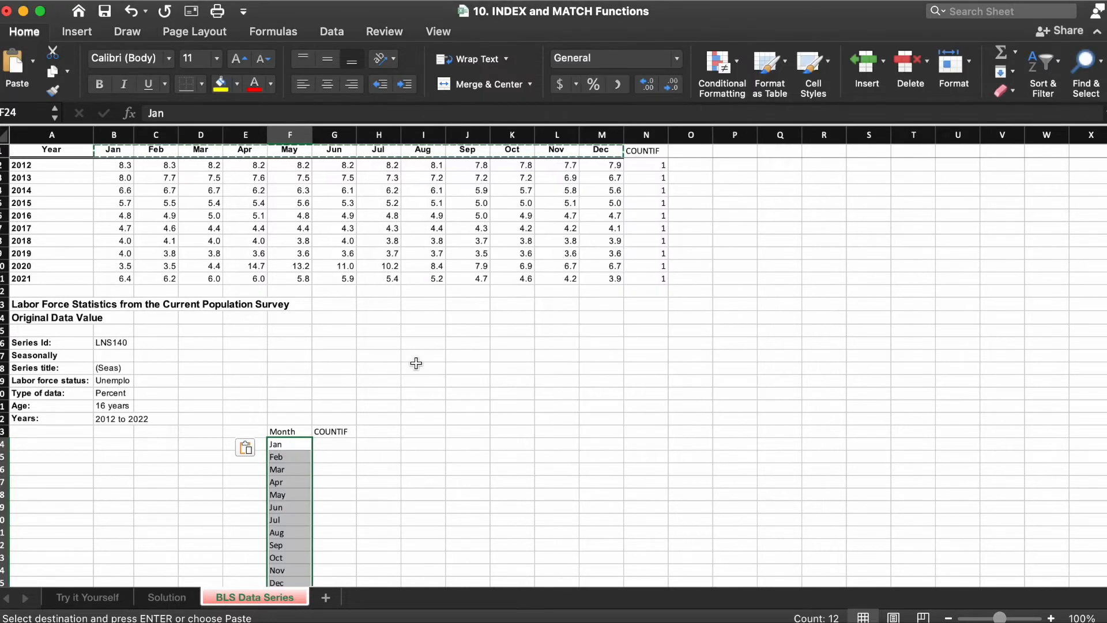
Step: Enter =COUNTIF($F$24:$F$35,F24) in G24 and fill it down through the Dec row
scroll(416, 363, down, 1)
scroll(416, 363, down, 1)
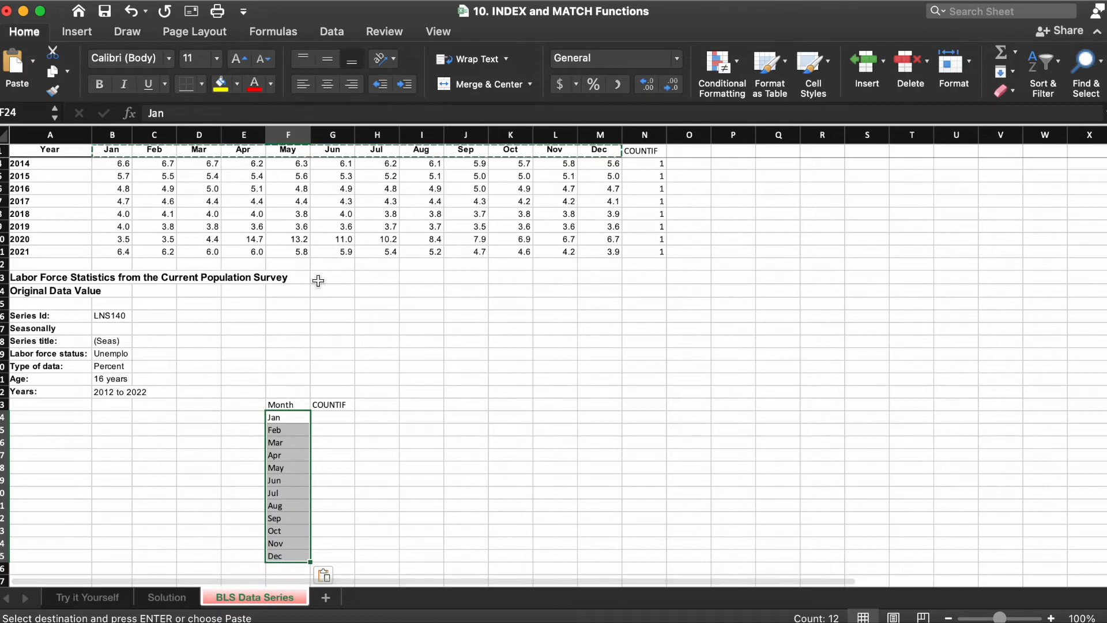
click(329, 420)
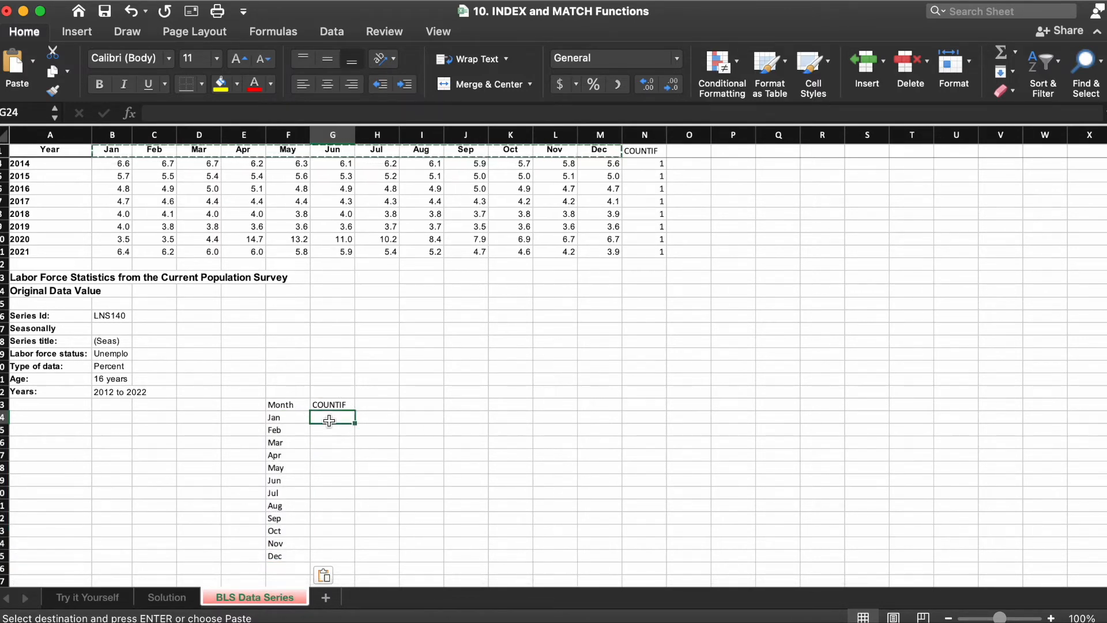
text(=countif)
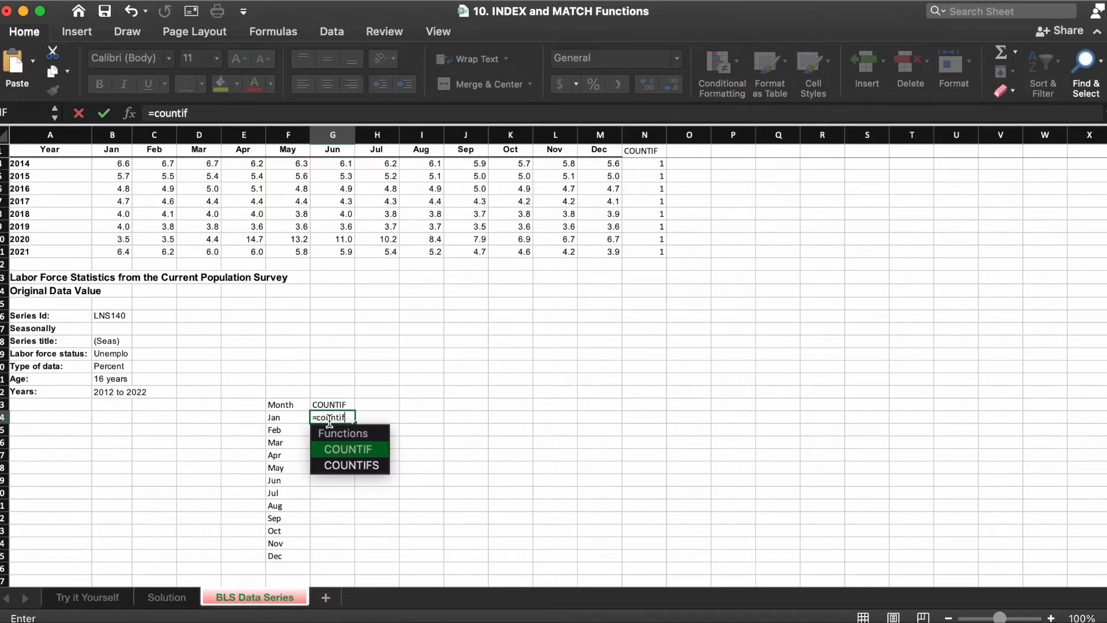
key(Tab)
click(292, 416)
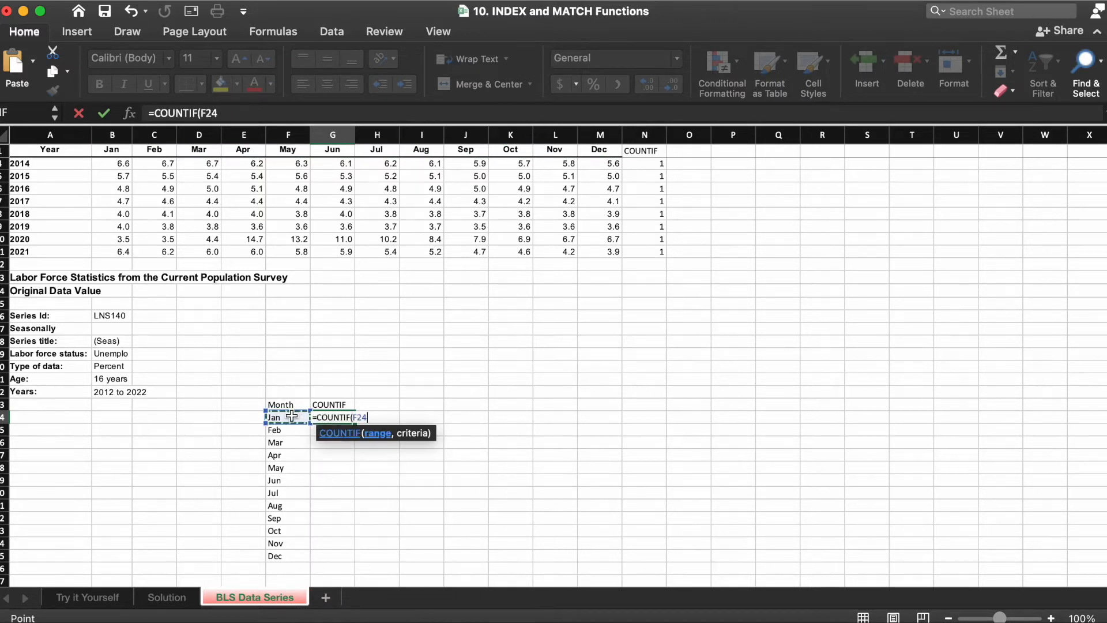
key(super+shift+Down)
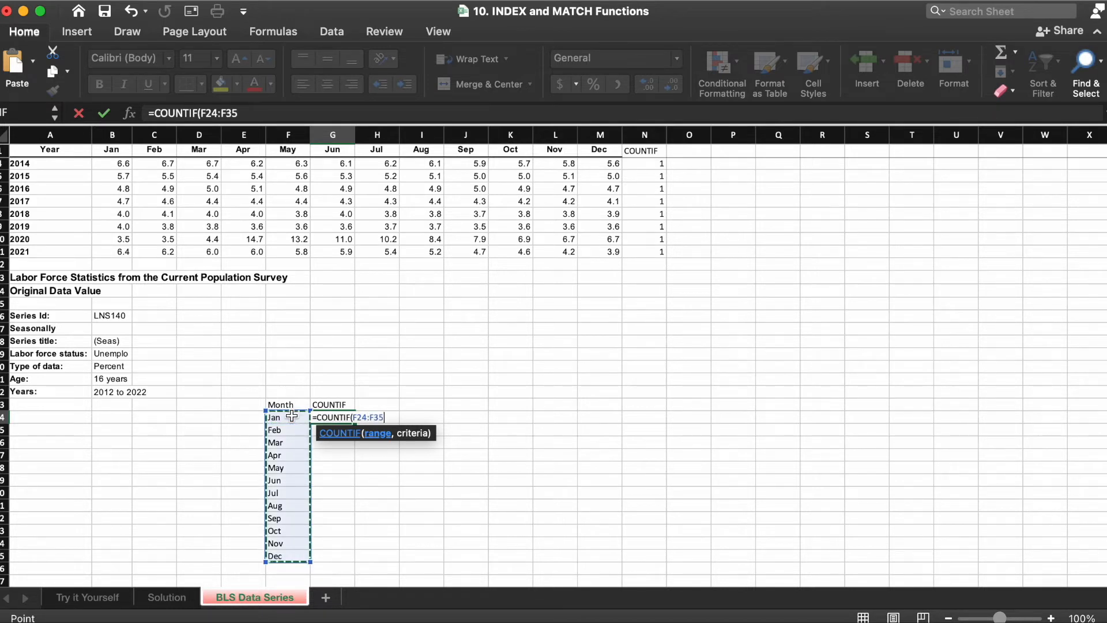
key(super+t)
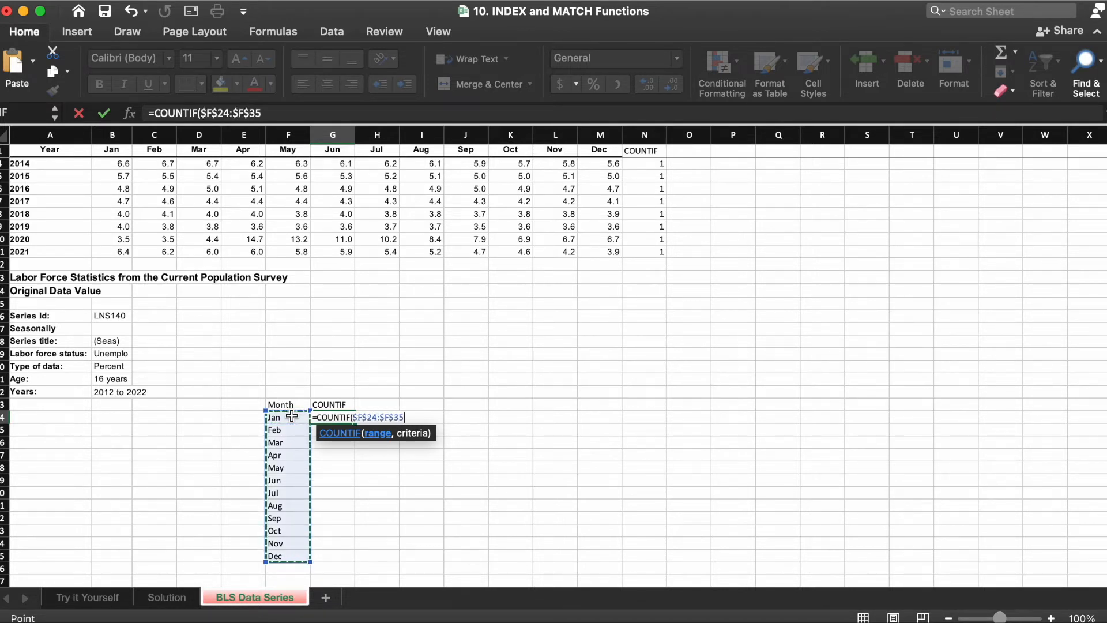
text(,)
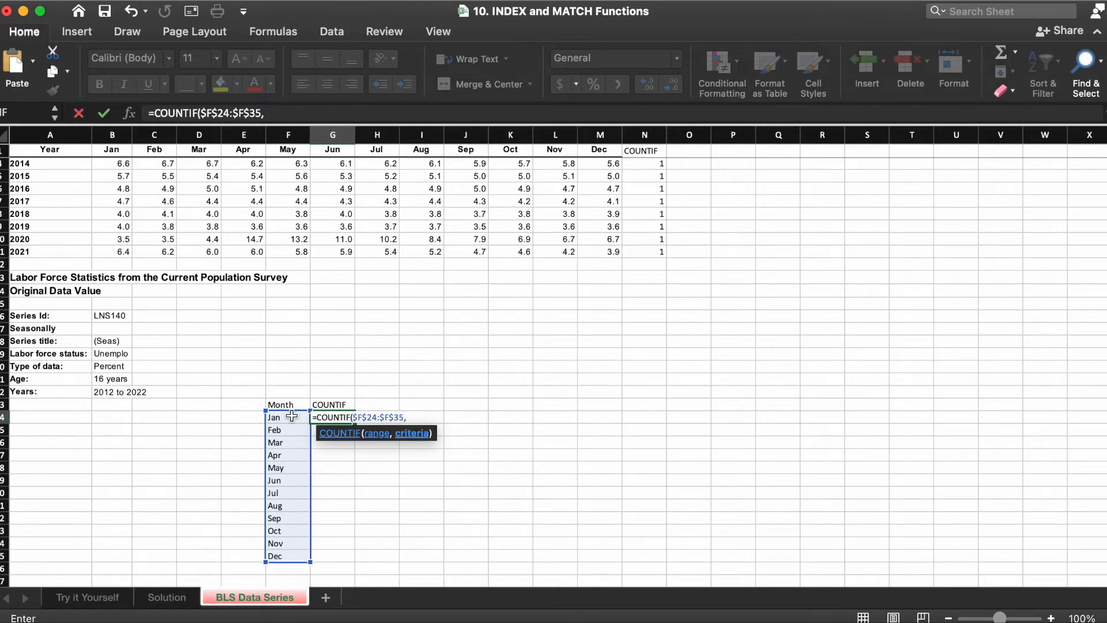
click(289, 416)
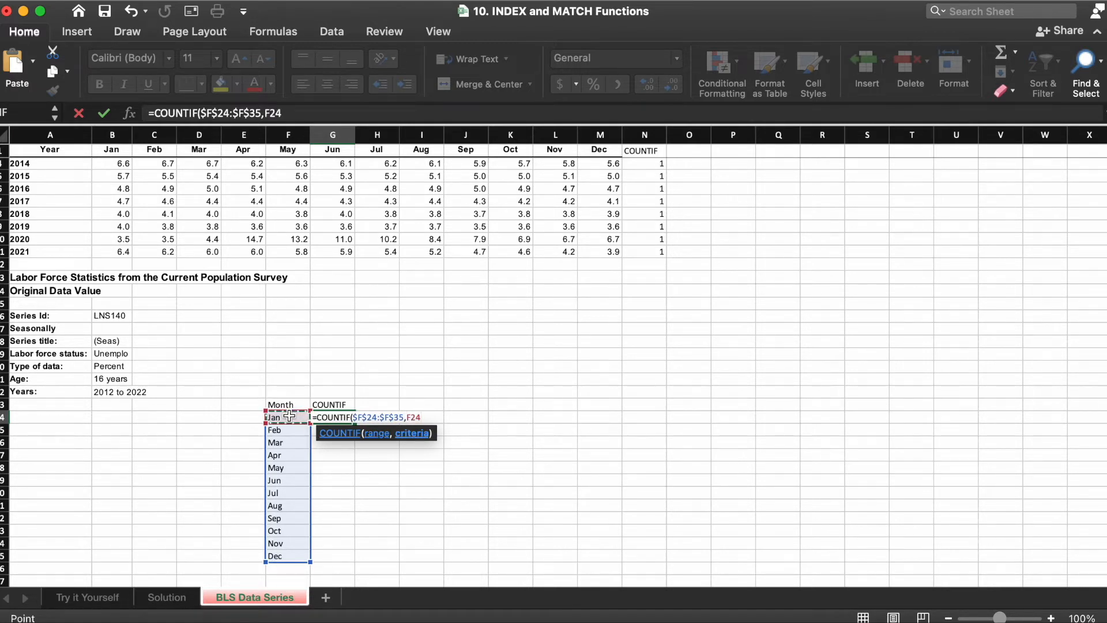
text())
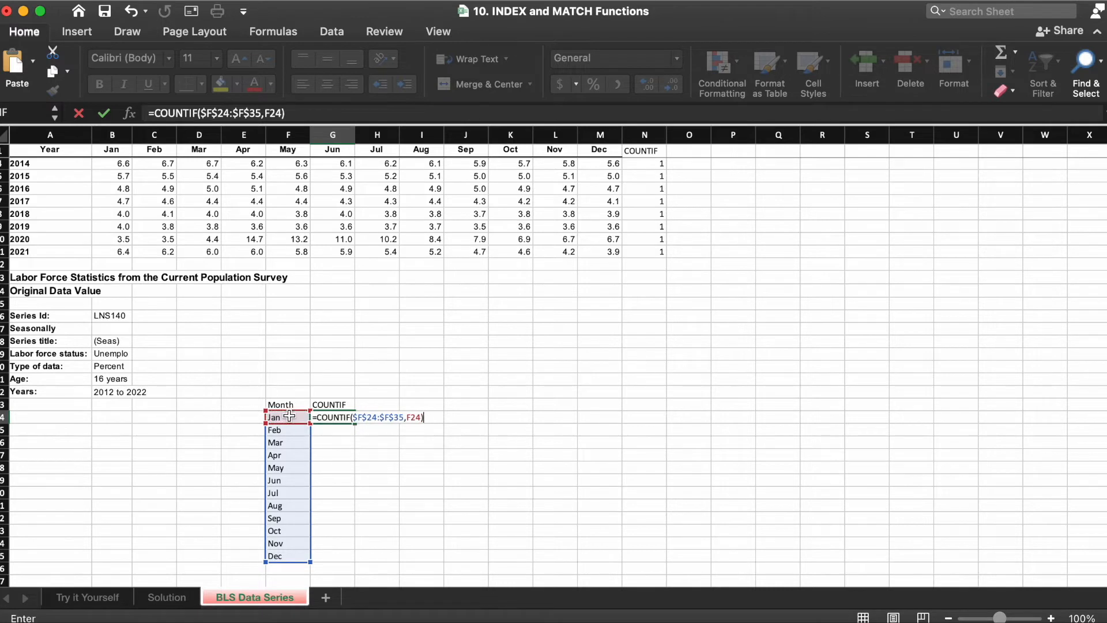
key(Return)
click(337, 418)
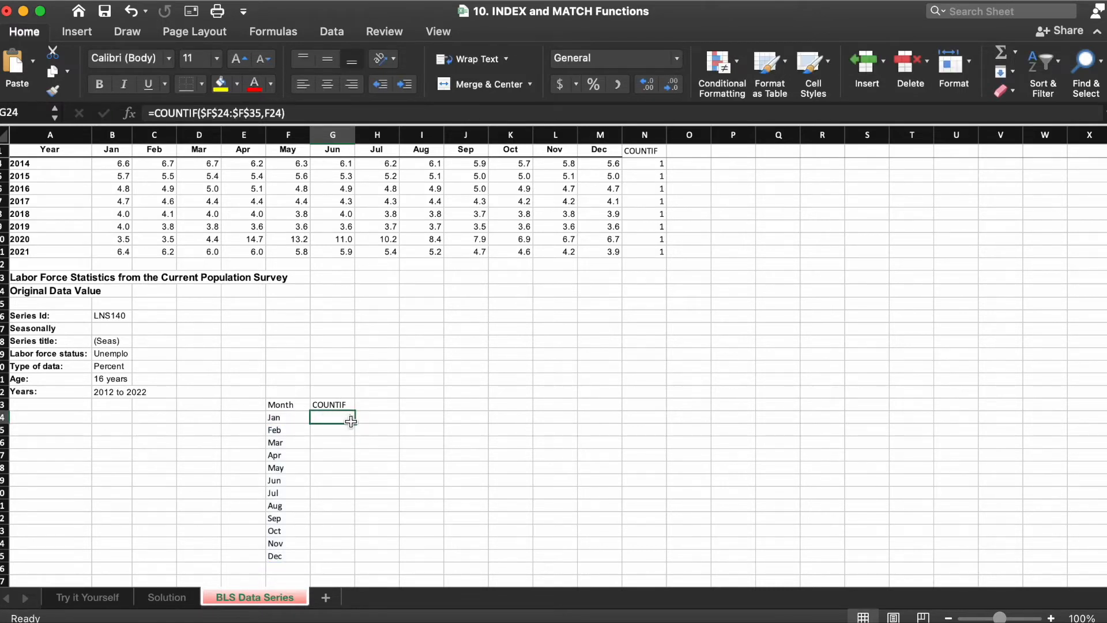
double_click(354, 423)
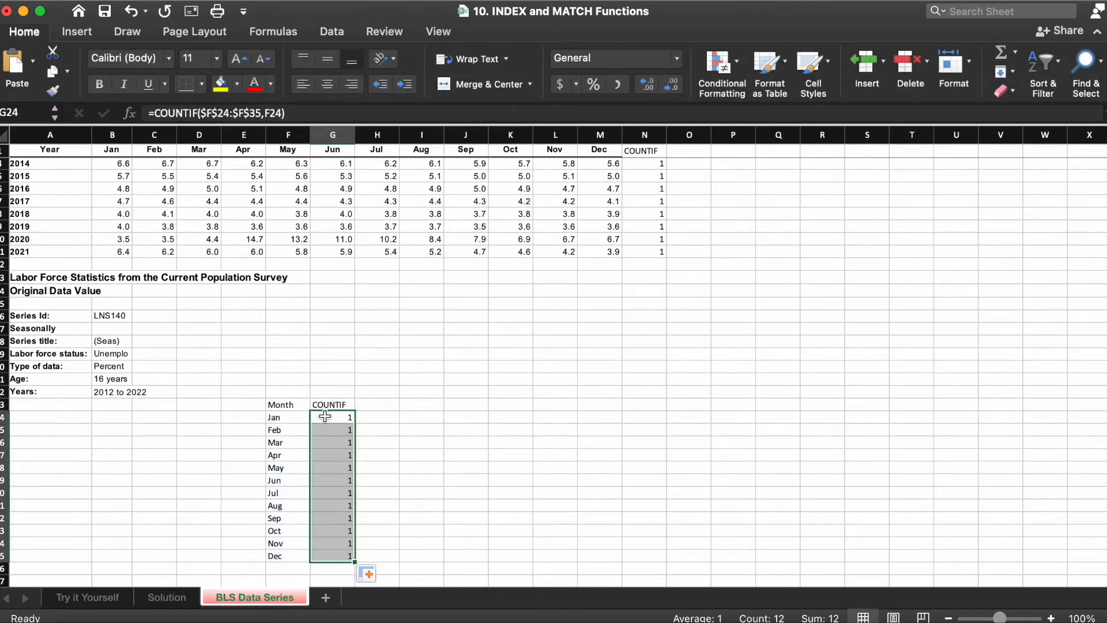
Step: Apply a filter to the Month and COUNTIF table and open the COUNTIF filter list
drag(281, 404, 348, 556)
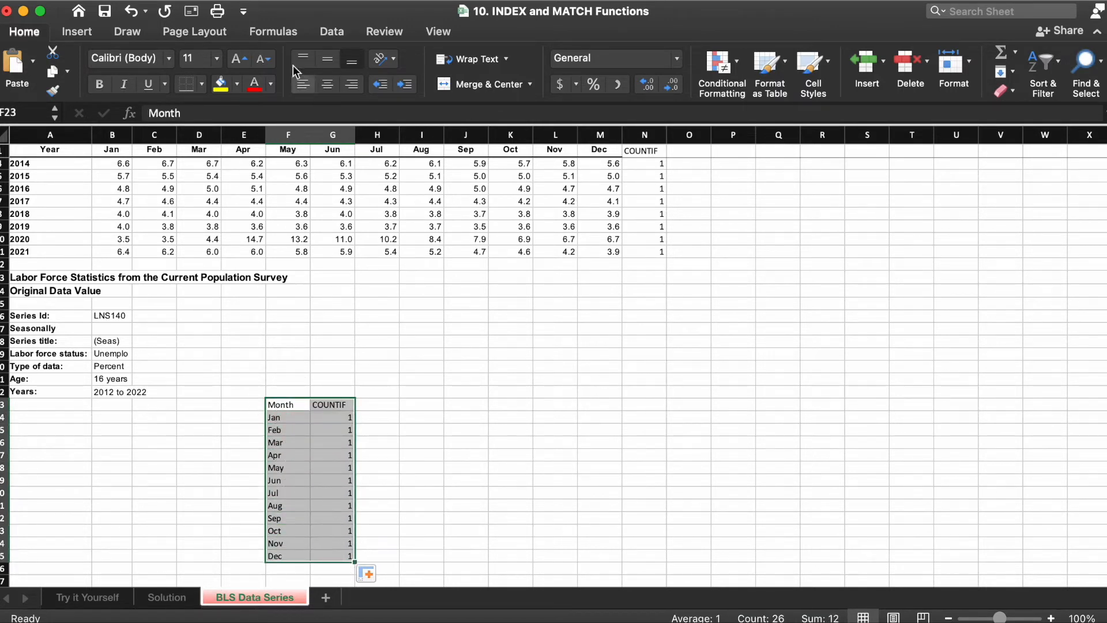
click(332, 29)
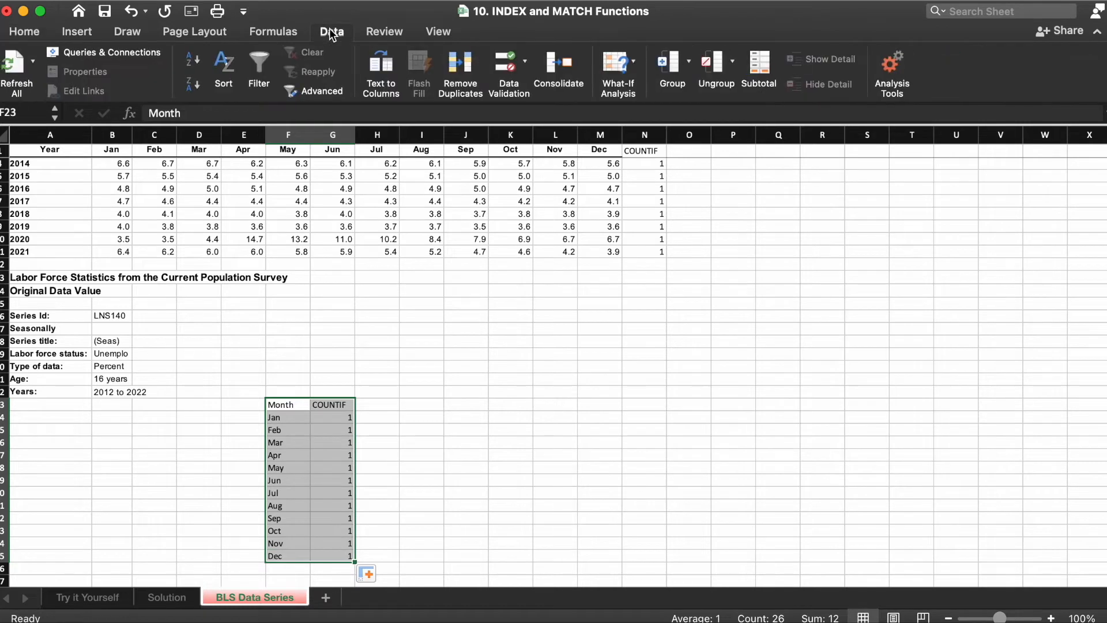
click(259, 64)
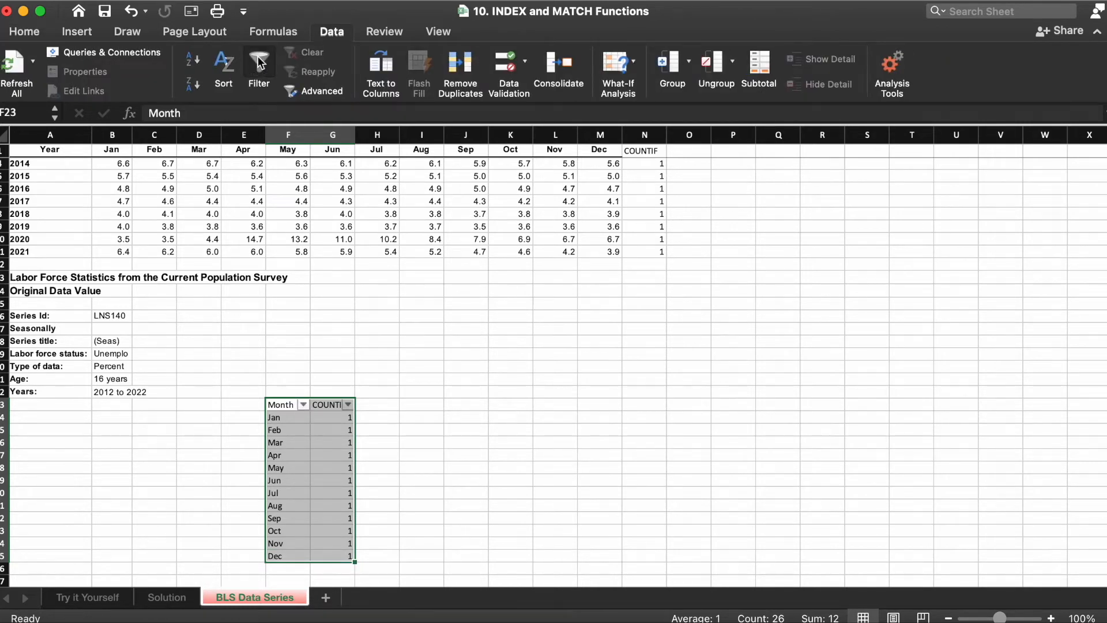
click(348, 405)
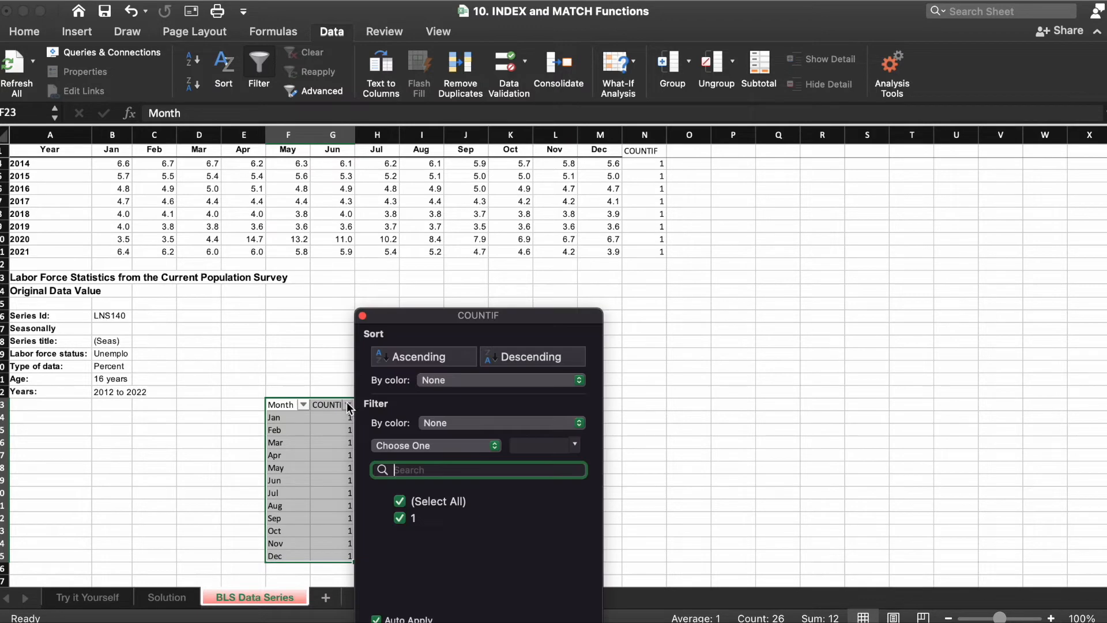
click(695, 248)
Step: Apply a filter to the COUNTIF column N of the yearly data and open its filter list
drag(654, 155, 649, 278)
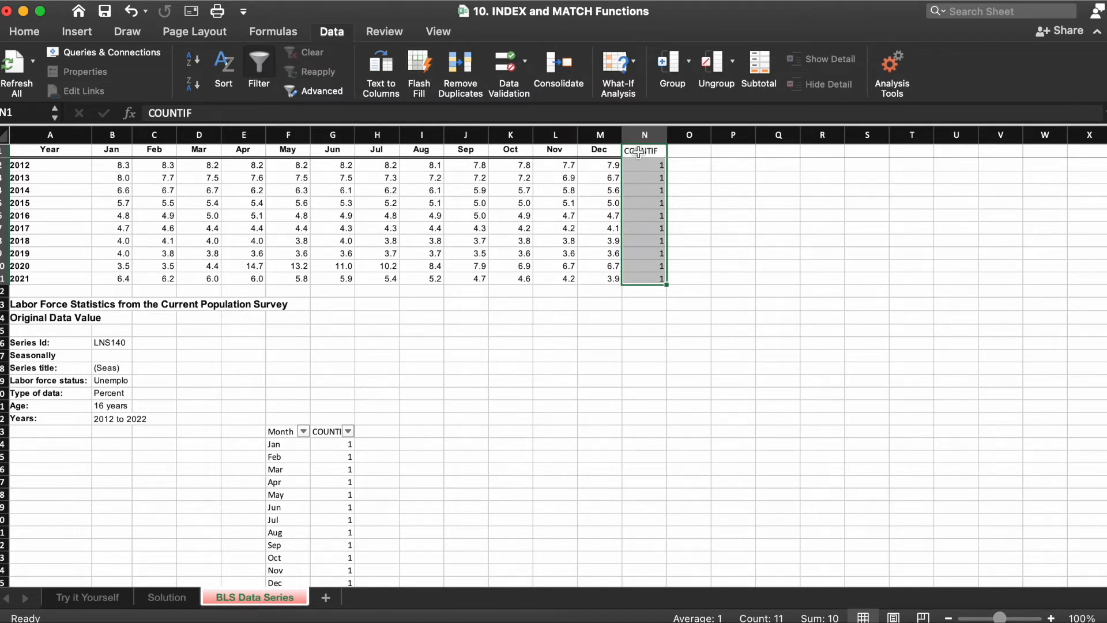
click(261, 67)
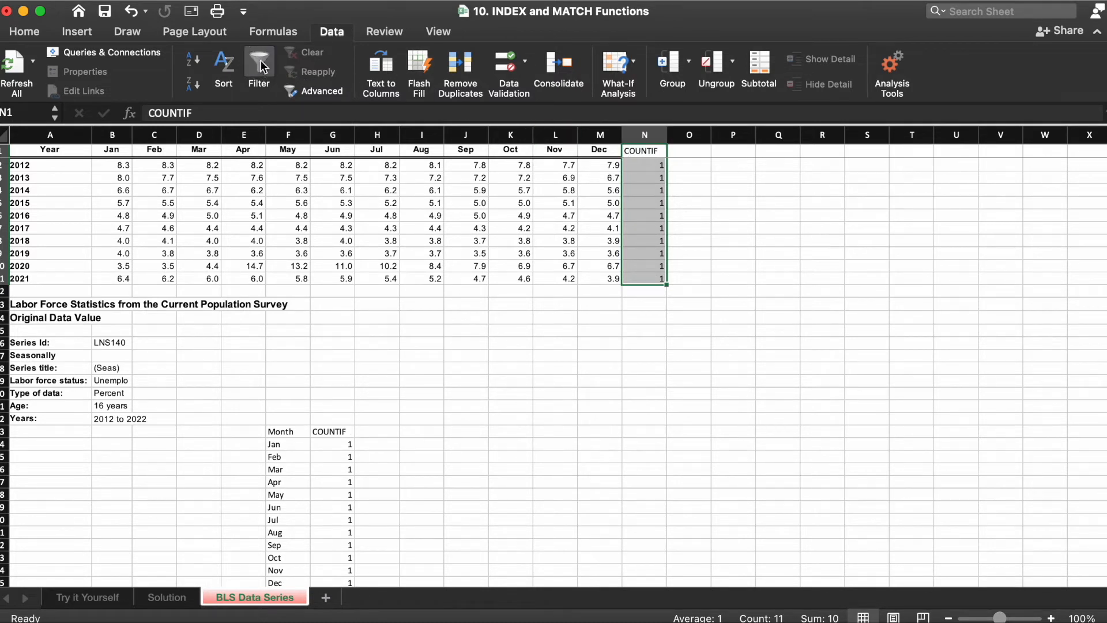
click(261, 66)
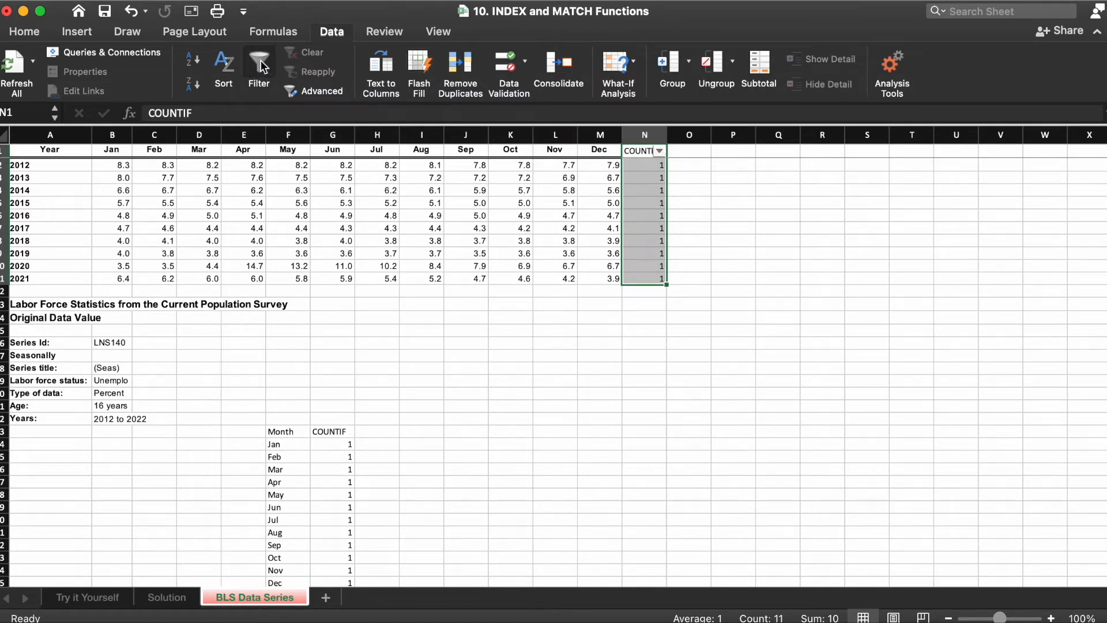
click(660, 151)
click(647, 207)
drag(641, 151, 648, 284)
Step: On the Solution sheet, enter =MATCH($B$15,'BLS Data Series'!$A:$A,0) in C15 to find the 2015 row
click(173, 598)
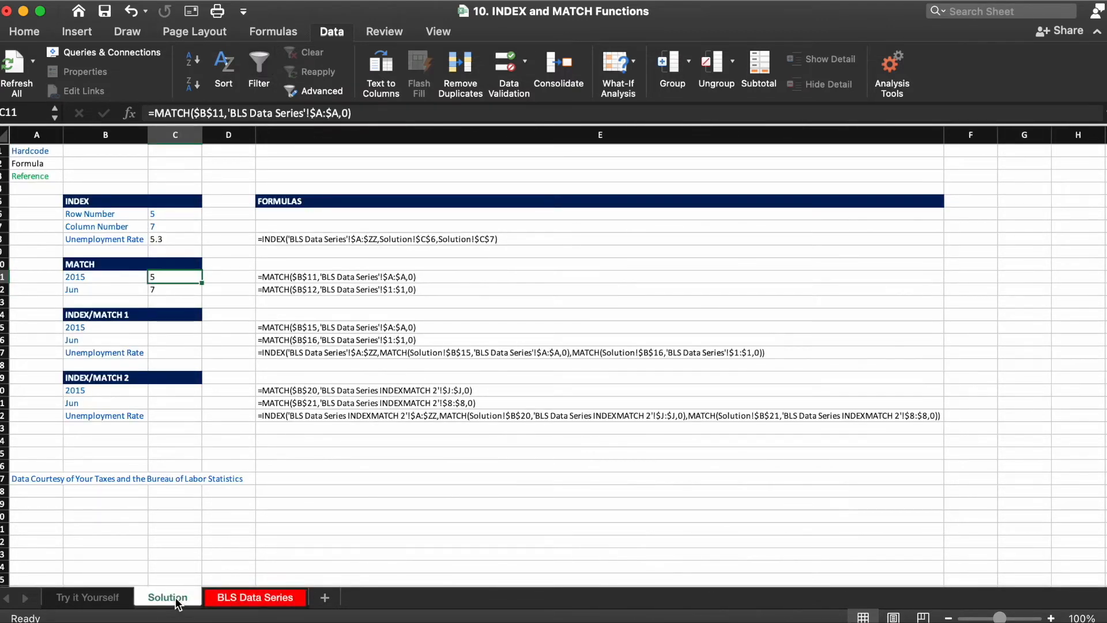
click(175, 327)
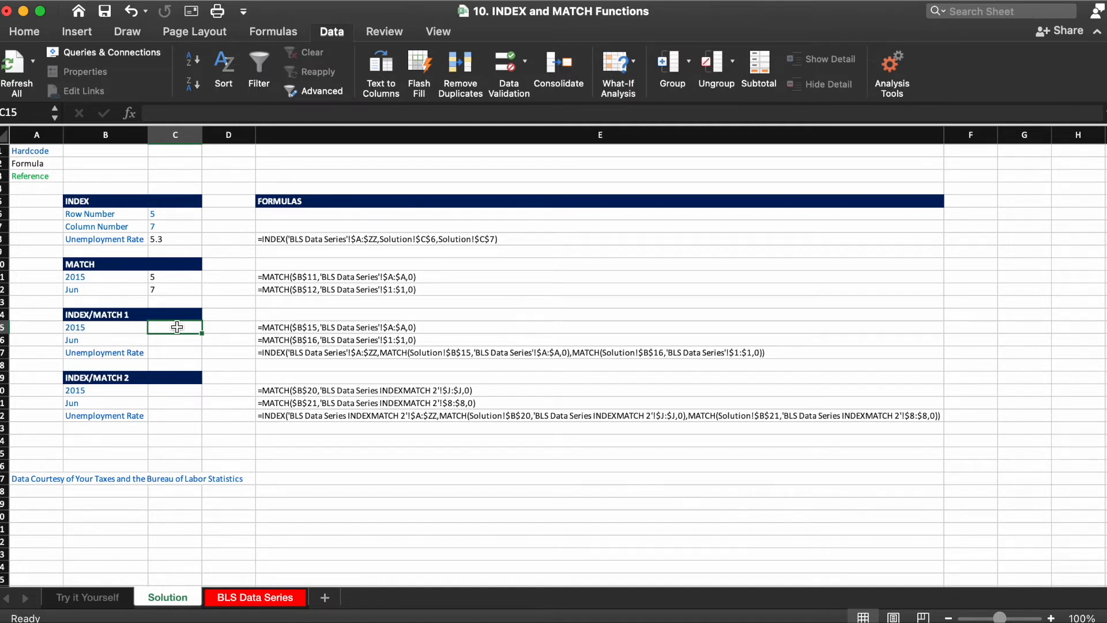
text(=m)
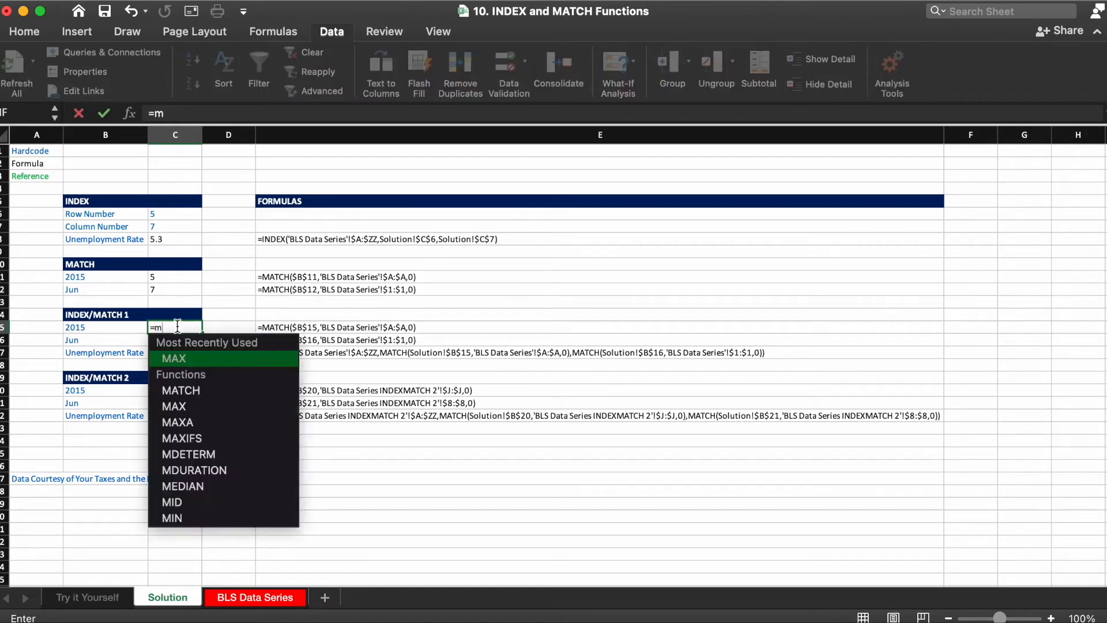
text(atch)
key(Tab)
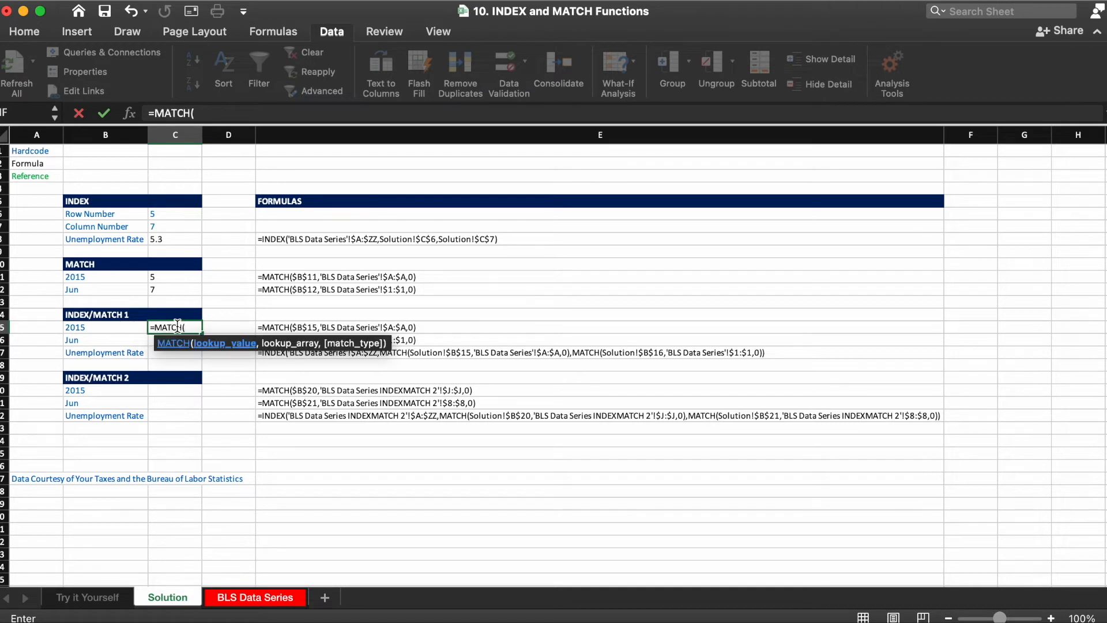
key(Left)
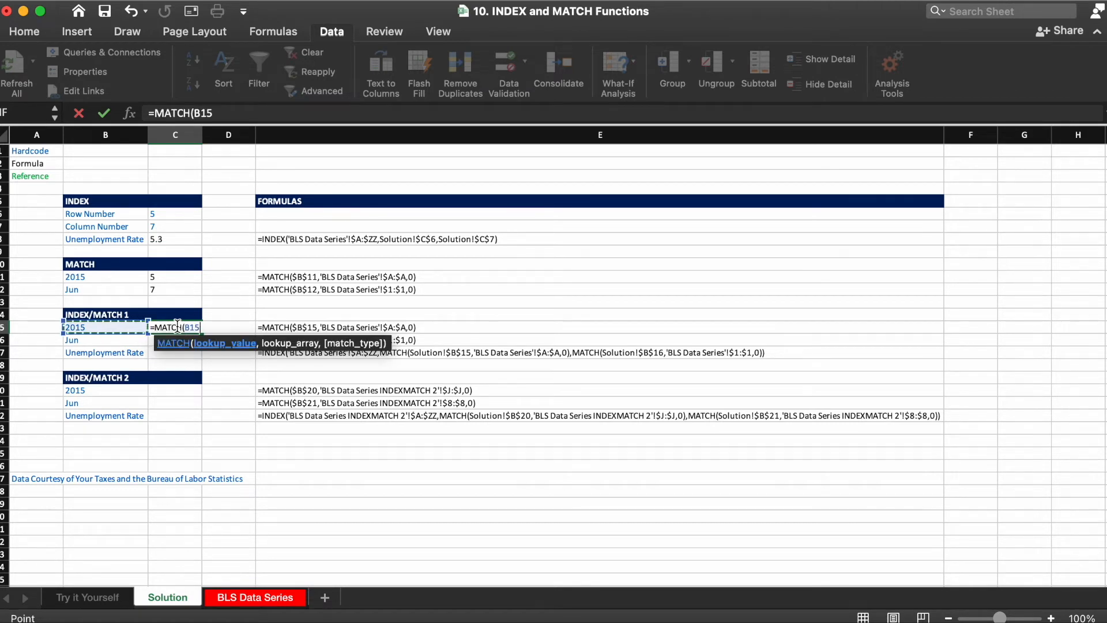
key(F4)
text(,)
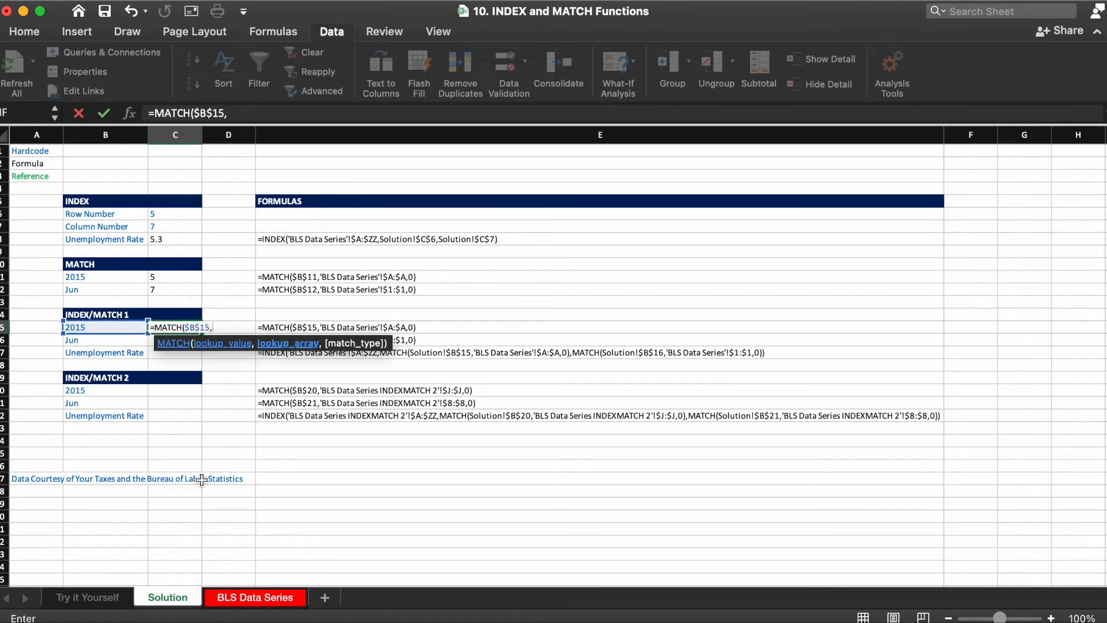
click(256, 598)
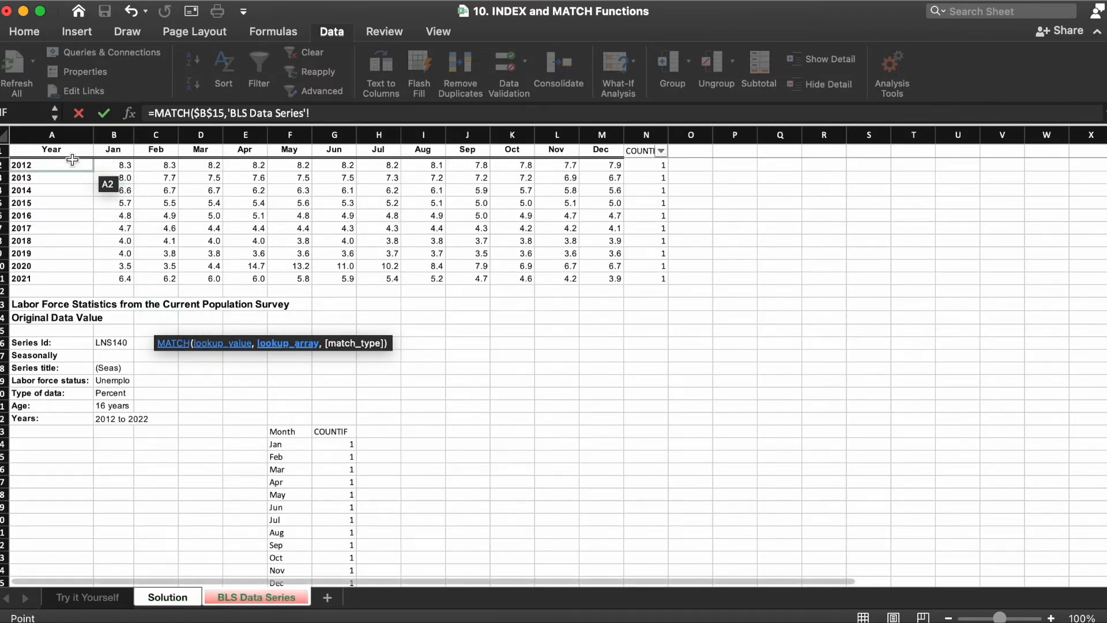
click(48, 134)
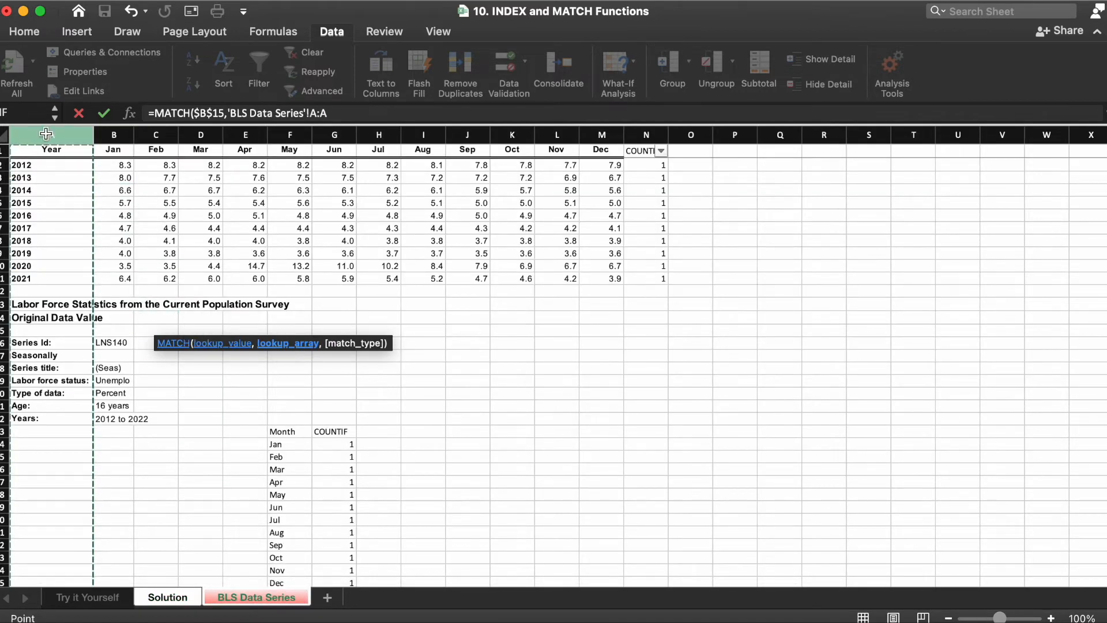
key(F4)
text(,0))
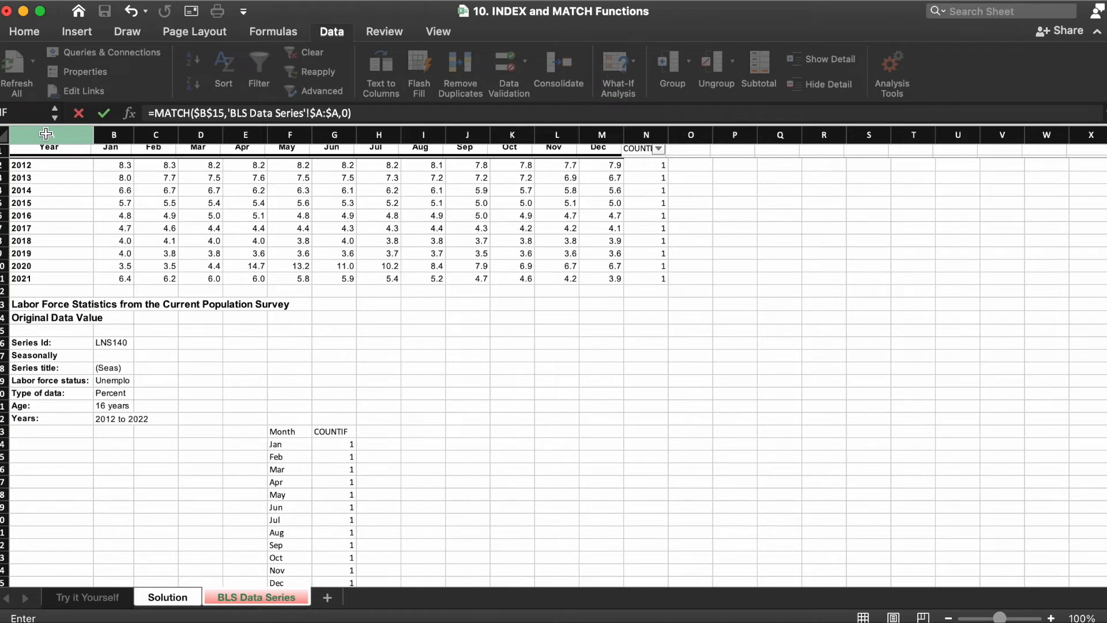
key(Return)
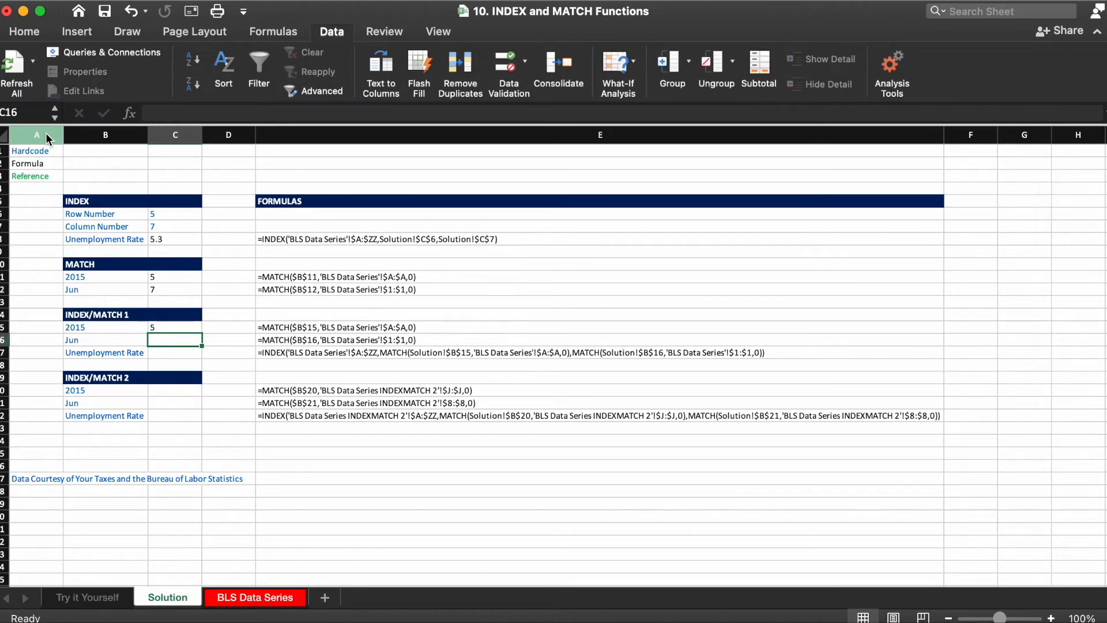
Step: In C16, enter =MATCH($B$16,'BLS Data Series'!$1:$1,0) to find the Jun column
text(=mat)
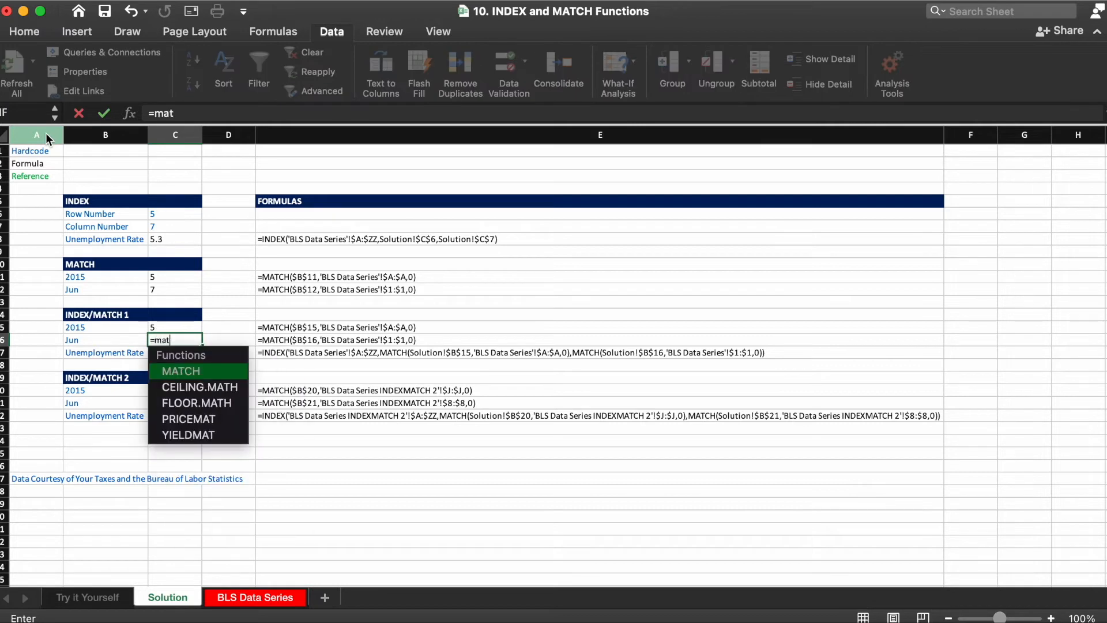
key(Tab)
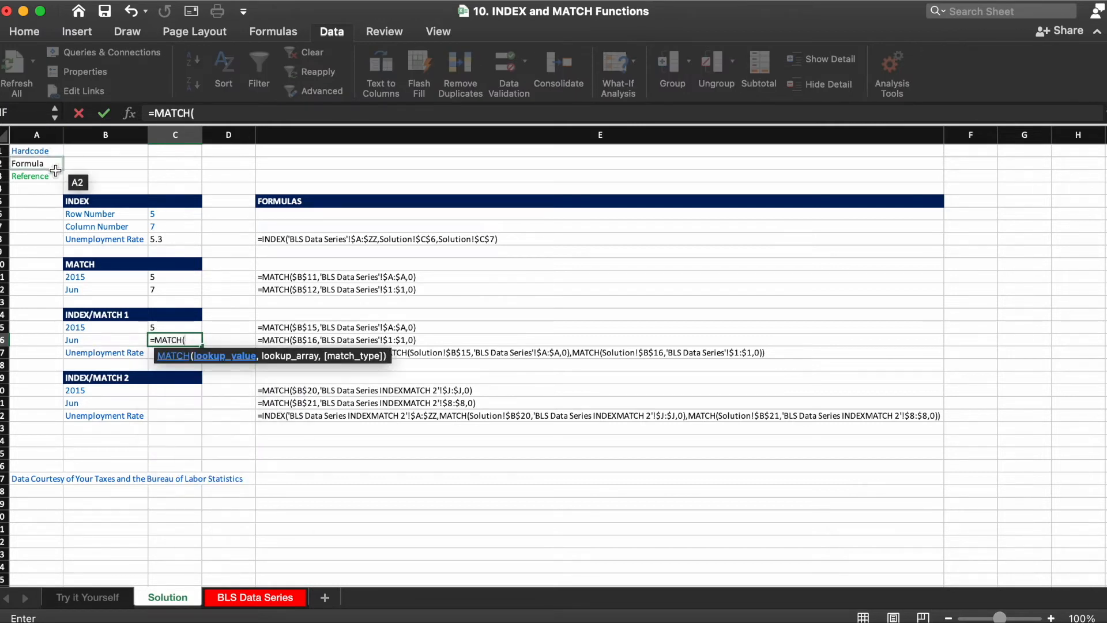
click(85, 341)
key(F4)
text(,)
click(245, 591)
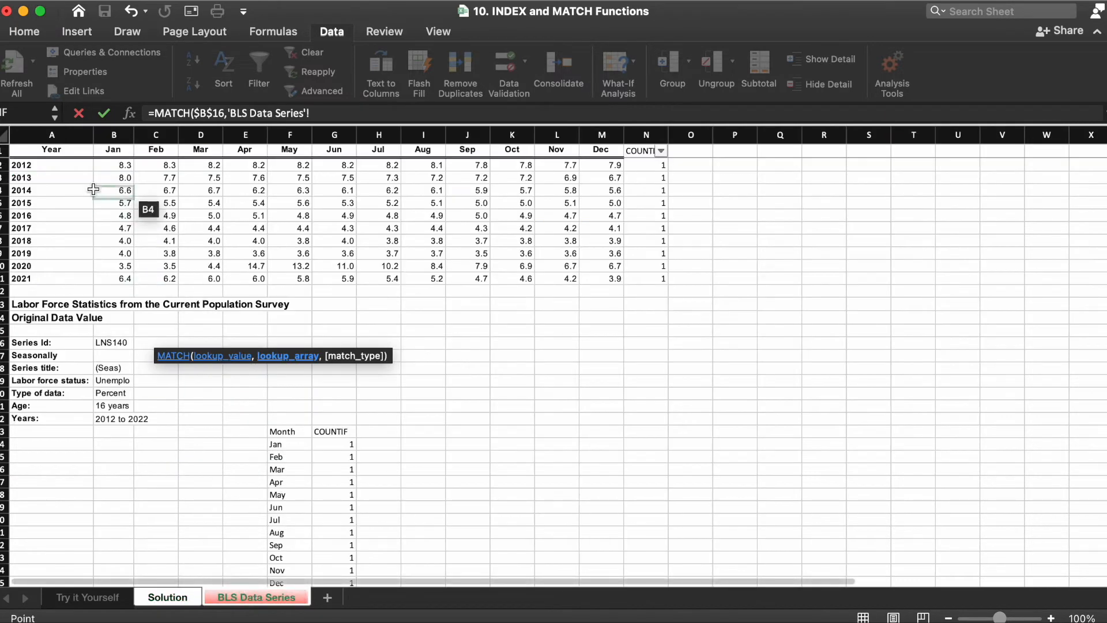
click(4, 151)
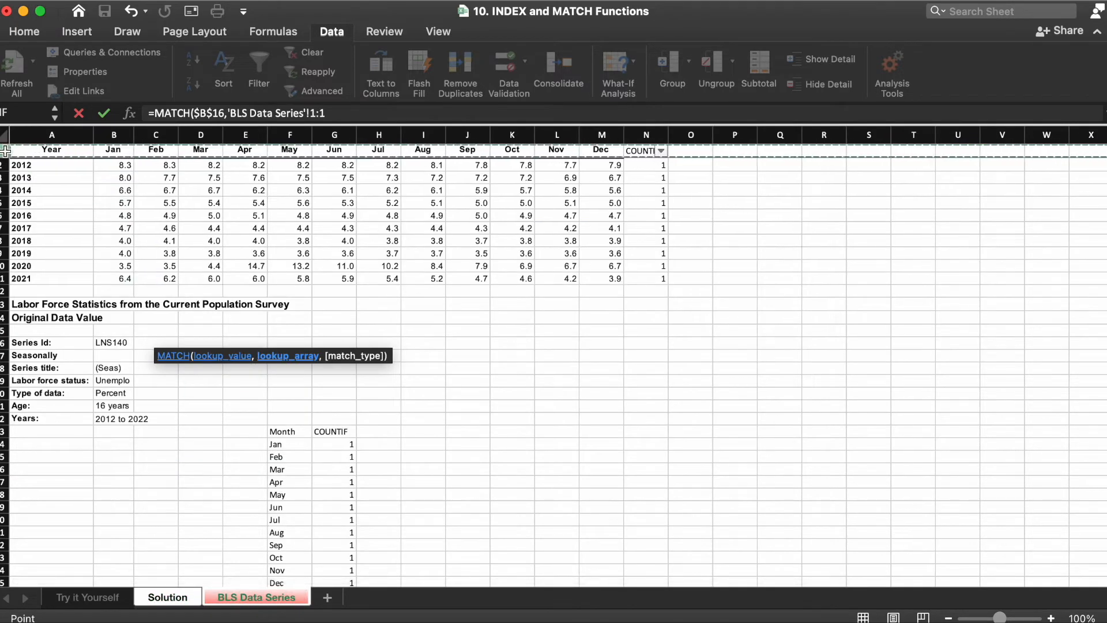
key(F4)
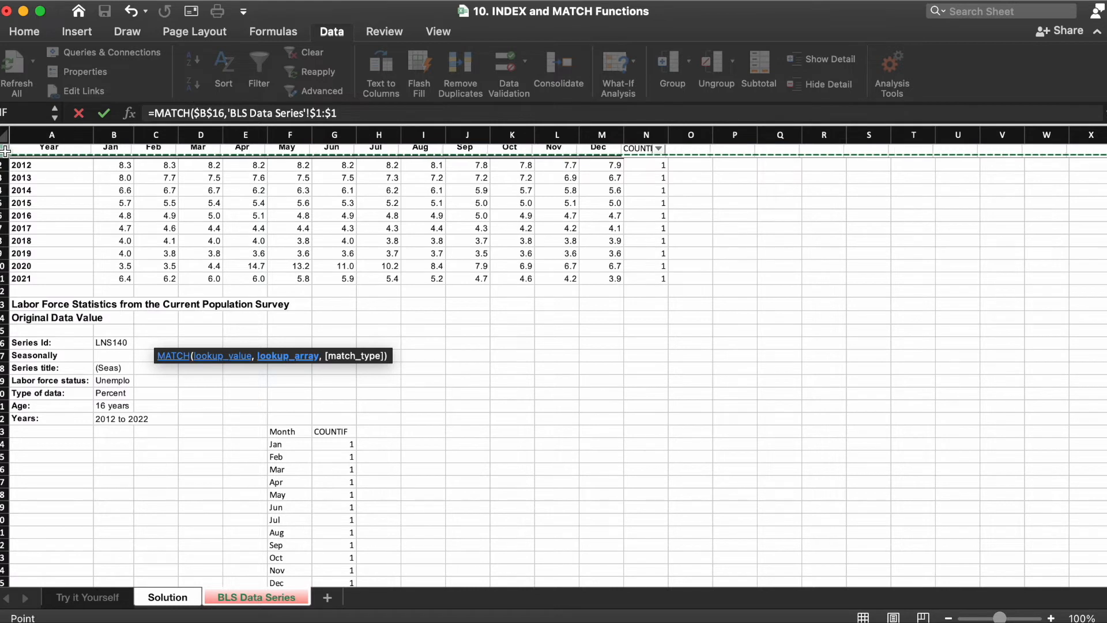
text(,0)
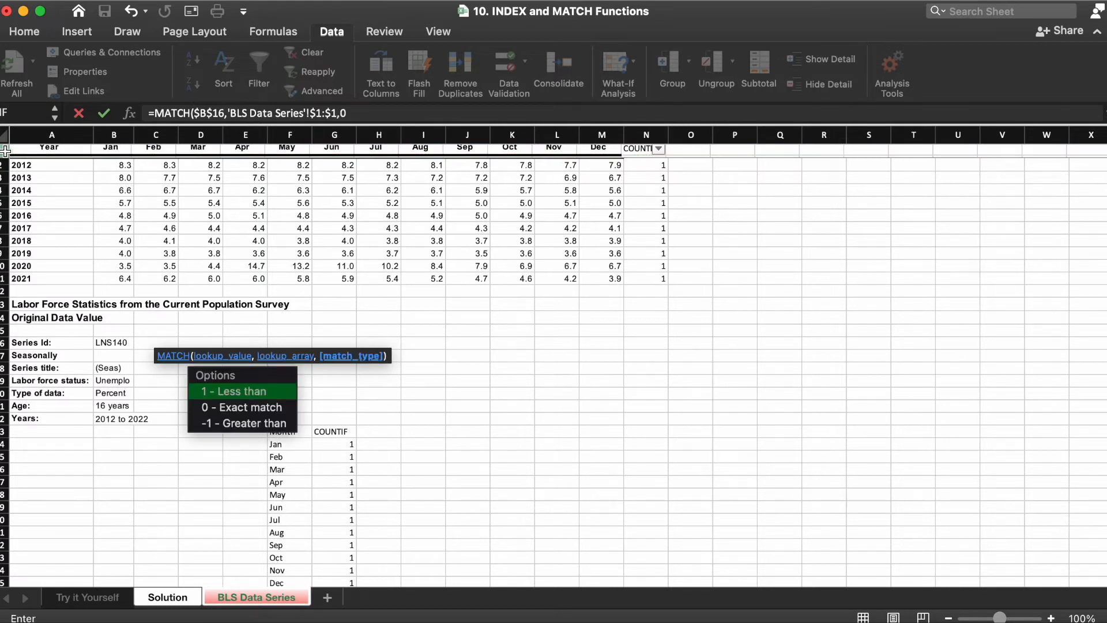
text())
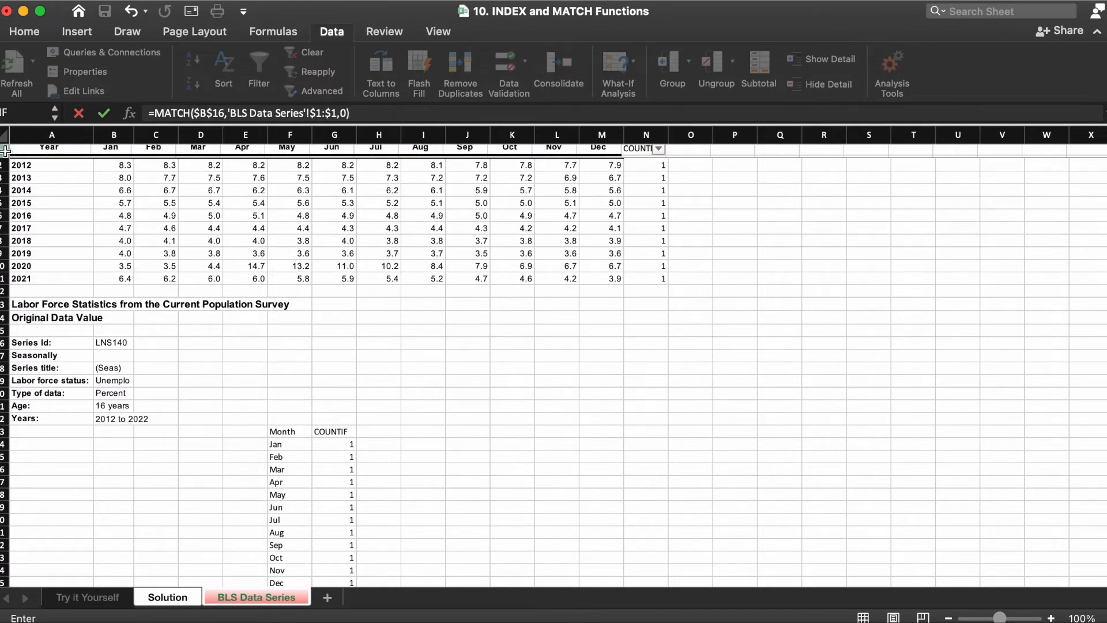
key(Return)
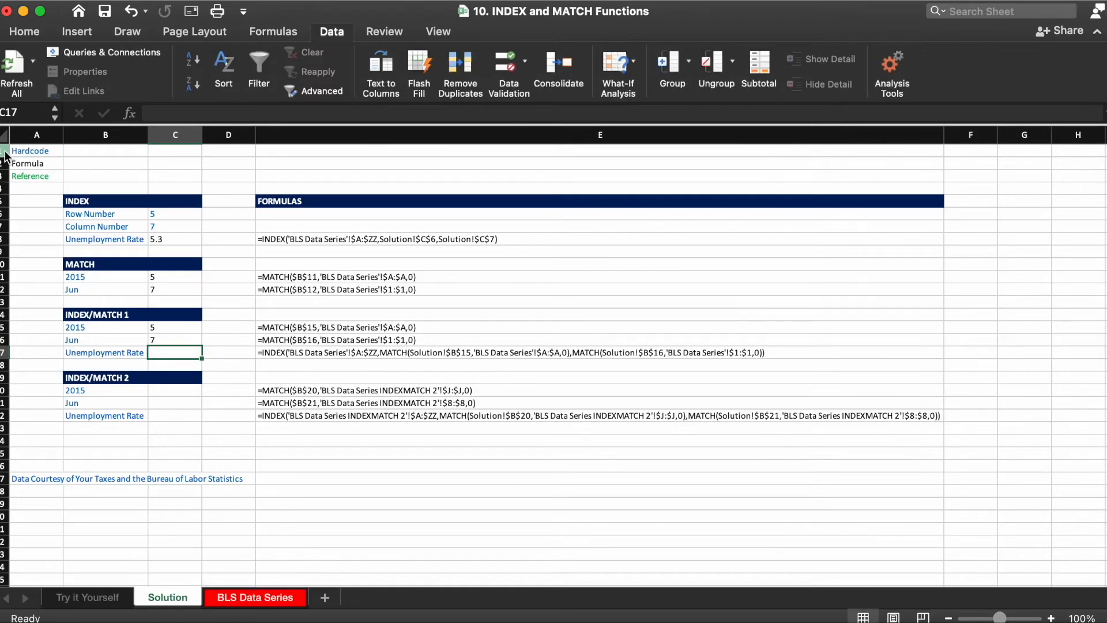
key(Up)
key(Up)
key(Up)
key(Down)
key(Down)
key(Down)
Step: In C17, begin an INDEX formula using 'BLS Data Series'!$A:$ZZ as the array
text(=index()
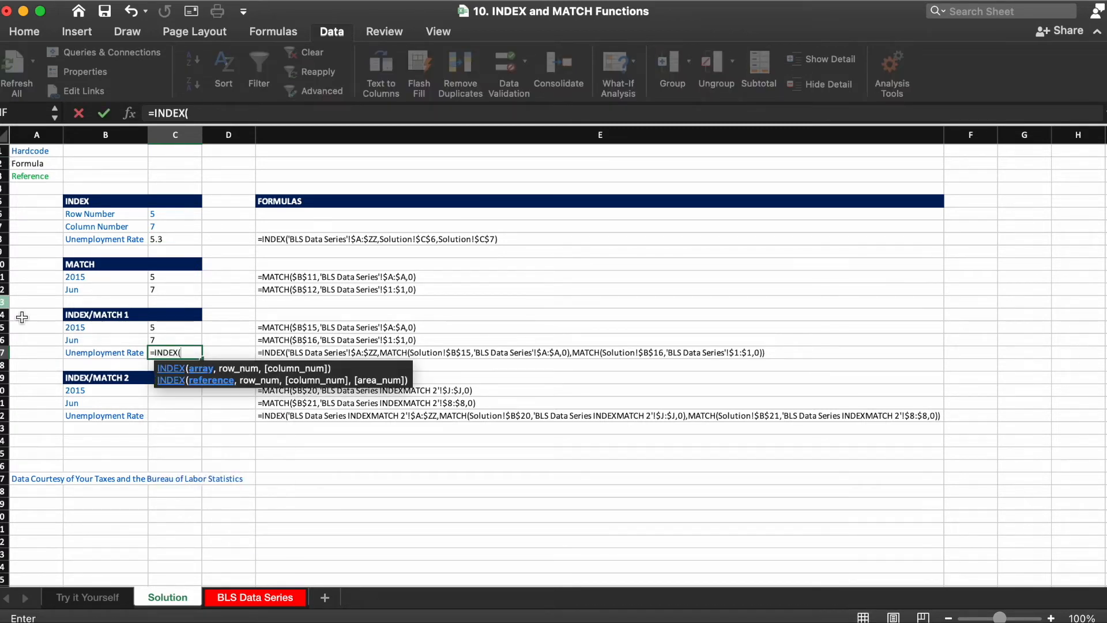
click(231, 599)
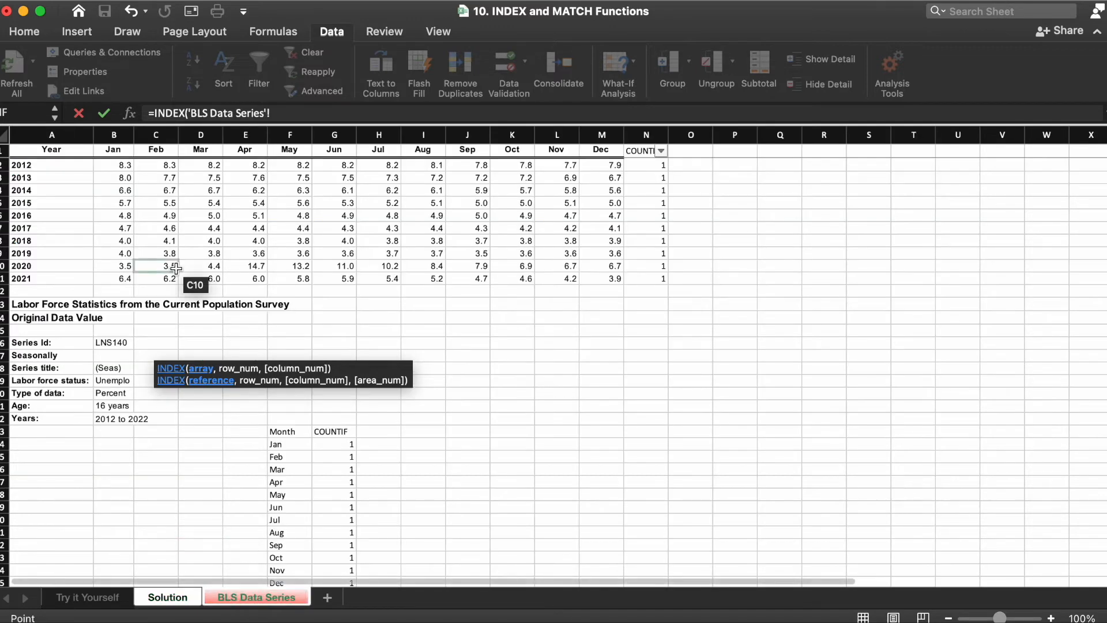
click(67, 141)
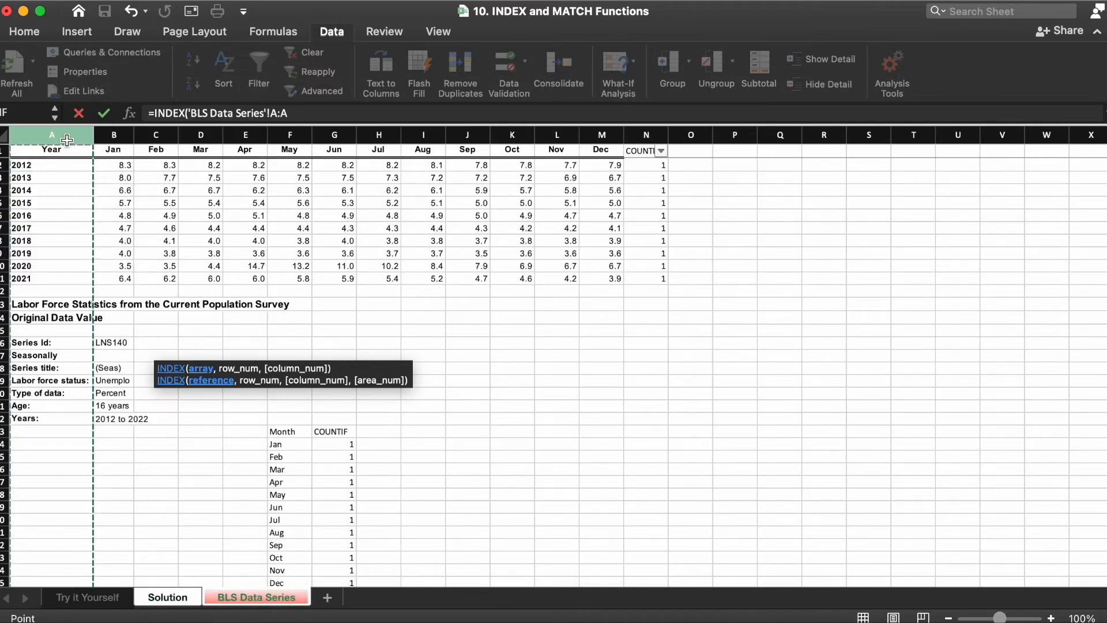
key(BackSpace)
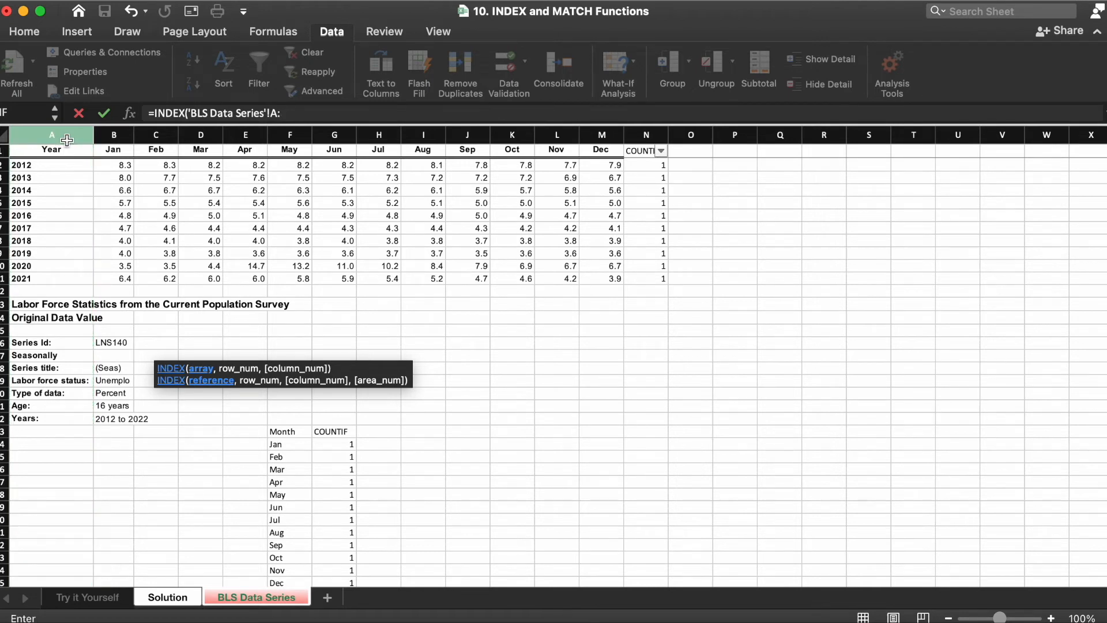
text(zz)
key(super+t)
text(,)
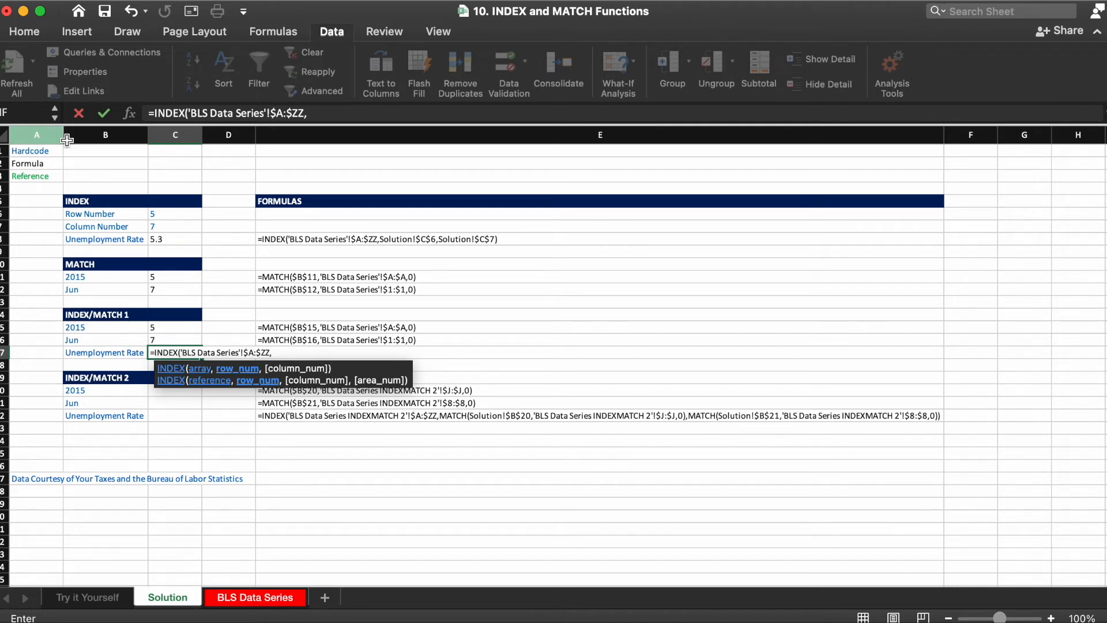
Step: Nest MATCH(Solution!$B$15,'BLS Data Series'!$A:$A,0) as the INDEX row number argument
text(matc)
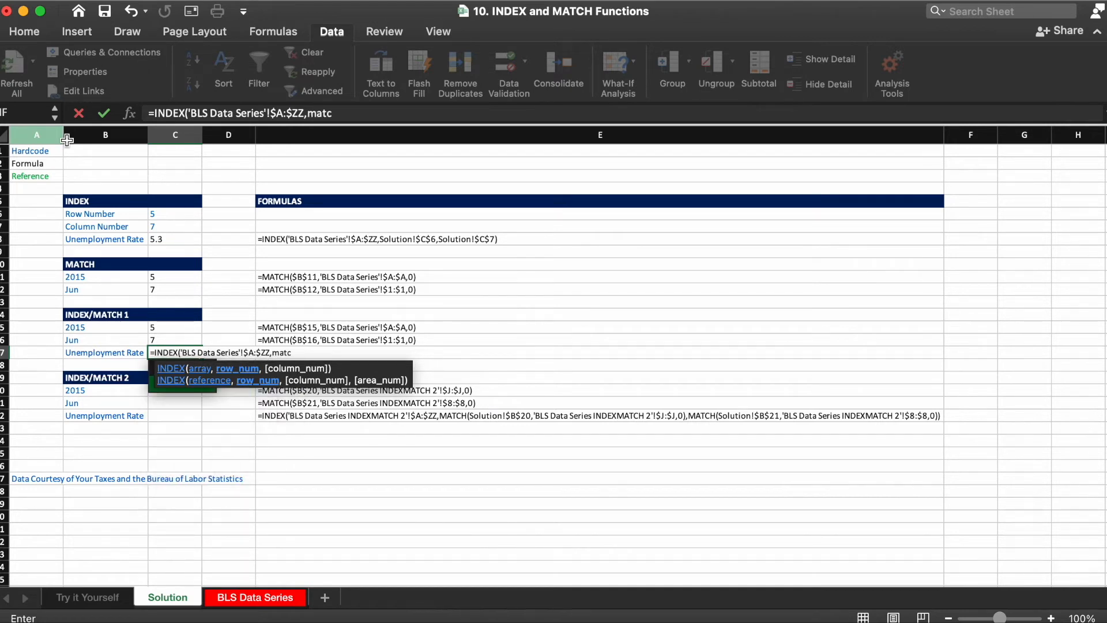
text(h()
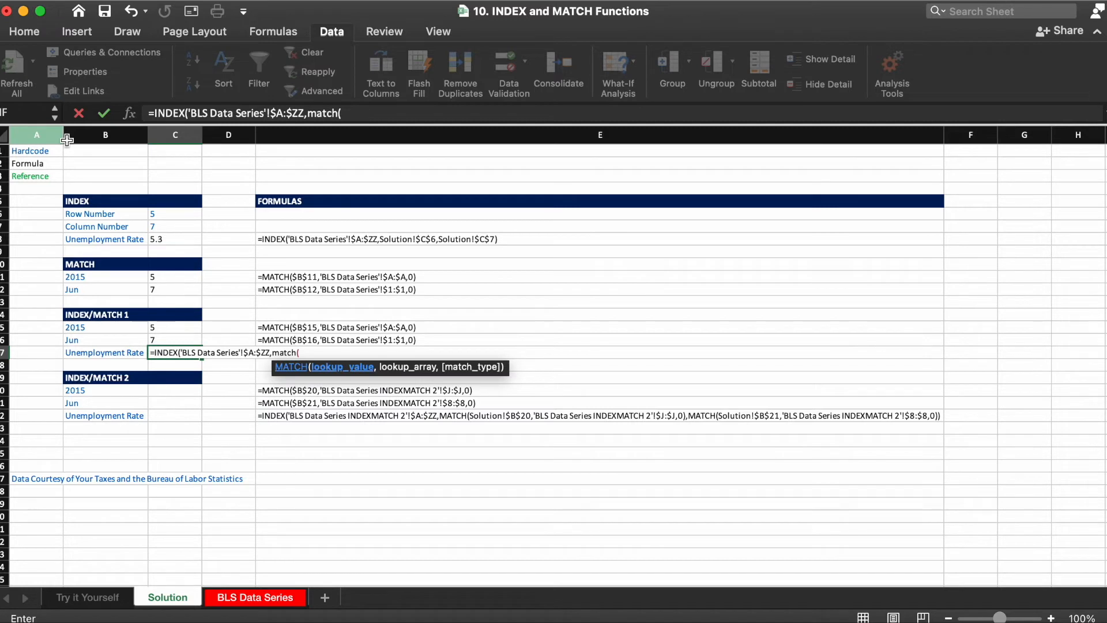
click(96, 327)
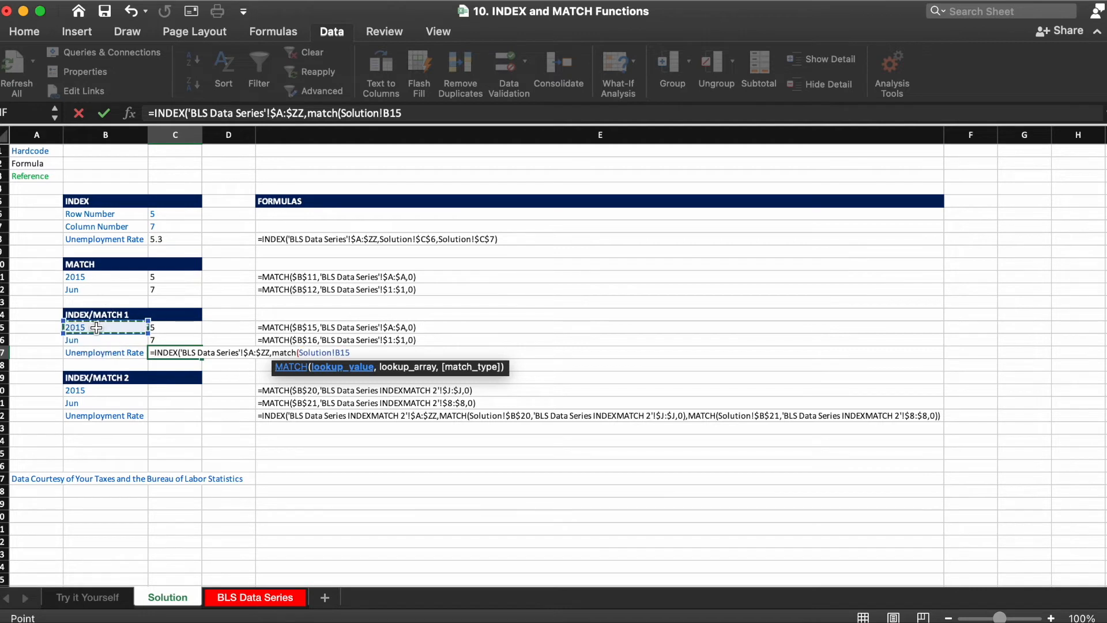
key(F4)
text(,)
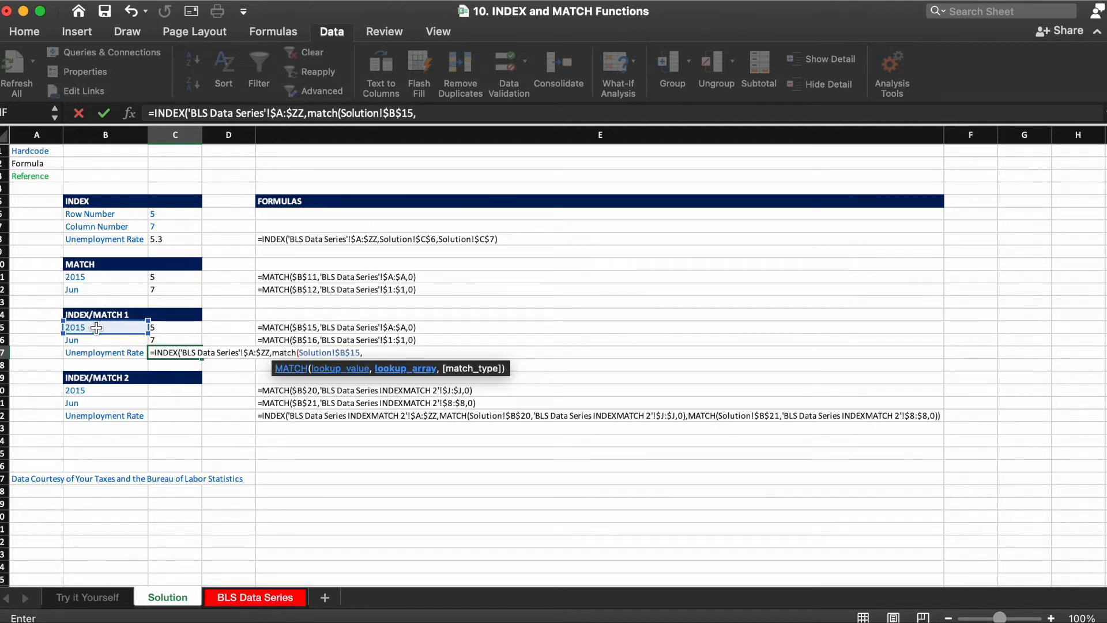
click(237, 598)
click(66, 136)
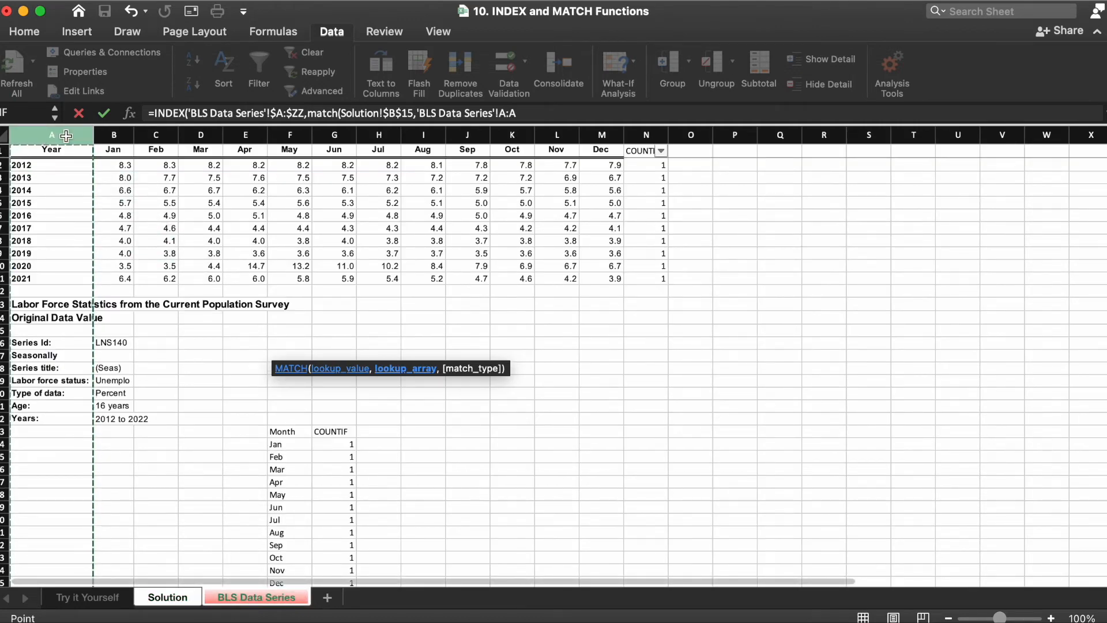
key(F4)
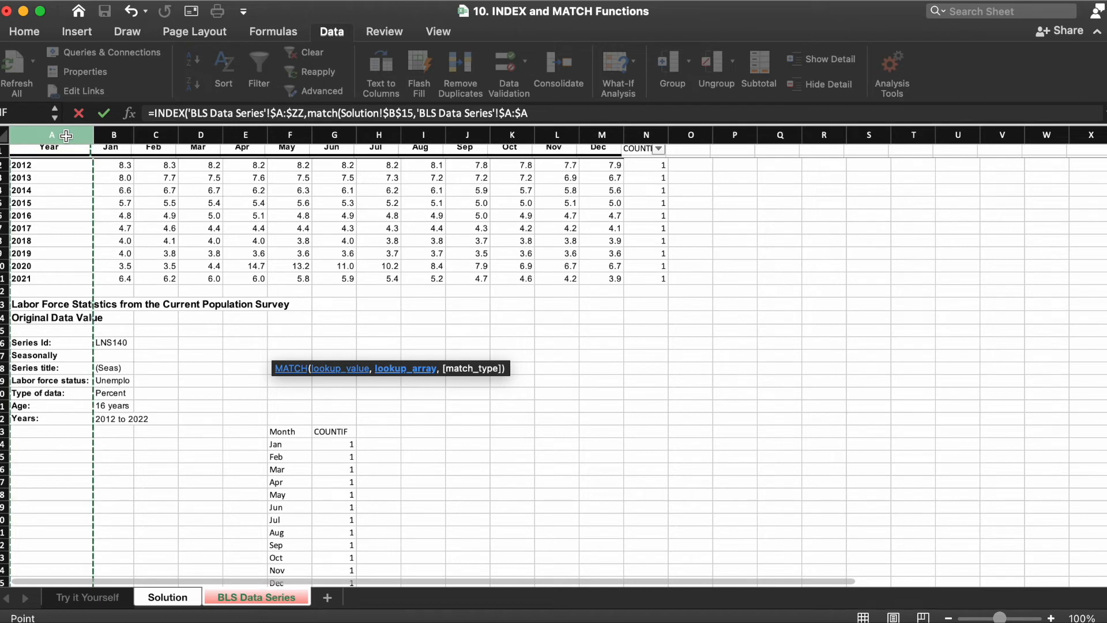
text(,0))
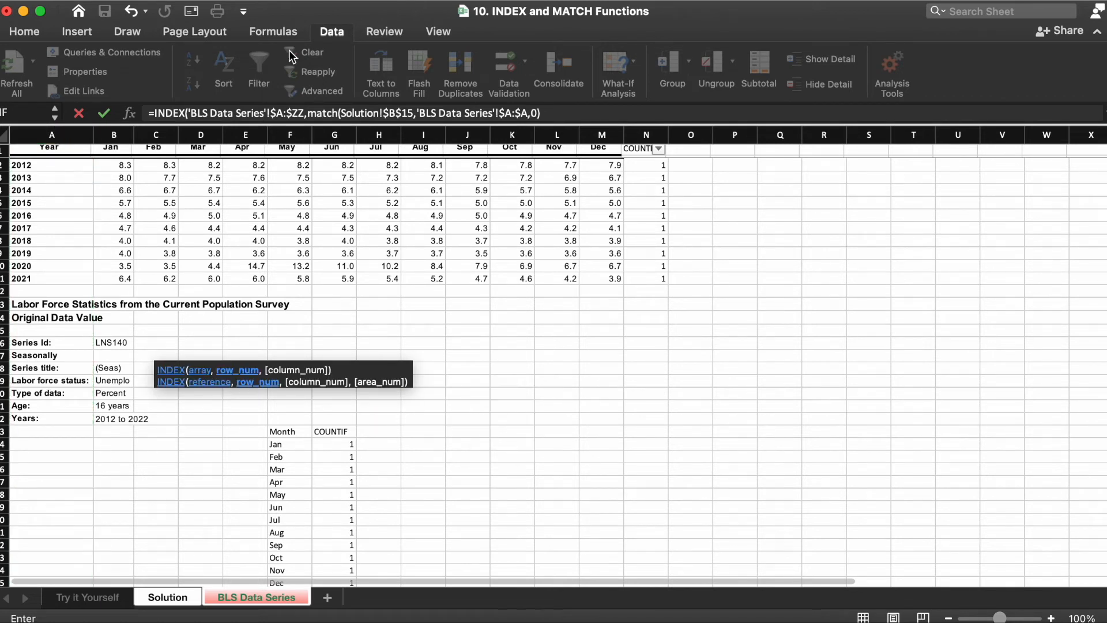
click(556, 112)
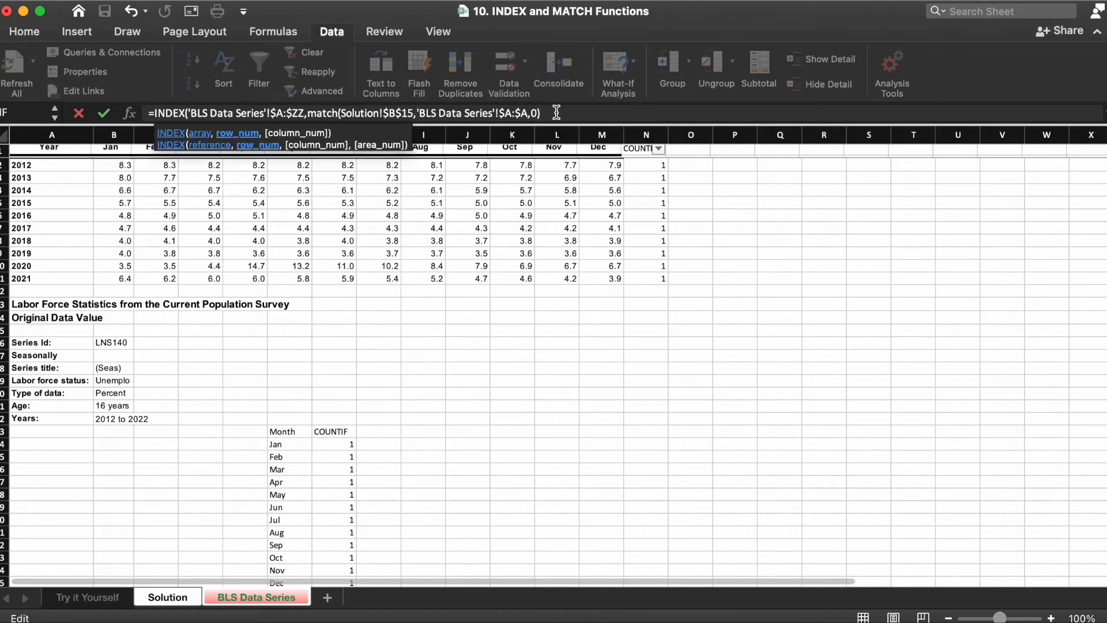
Step: Nest MATCH(Solution!$B$16,'BLS Data Series'!$1:$1,0) as the column number and complete the INDEX formula
text(,matc)
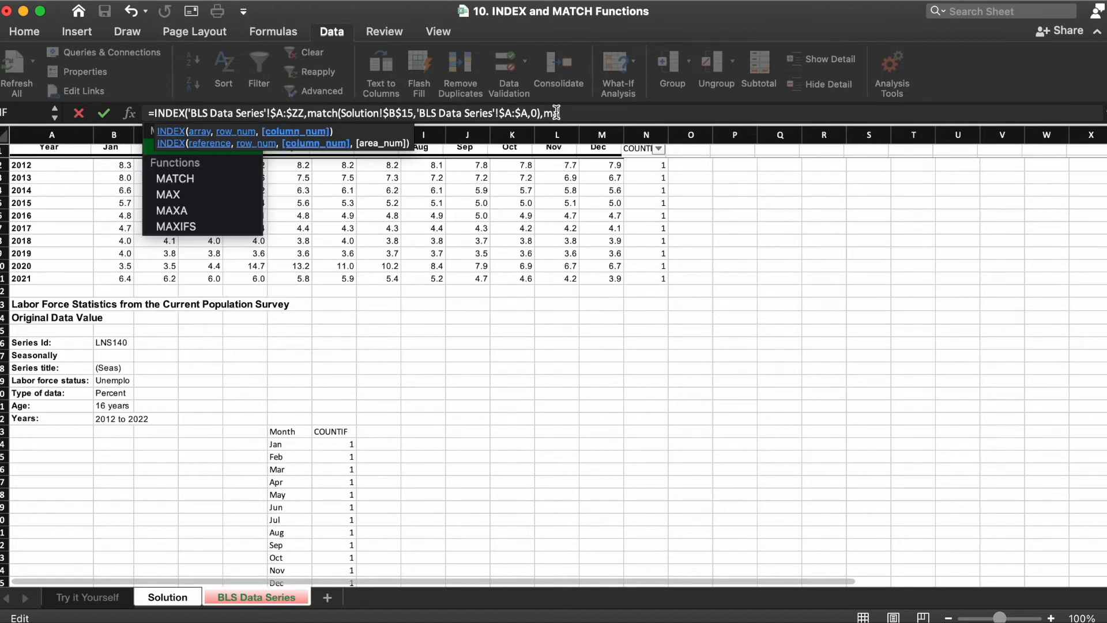
key(Tab)
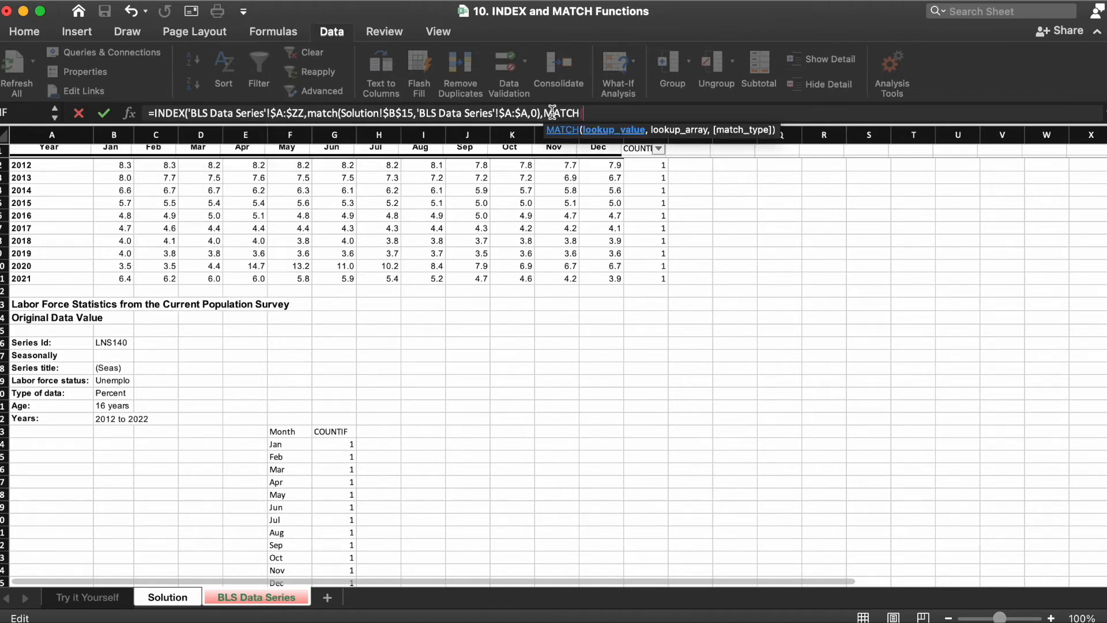
click(168, 600)
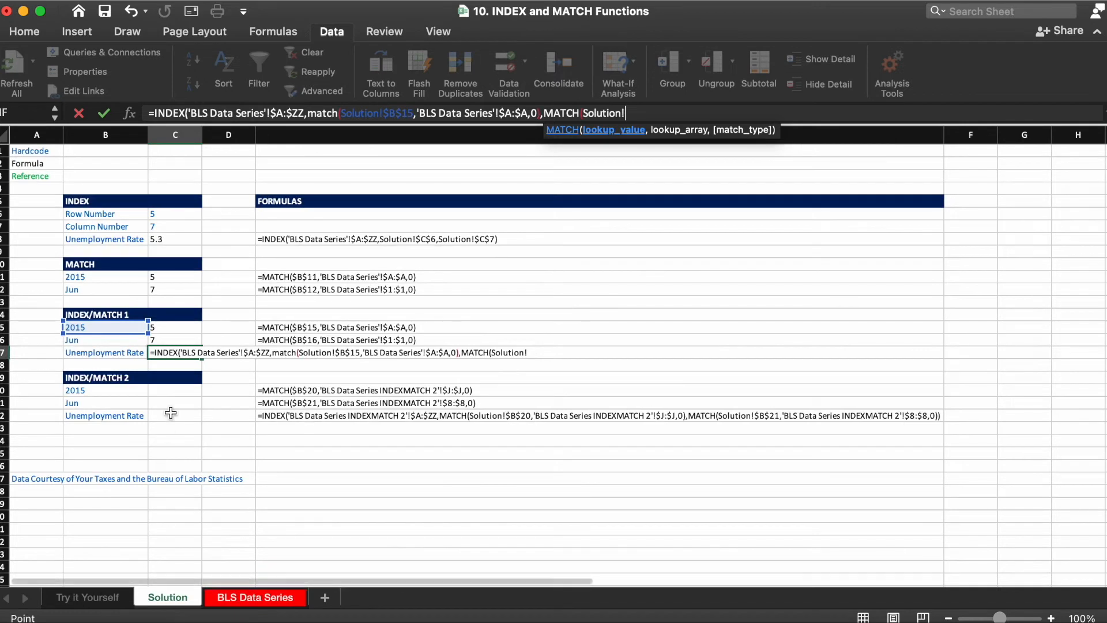
click(104, 341)
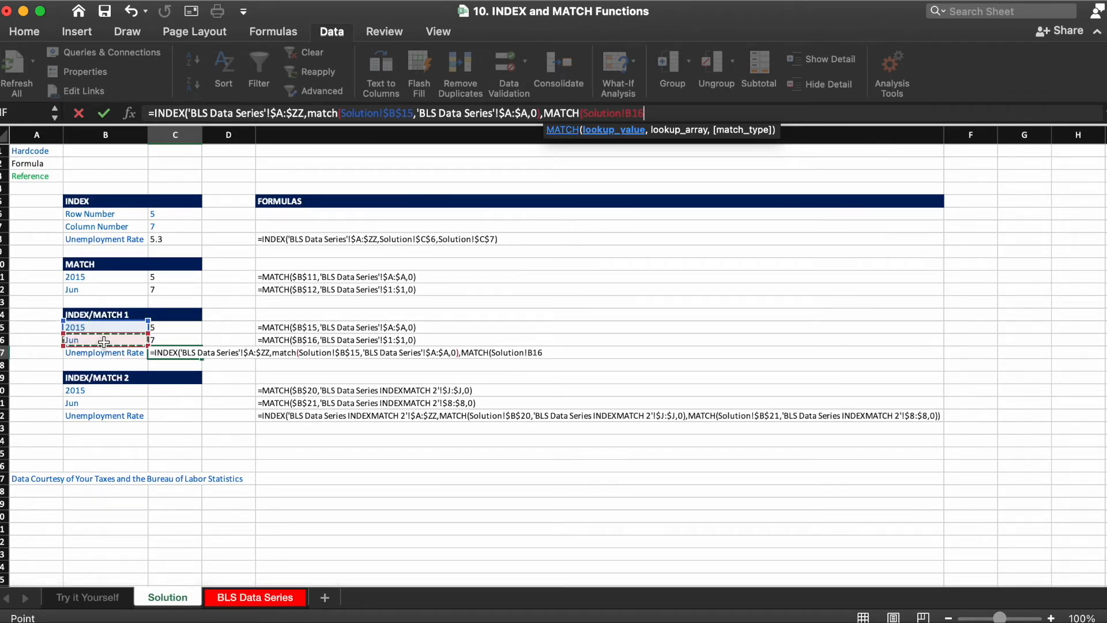
key(F4)
text(,)
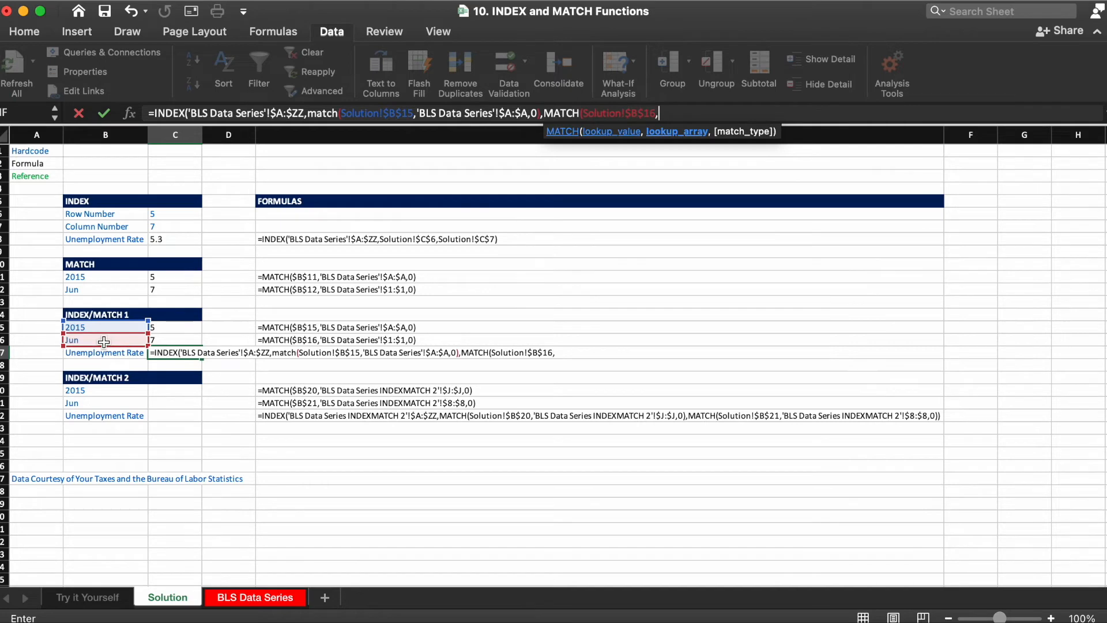
click(255, 597)
click(4, 150)
key(F4)
text(,0)
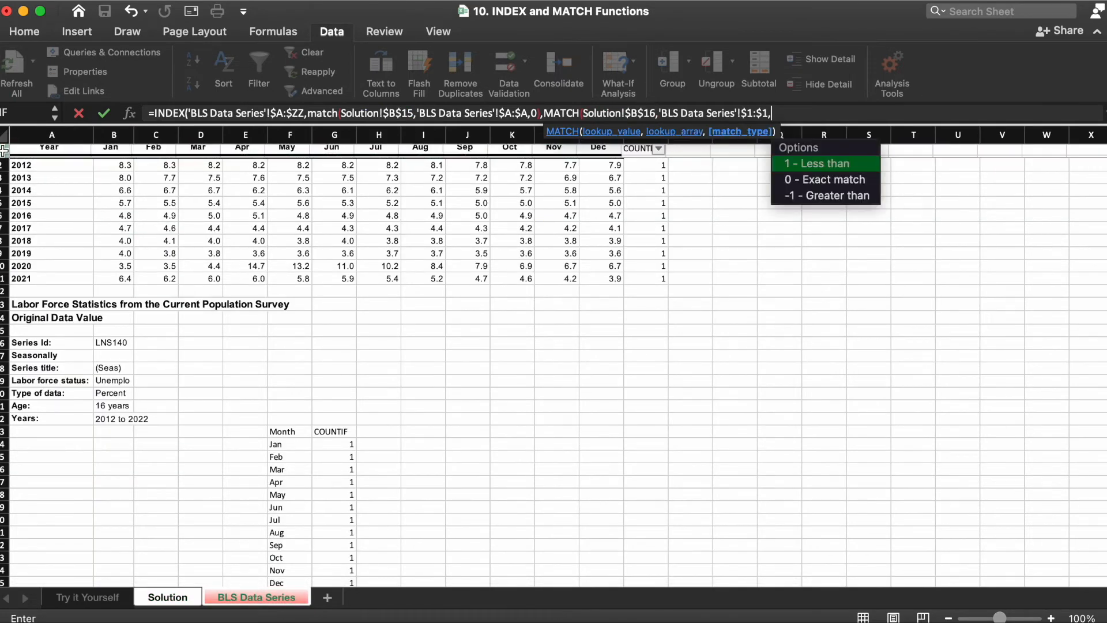
text())
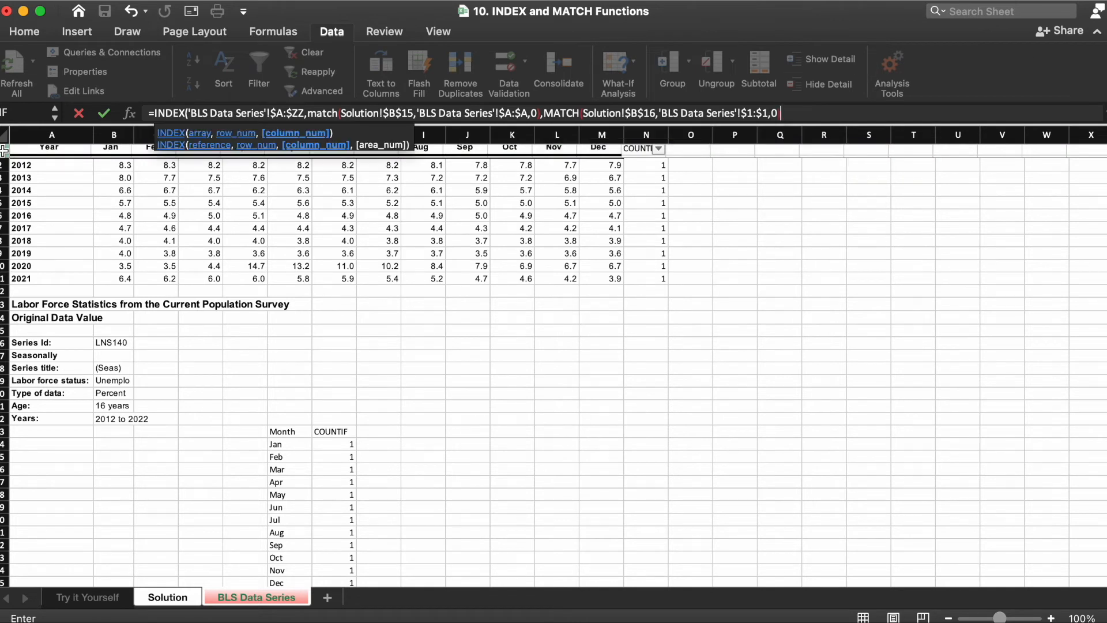
text())
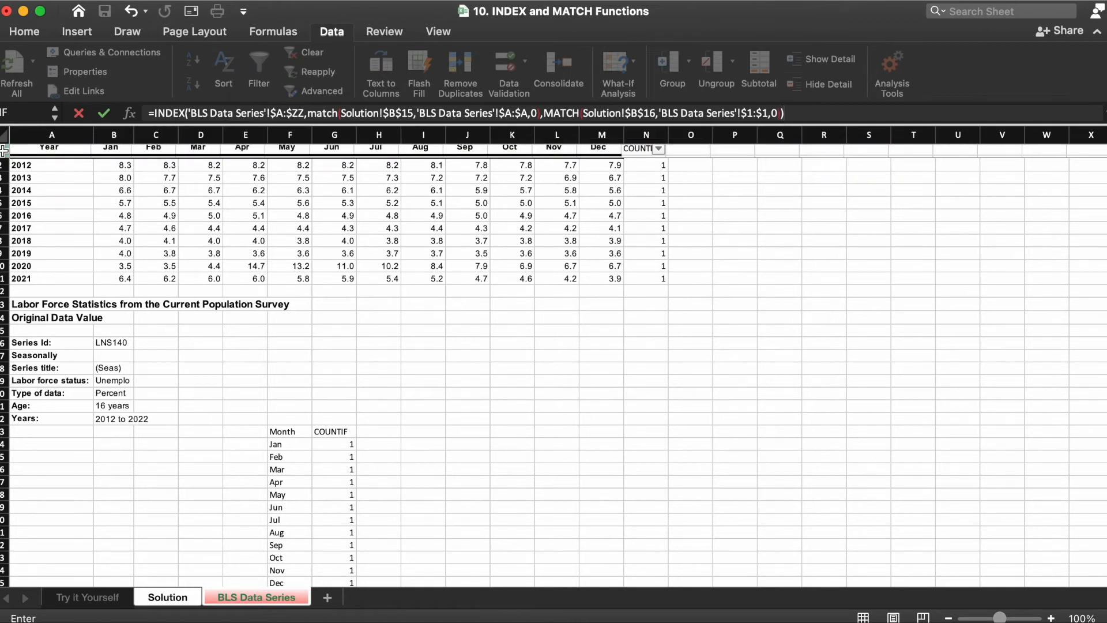
key(Return)
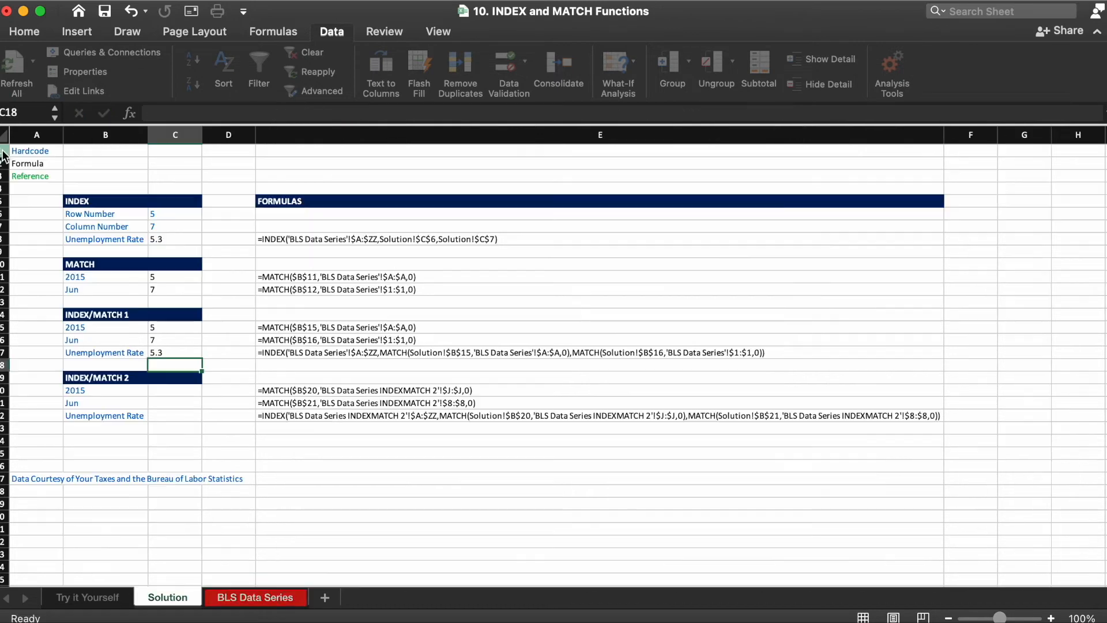
Step: Open the C17 formula and examine its two nested MATCH arguments
key(Up)
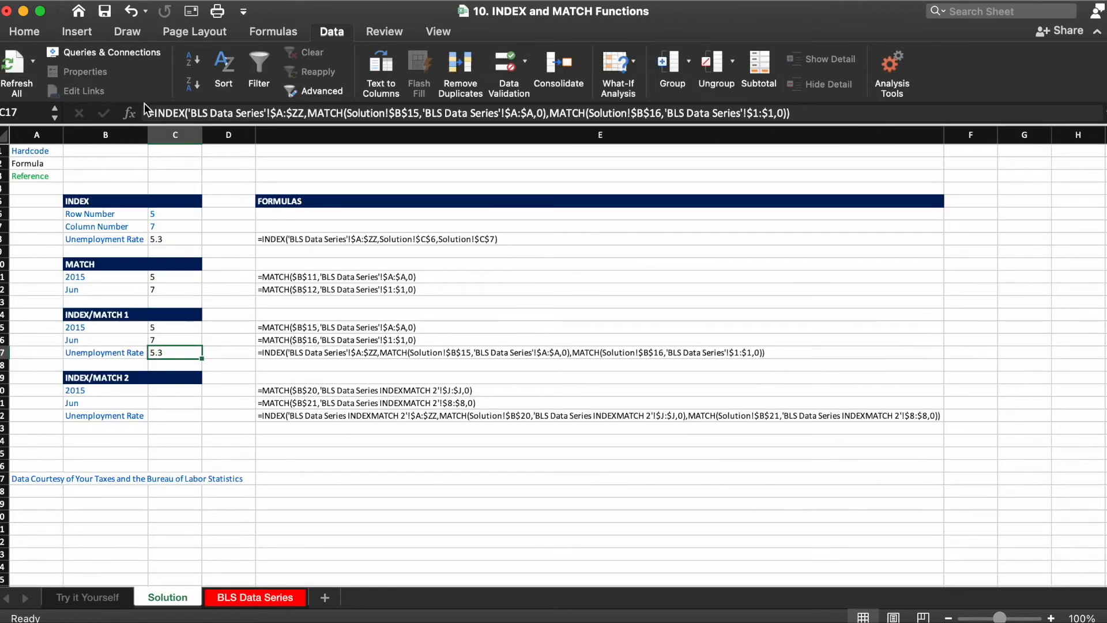
click(201, 111)
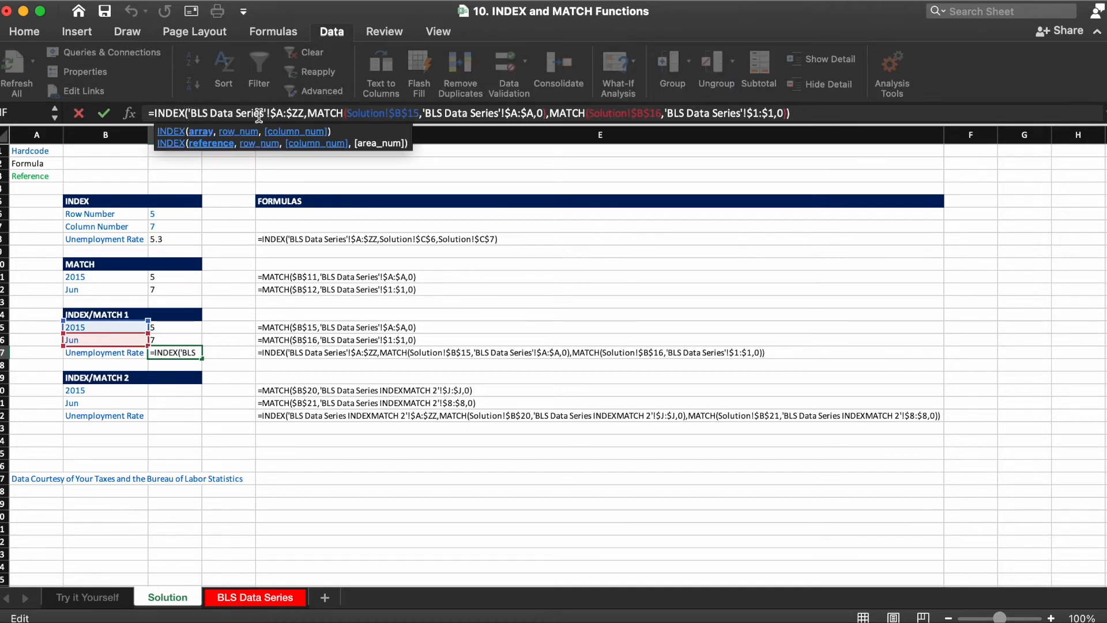
drag(308, 112, 547, 114)
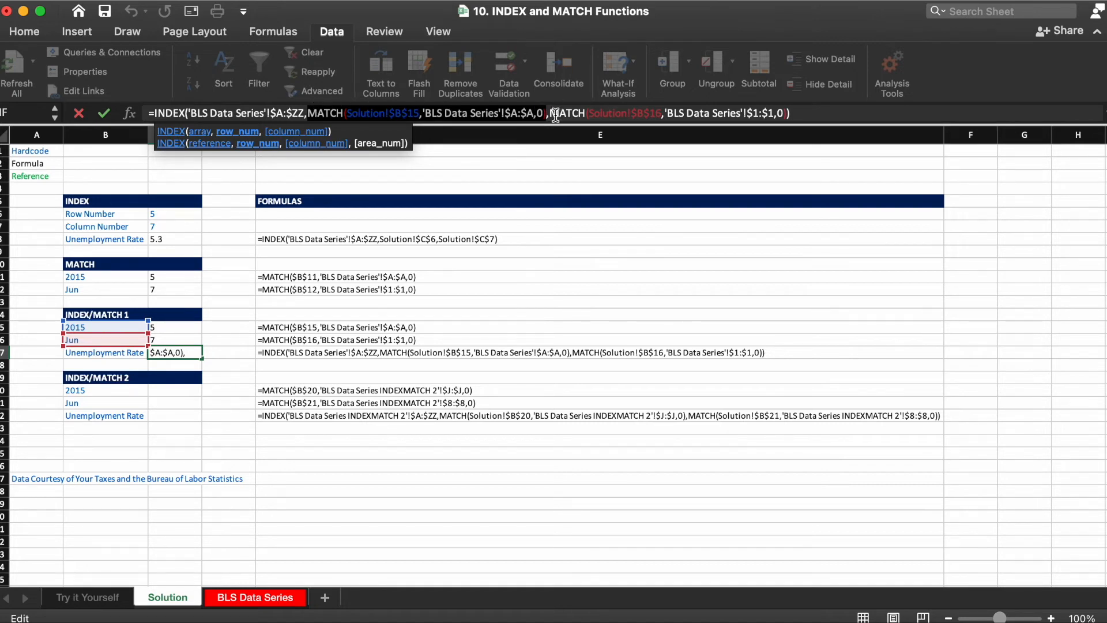
drag(549, 113, 780, 115)
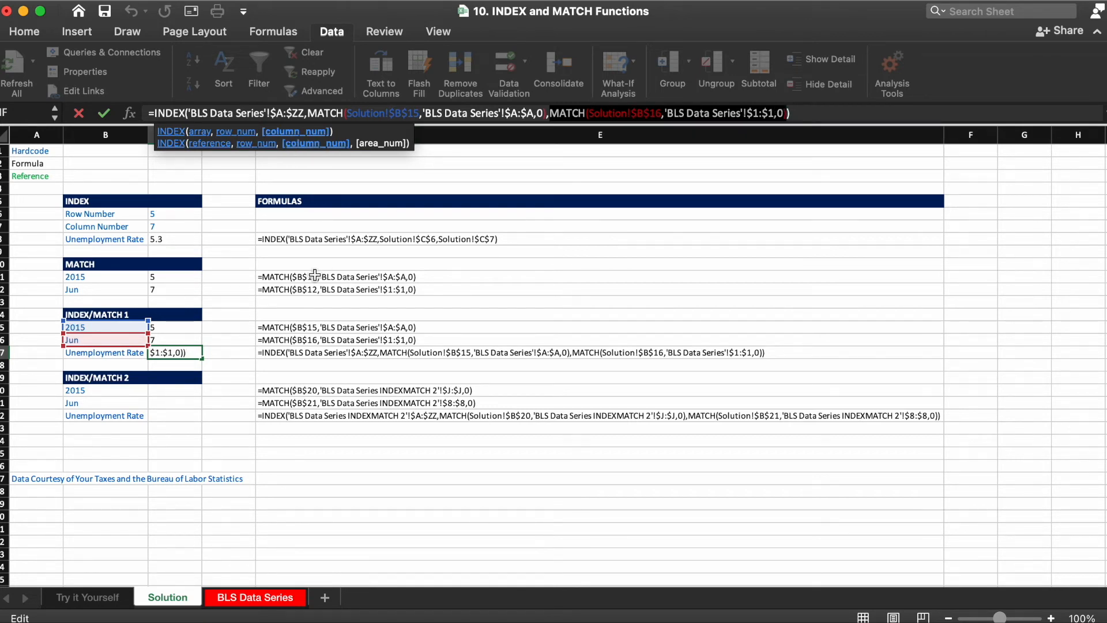
key(ctrl+Return)
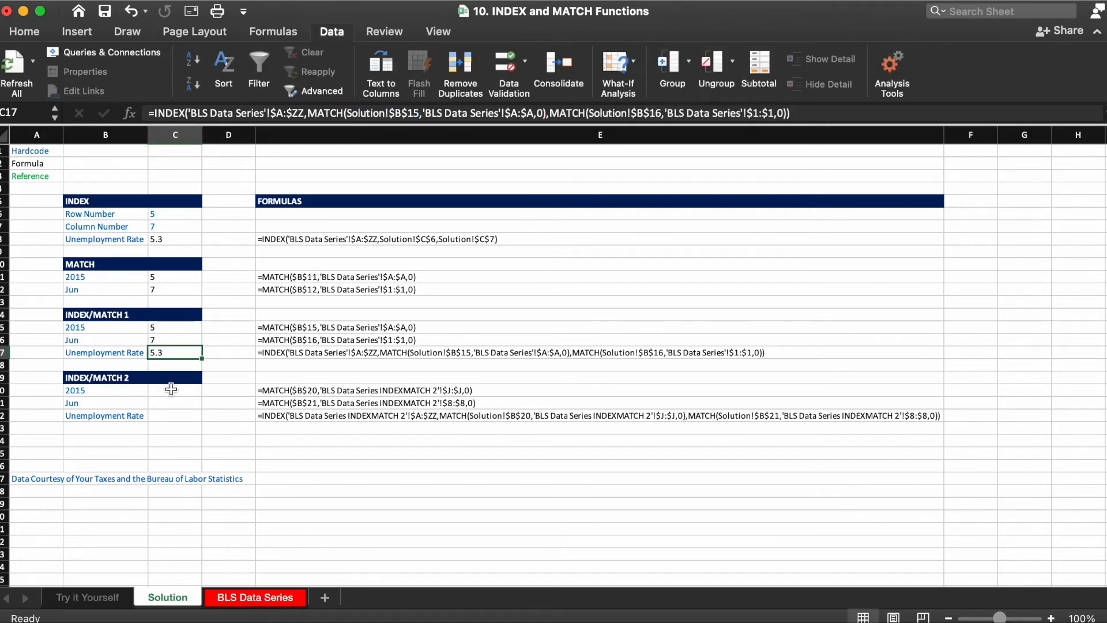
Step: Create a copy of the BLS Data Series sheet, placing it at the end of the workbook
click(171, 389)
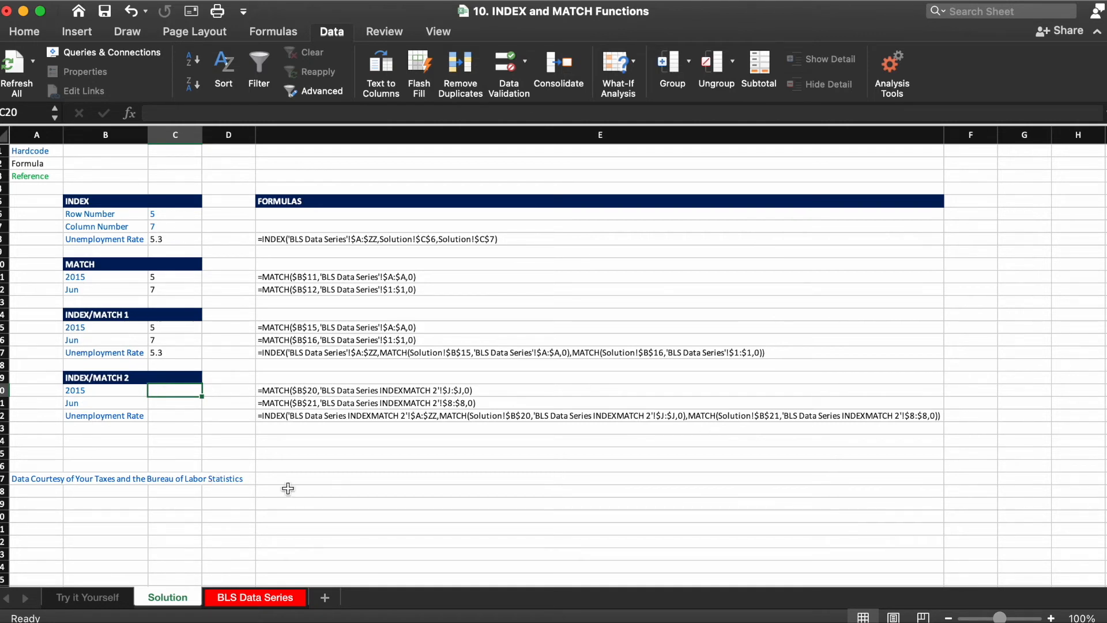
click(248, 600)
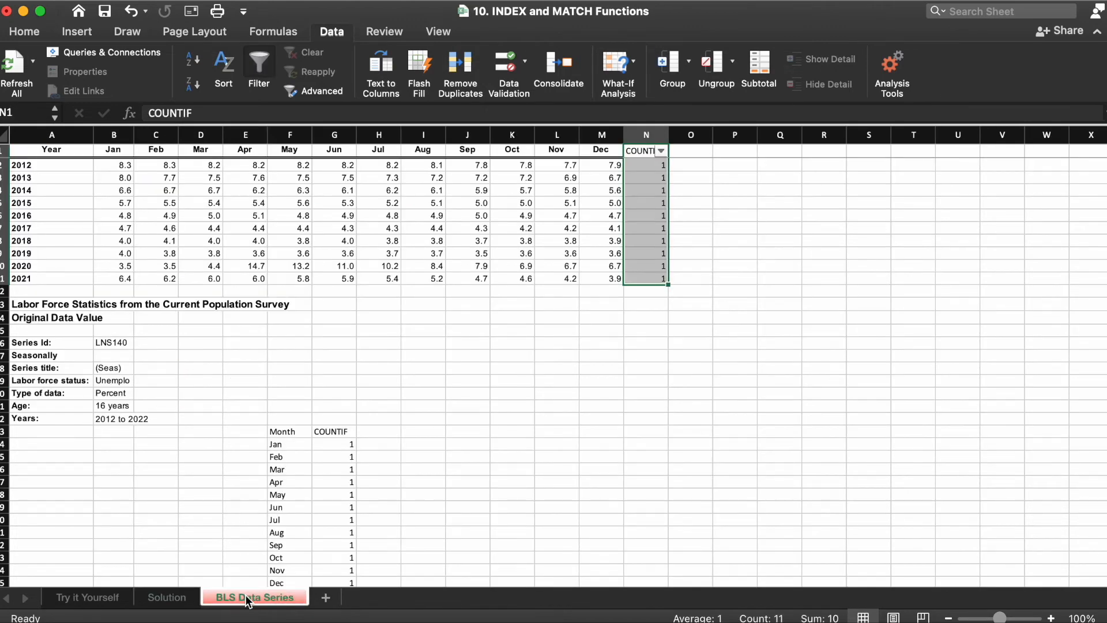
right_click(246, 596)
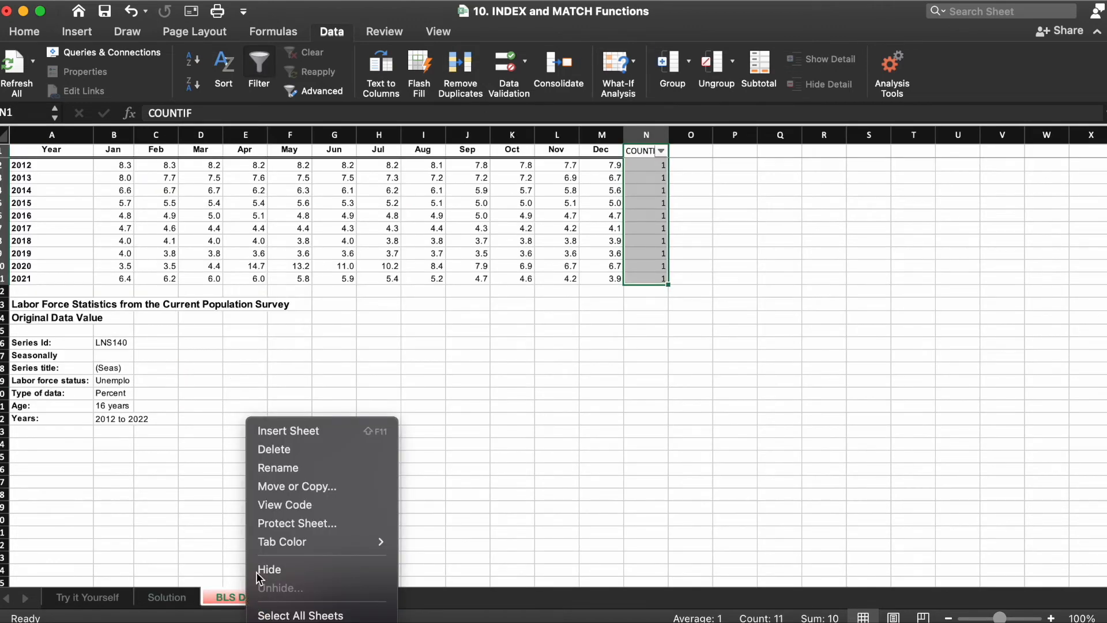
click(299, 488)
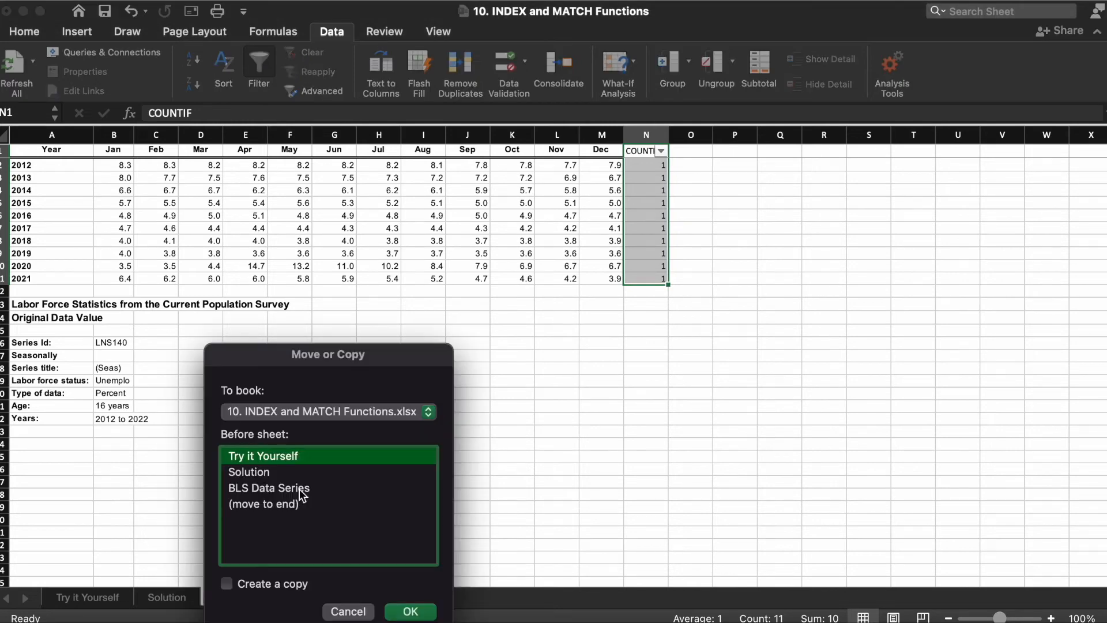
click(250, 583)
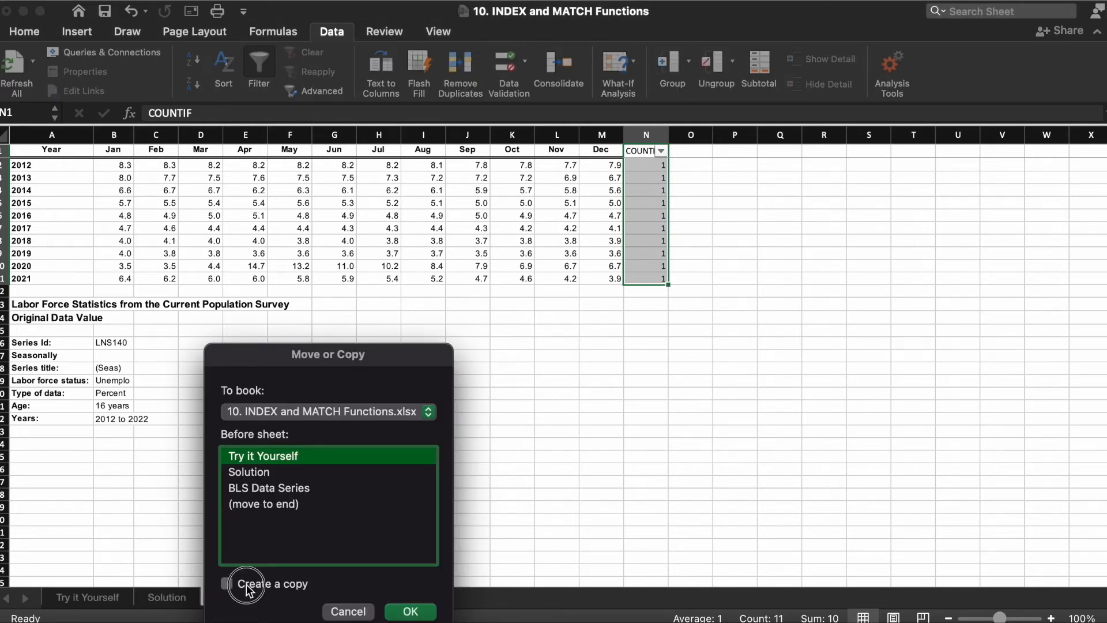
click(275, 505)
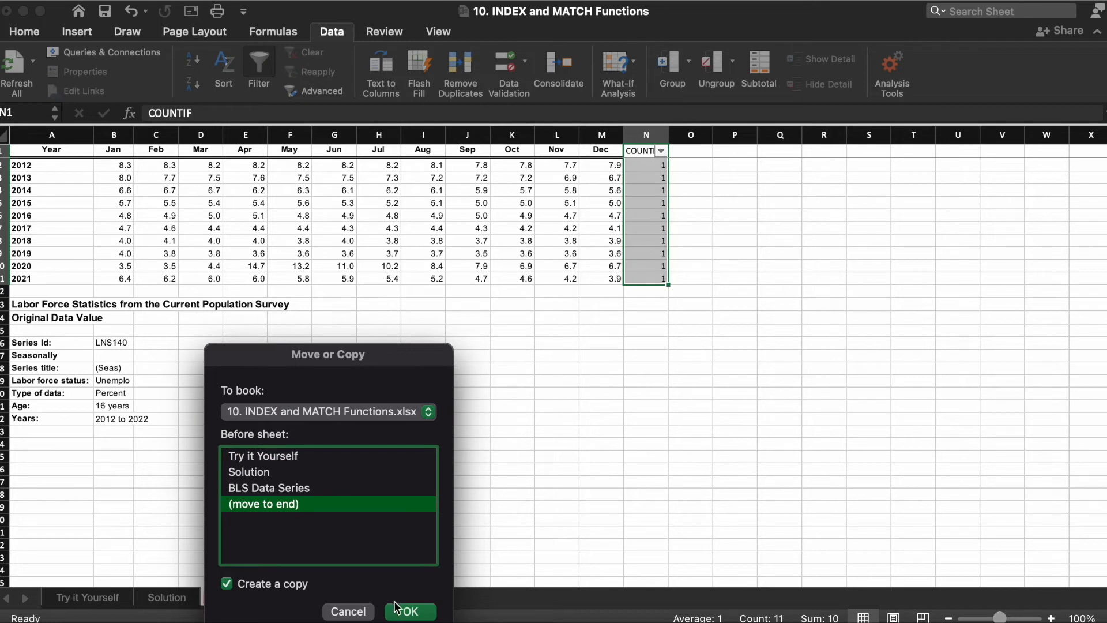
click(405, 614)
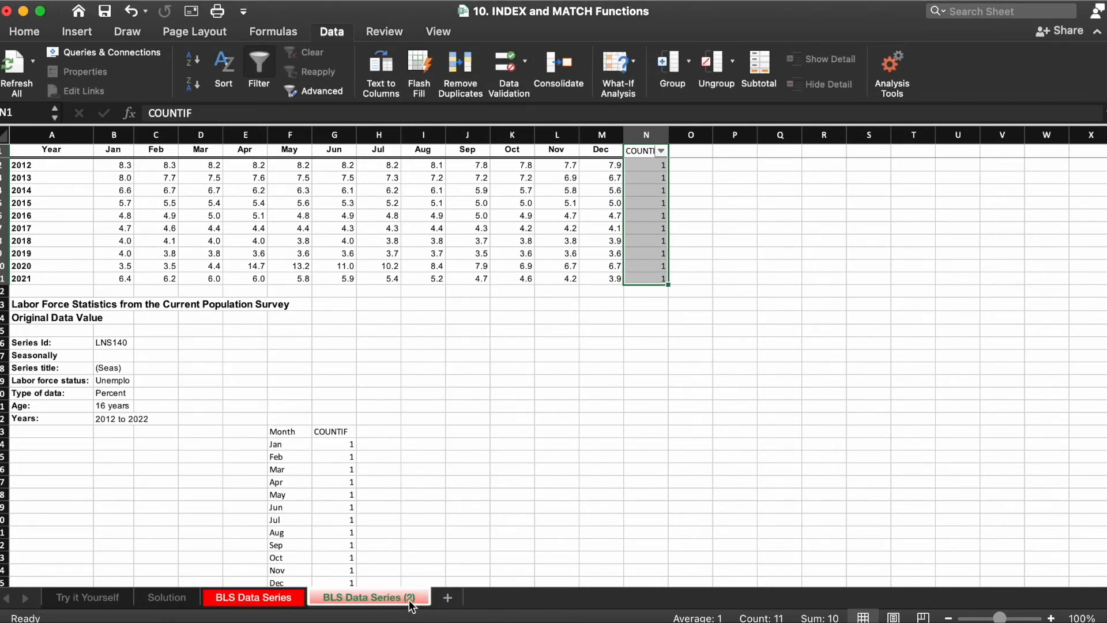
Step: Rename the copied sheet to BLS Data Series INDEXMATCH 2
double_click(405, 598)
key(Right)
key(BackSpace)
key(BackSpace)
key(BackSpace)
text(INDEXMATC)
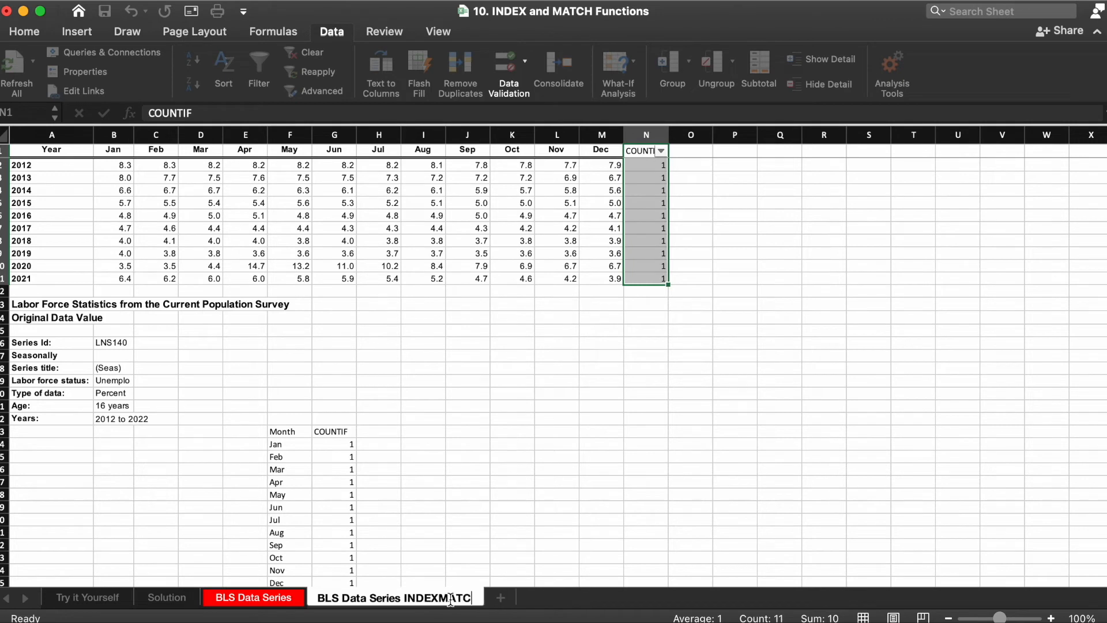
text(H 2)
key(Return)
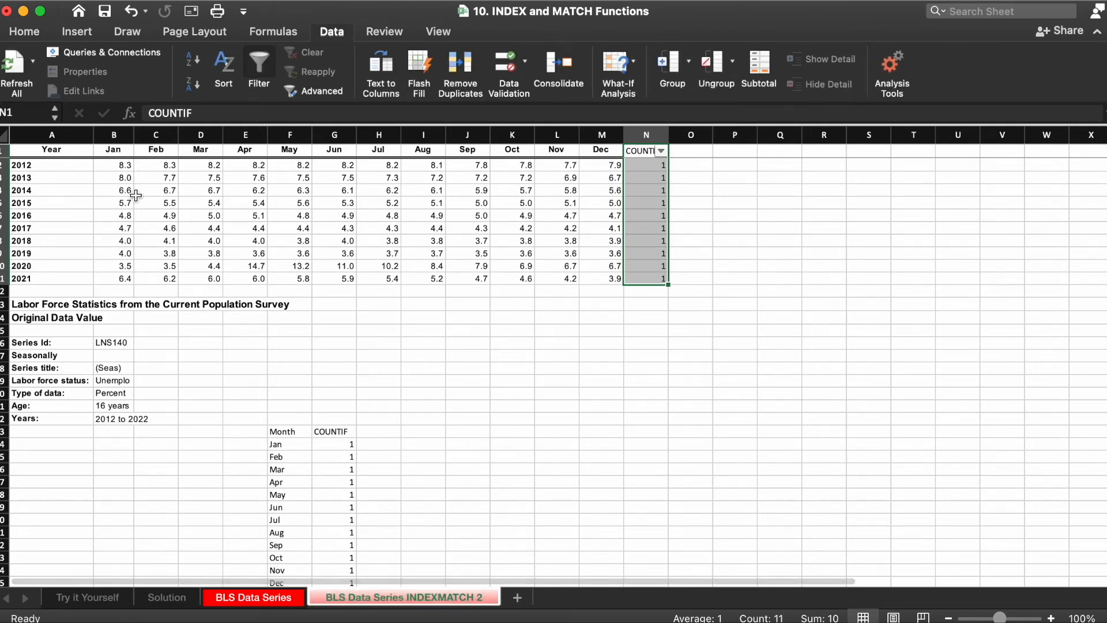
Step: Move the Year header row on the copied sheet so it sits between the 2017 and 2018 rows
click(6, 150)
right_click(7, 152)
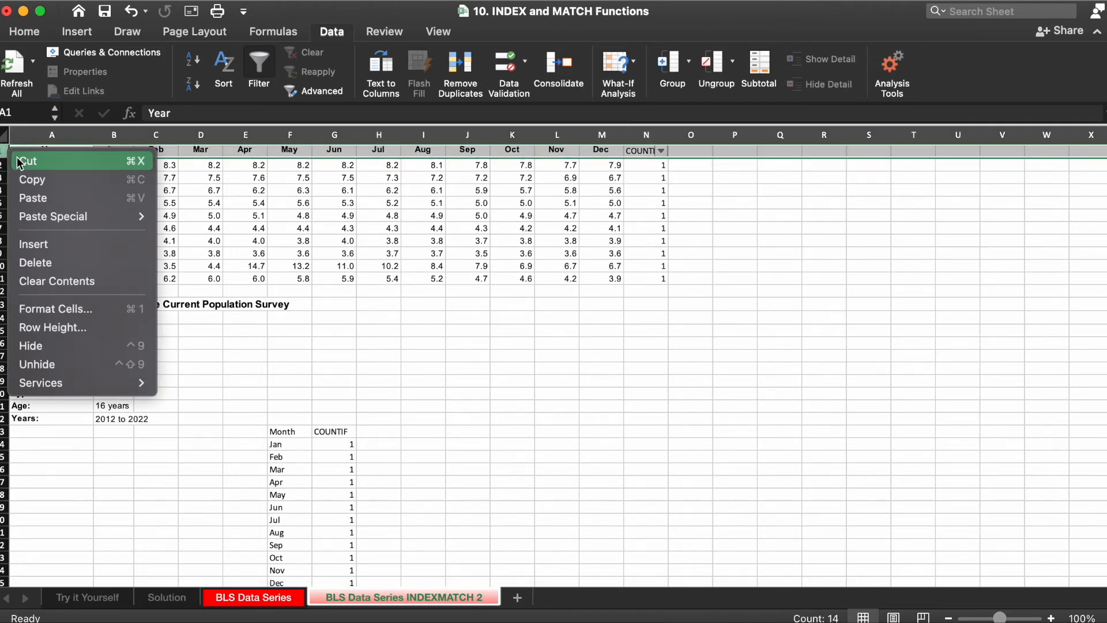
click(20, 162)
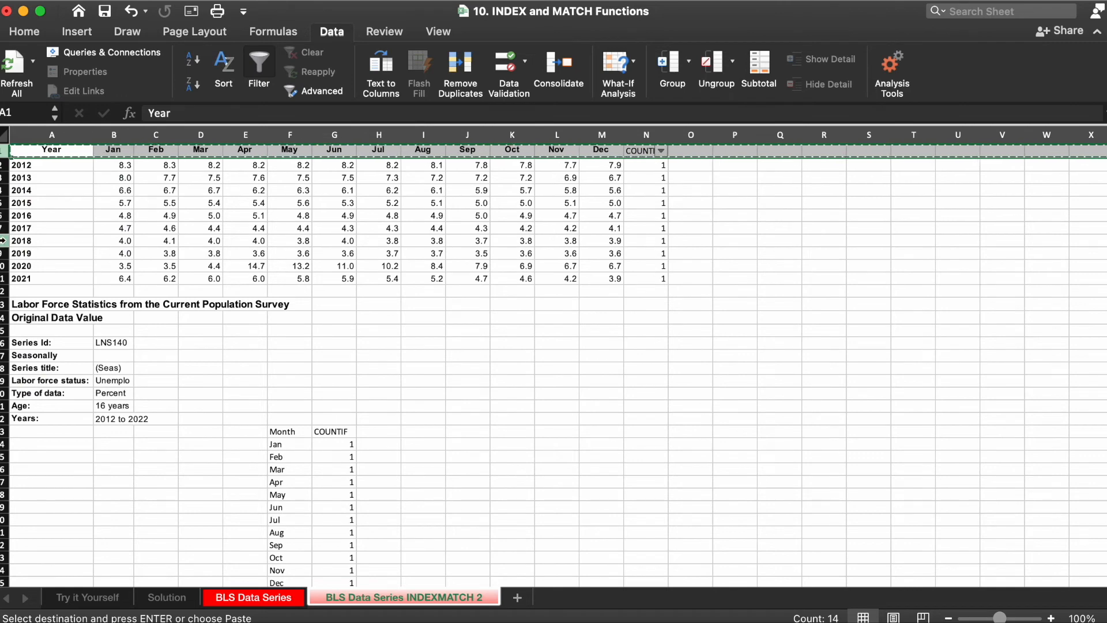
right_click(3, 241)
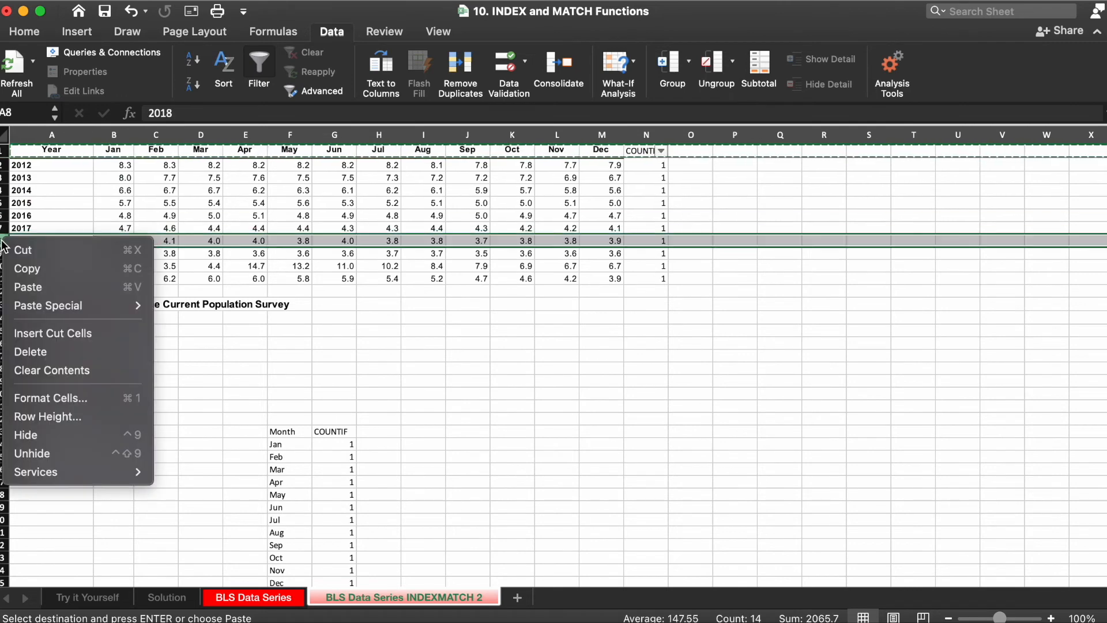
click(42, 334)
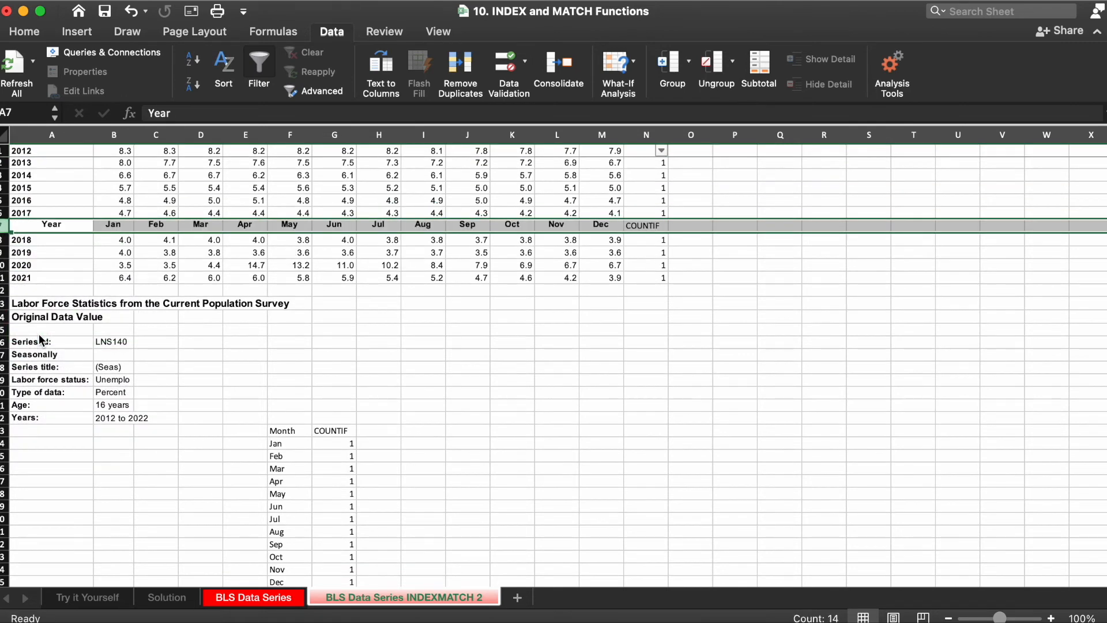
Step: Move the Year column on the copied sheet so it sits between the Aug and Sep columns
right_click(46, 137)
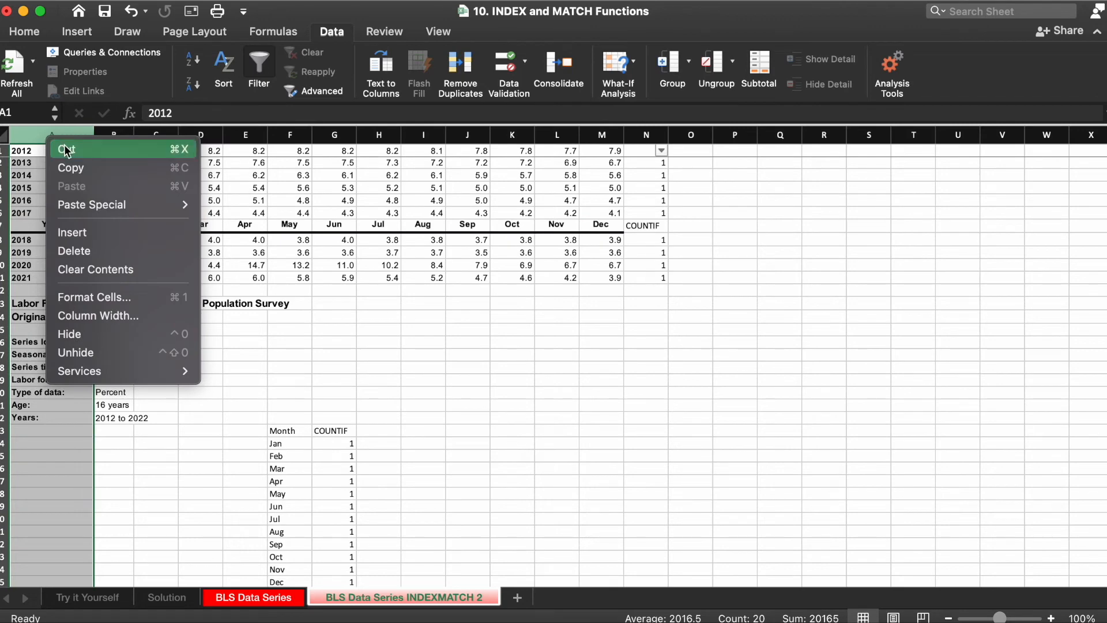
click(64, 149)
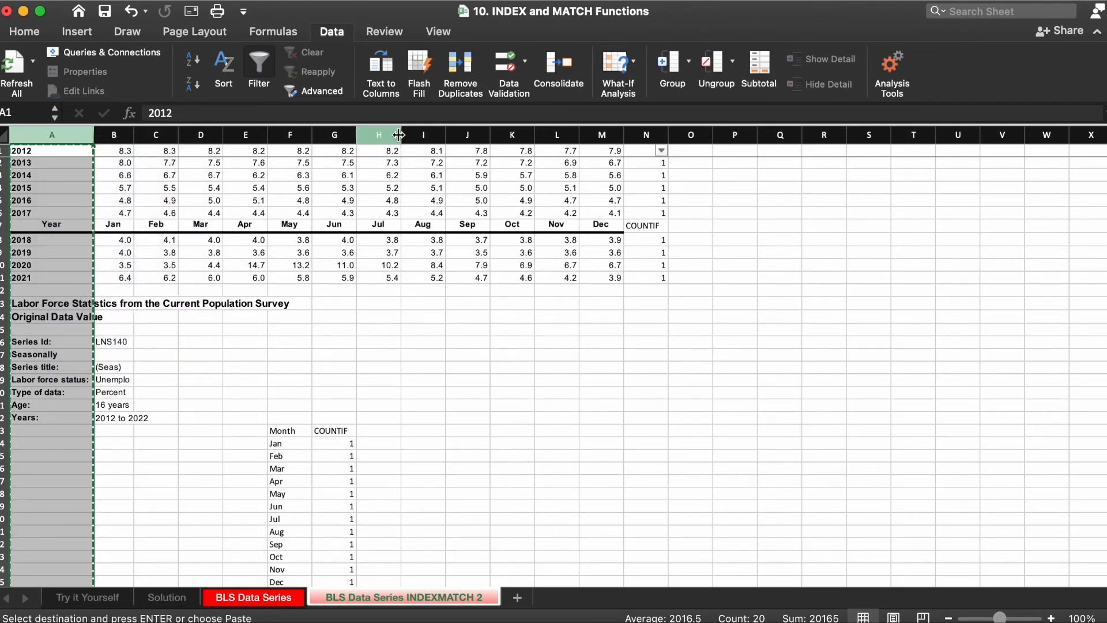
right_click(455, 134)
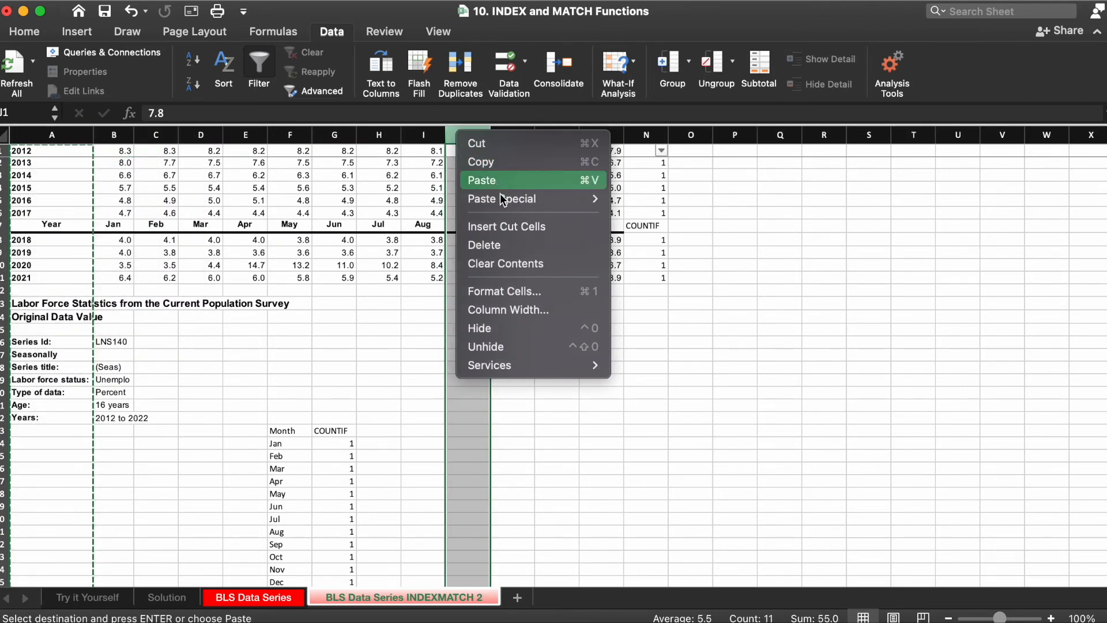
click(503, 227)
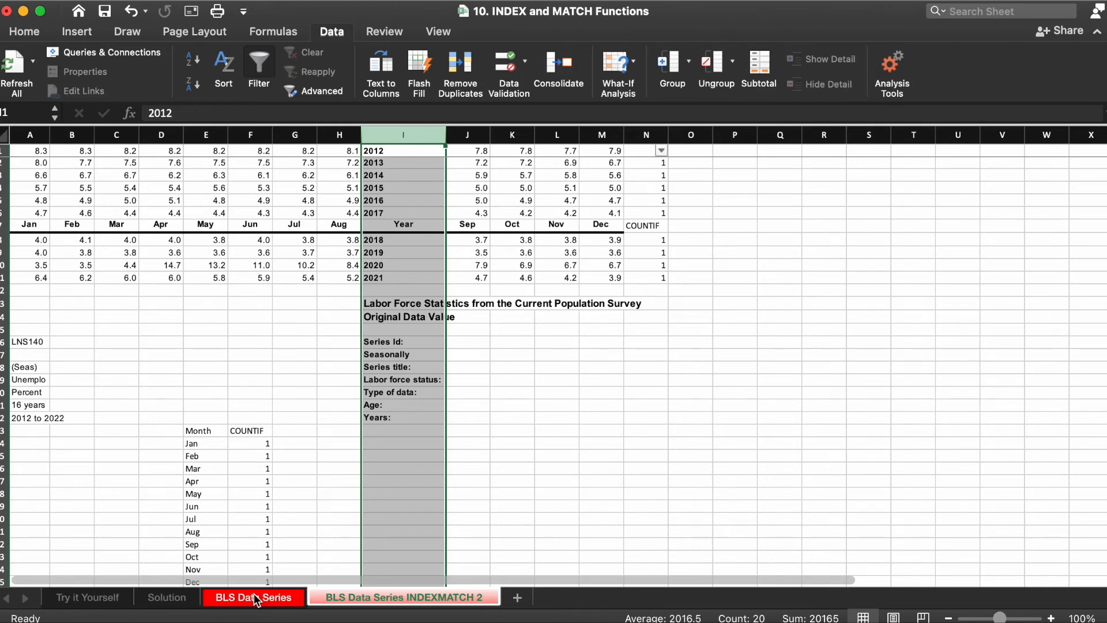
Step: On the Solution sheet, enter =MATCH($B$20,'BLS Data Series INDEXMATCH 2'!$I:$I,0) in C20
click(164, 598)
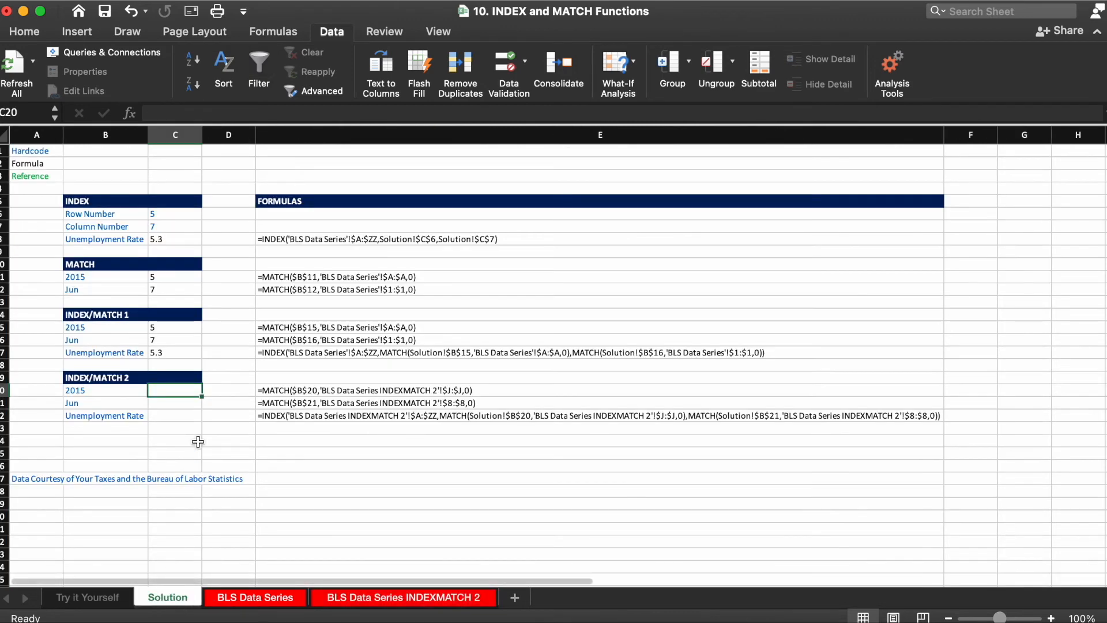
text(=mat)
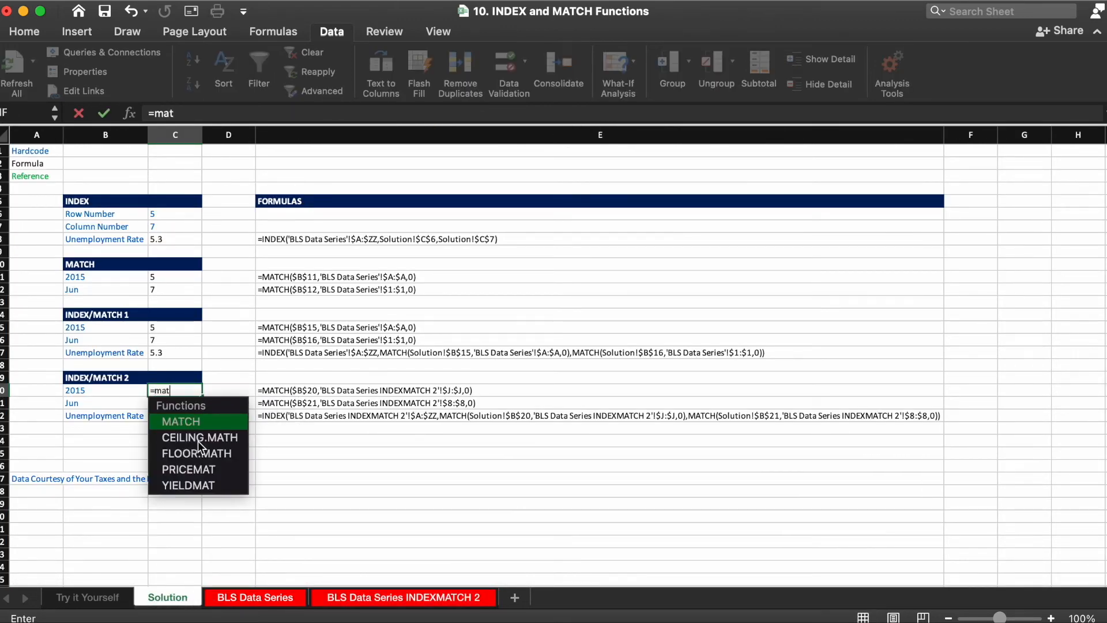
key(Tab)
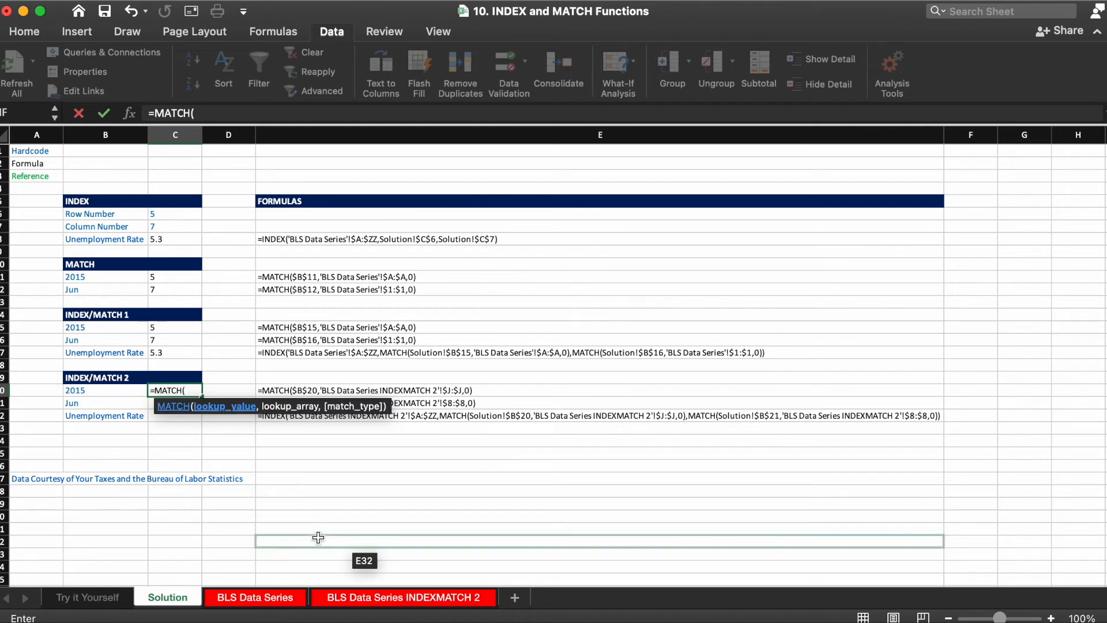
key(Left)
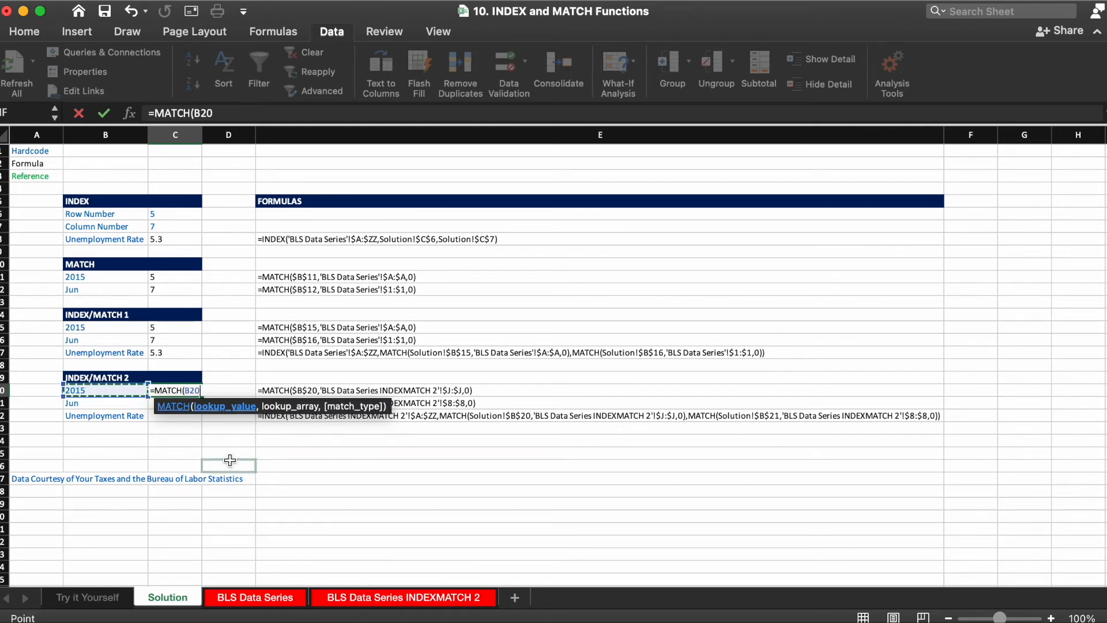
key(F4)
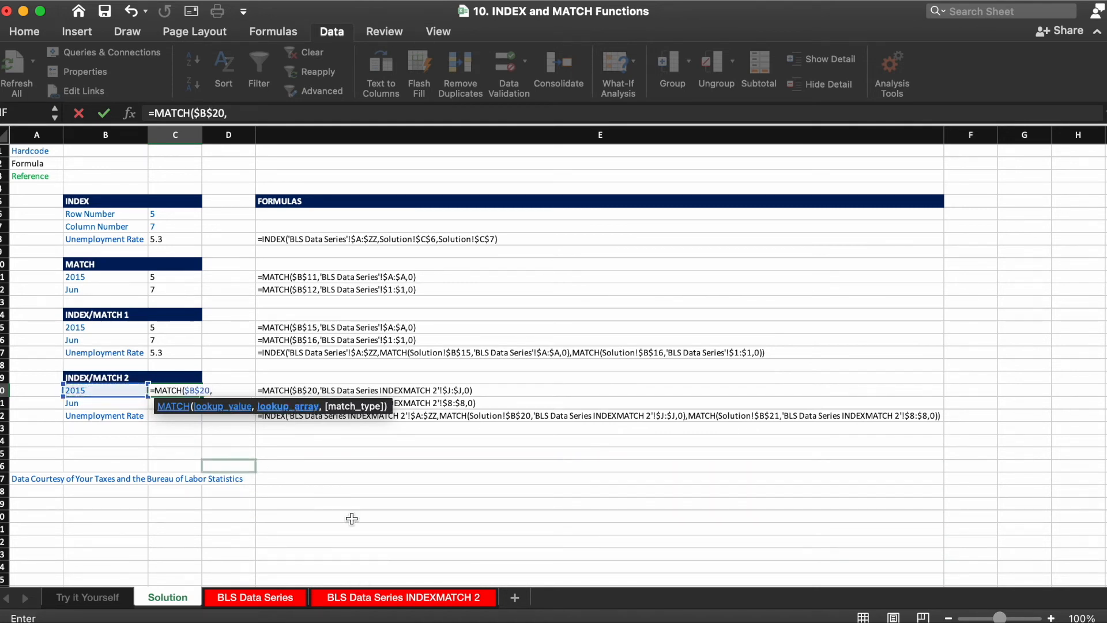
click(354, 597)
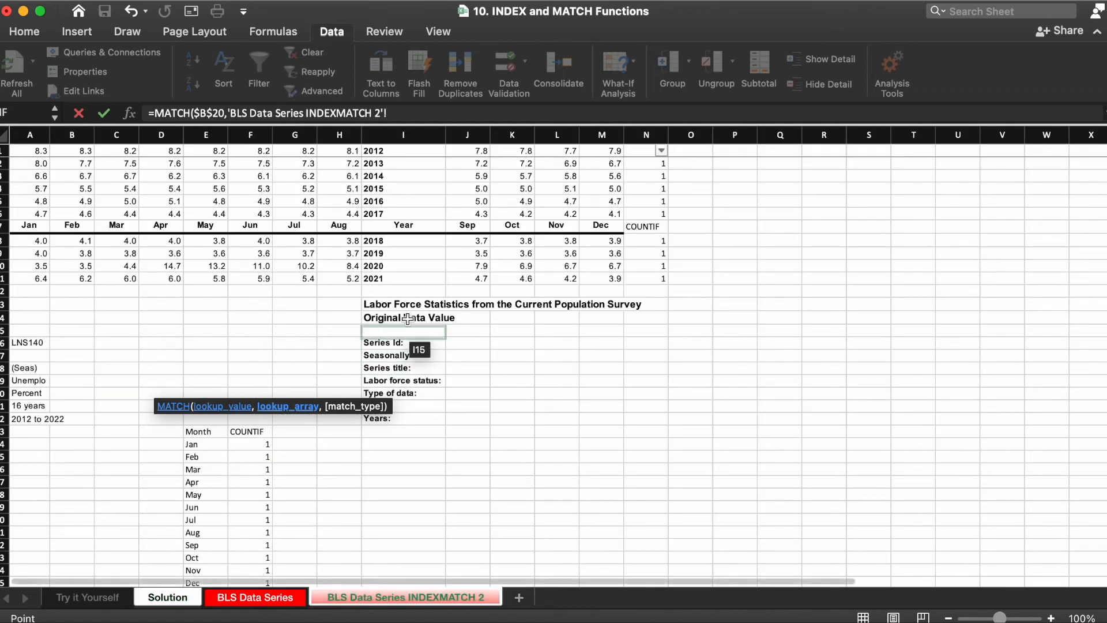
click(416, 131)
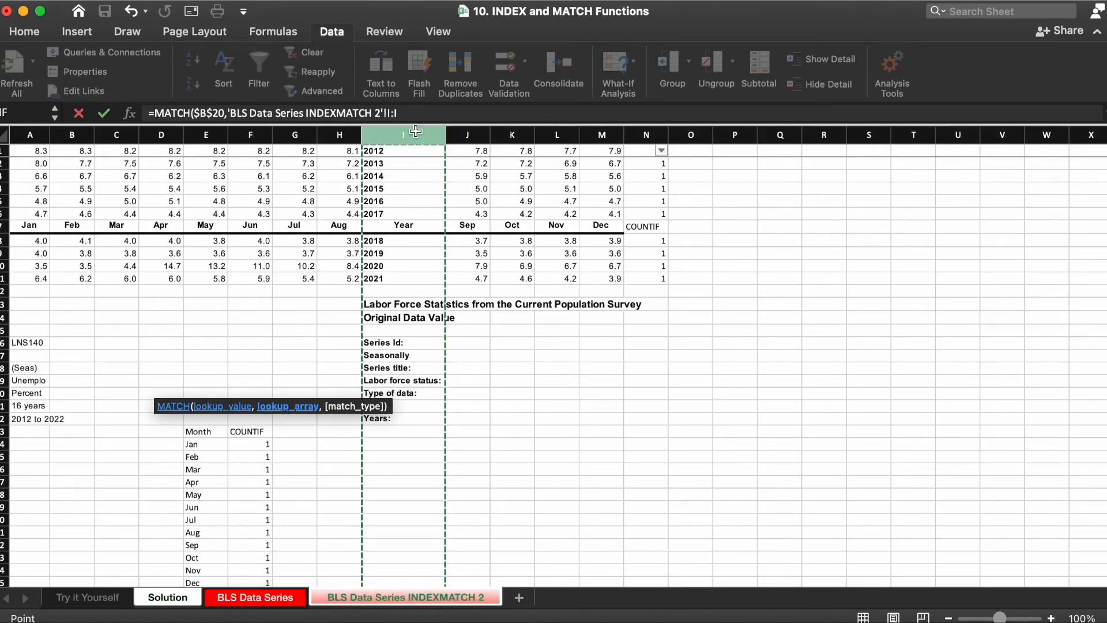
key(F4)
text(,0))
key(Return)
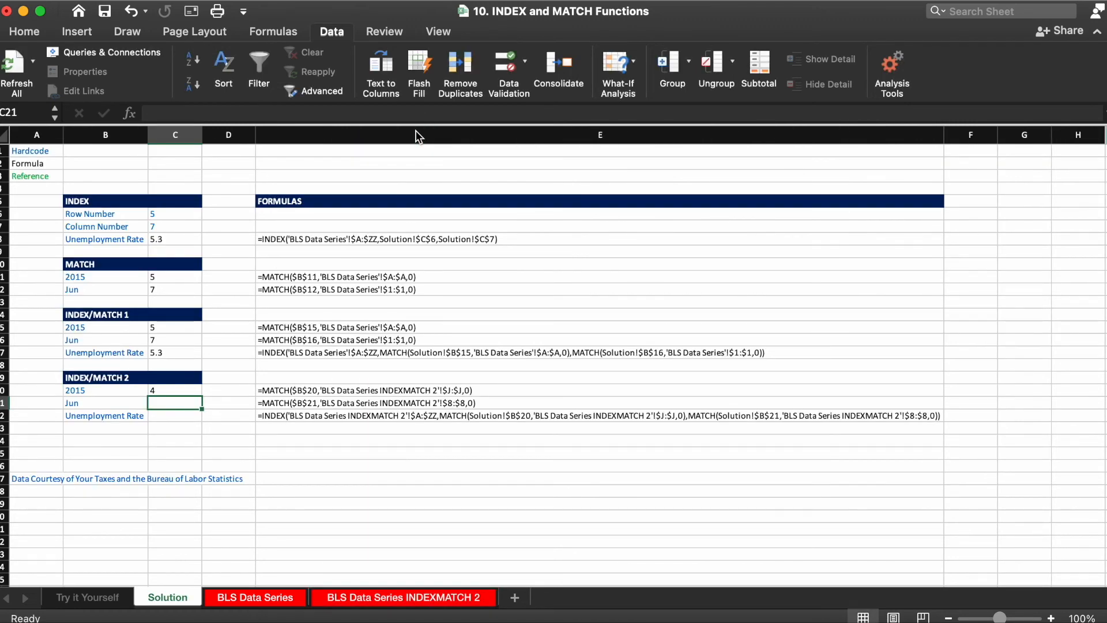
Step: Enter =MATCH($B$21,'BLS Data Series INDEXMATCH 2'!$7:$7,0) in C21
text(=matc)
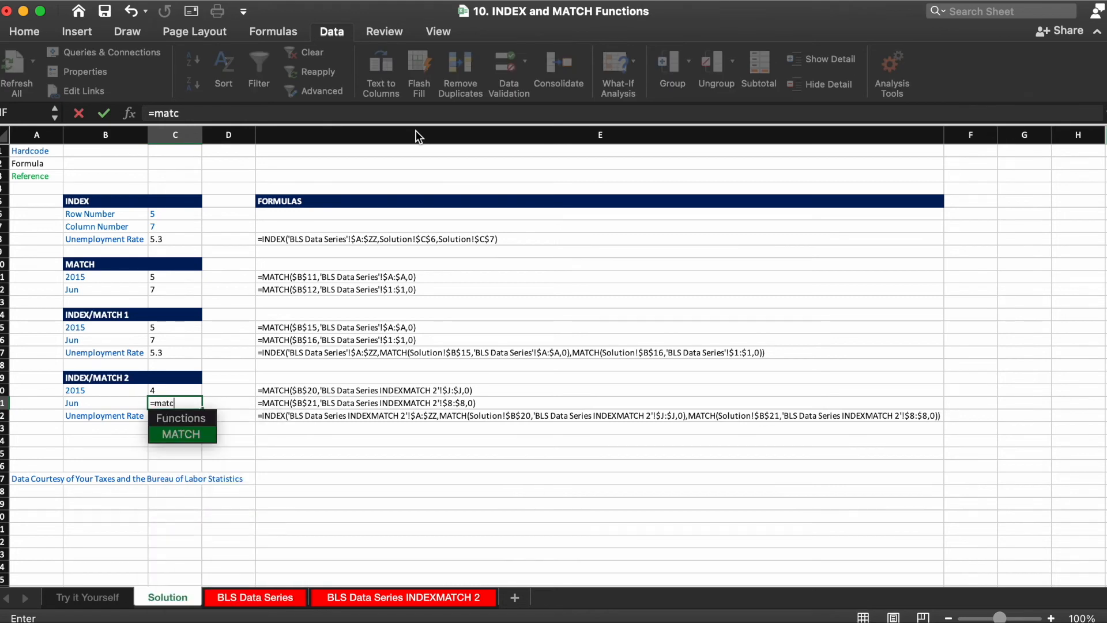
key(Tab)
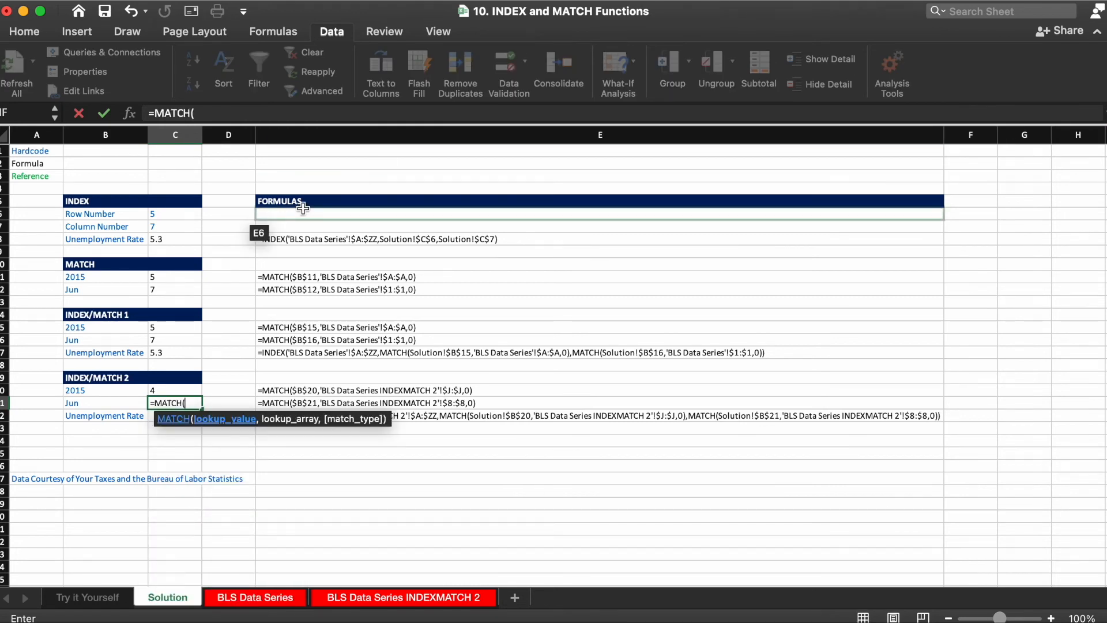
key(Left)
key(F4)
text(,)
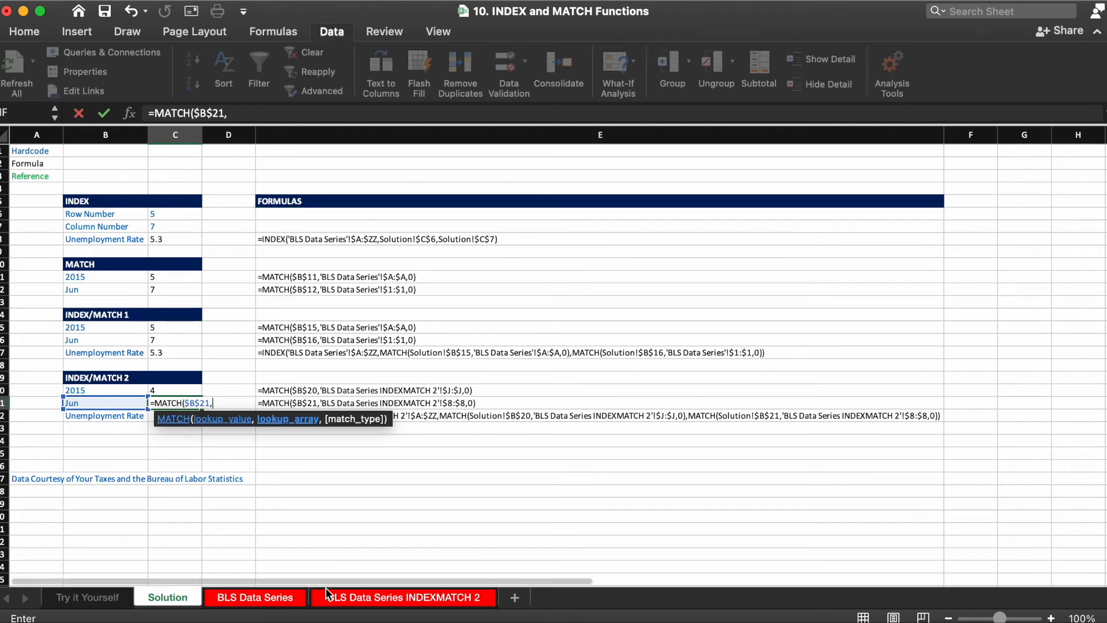
click(356, 600)
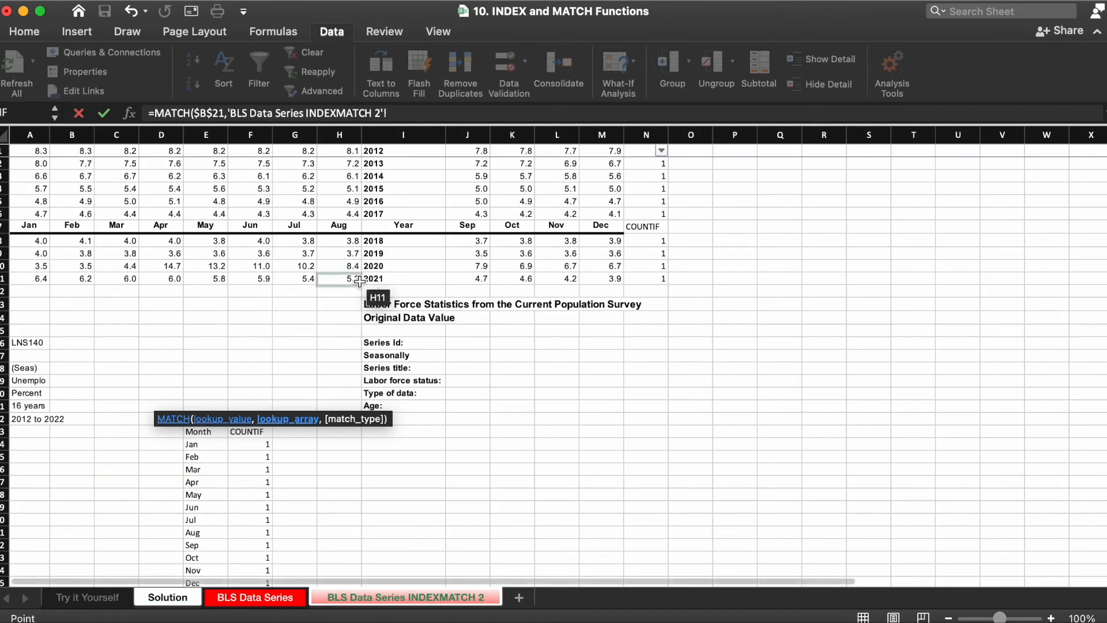
click(3, 227)
key(F4)
text(,)
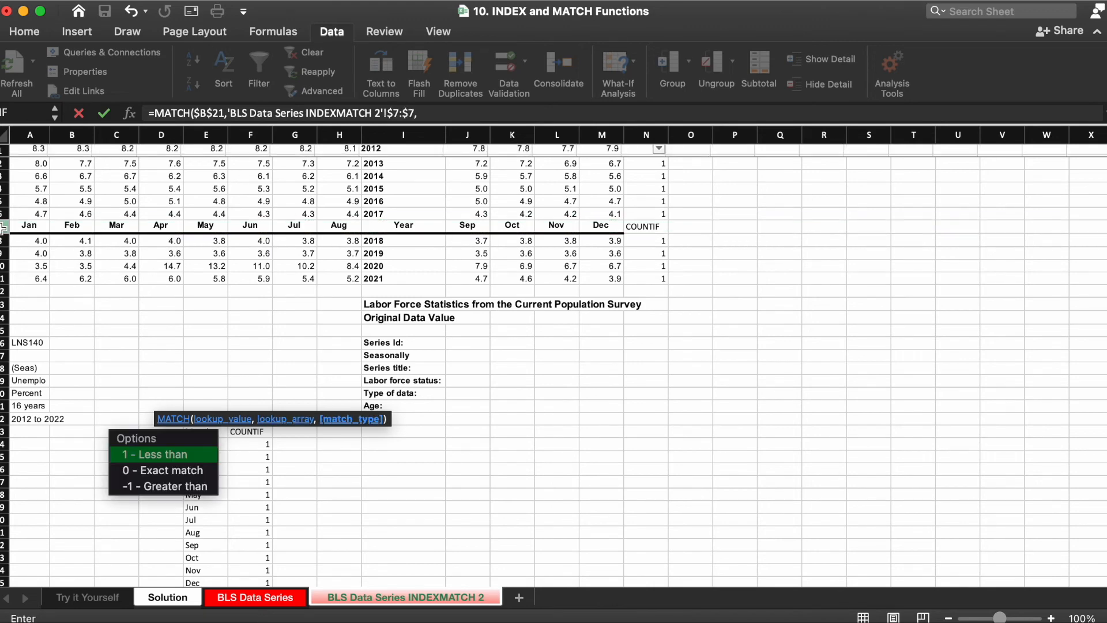
text(0))
key(Return)
Step: Review the MATCH formulas in C20 and C21
key(Up)
key(Up)
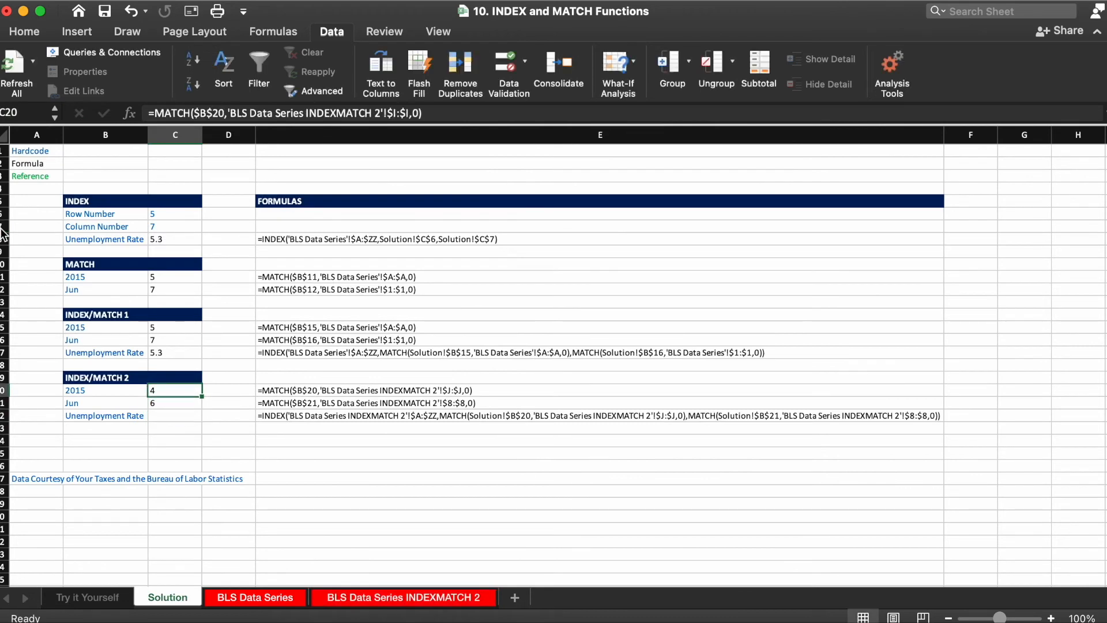
key(Down)
key(Up)
key(Down)
key(Up)
key(Down)
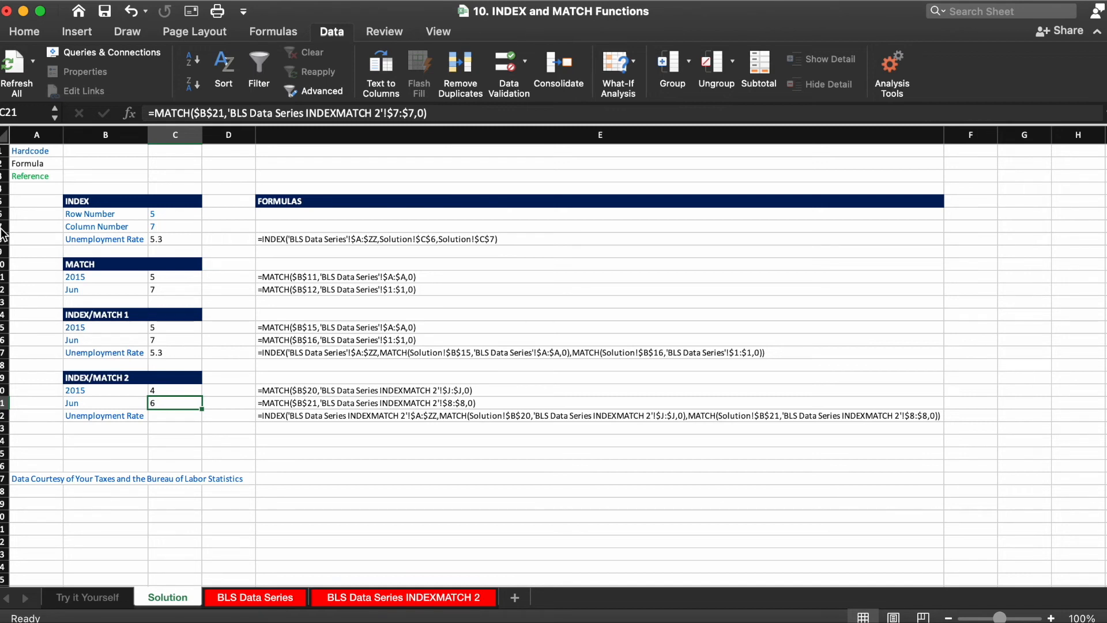
key(Down)
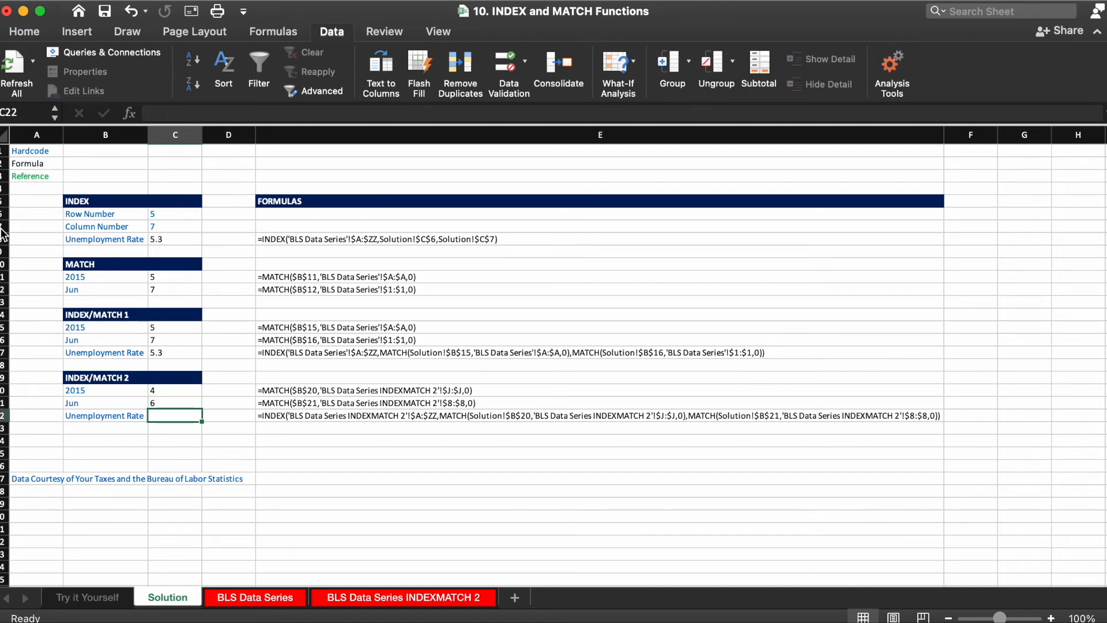
Step: In C22 on the Solution sheet, start an INDEX formula over 'BLS Data Series INDEXMATCH 2'!$A:$ZZ with row MATCH(Solution!$B$20,'BLS Data Series INDEXMATCH 2'!$I:$I,0)
text(=in)
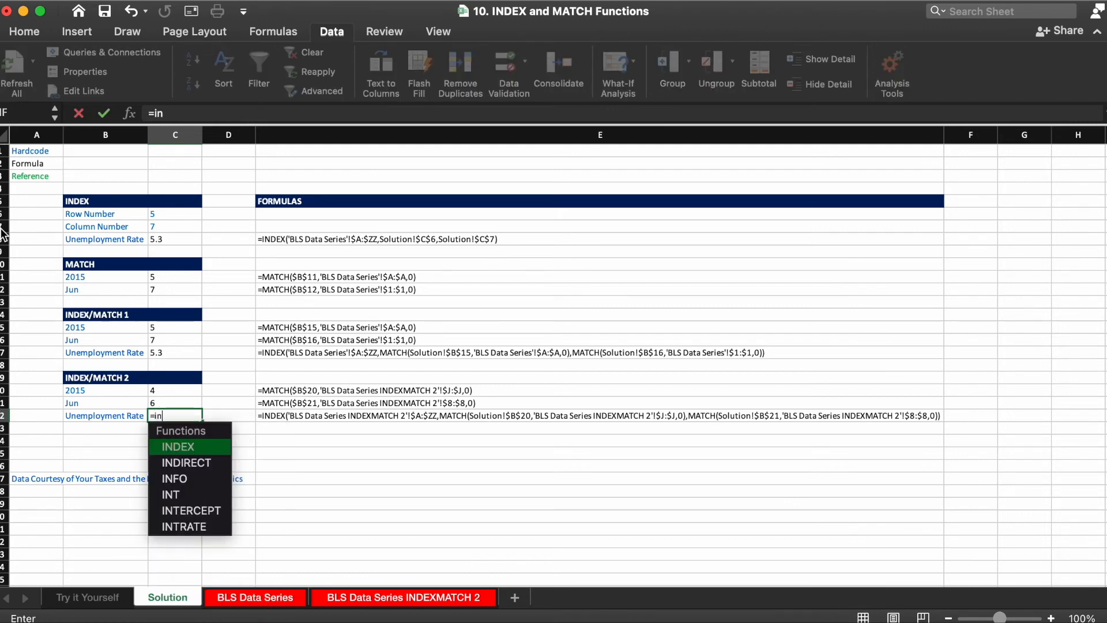
key(Tab)
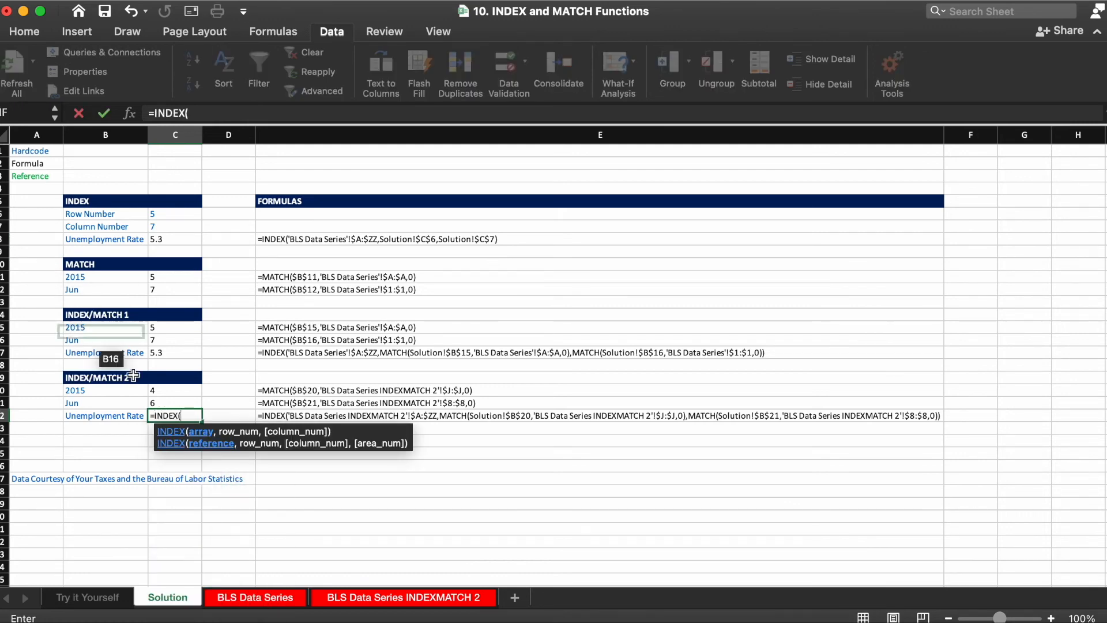
click(441, 598)
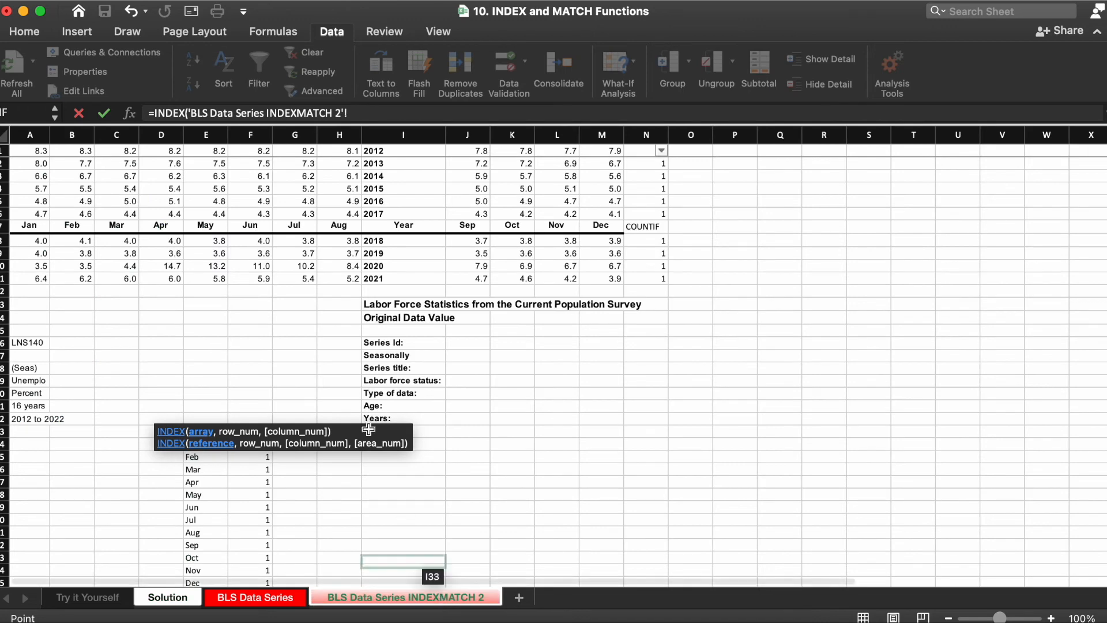
click(33, 135)
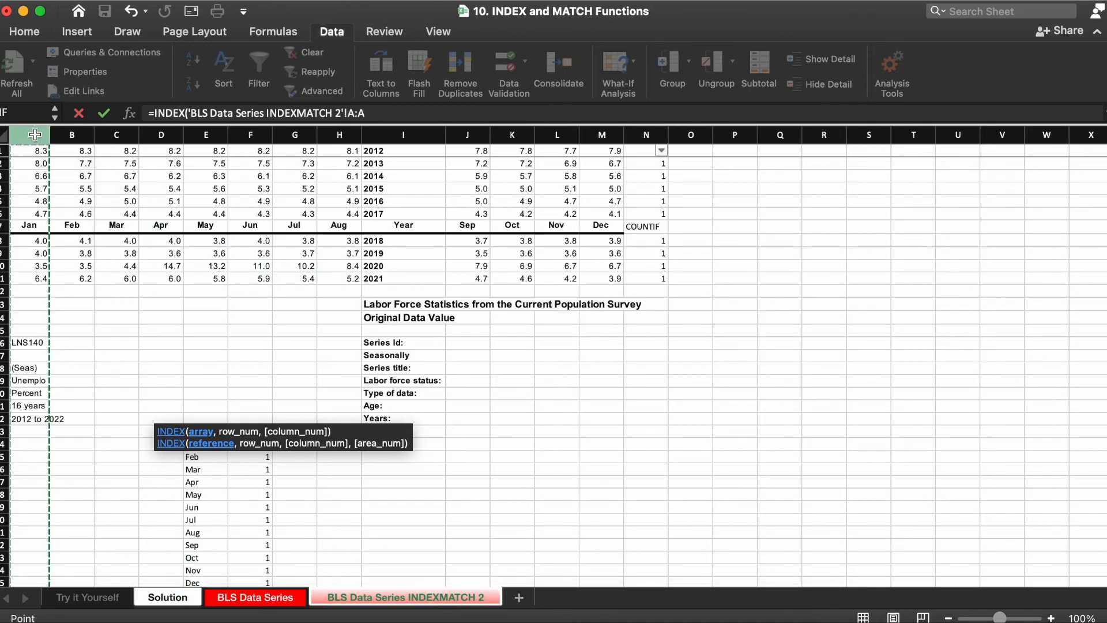
text(zz)
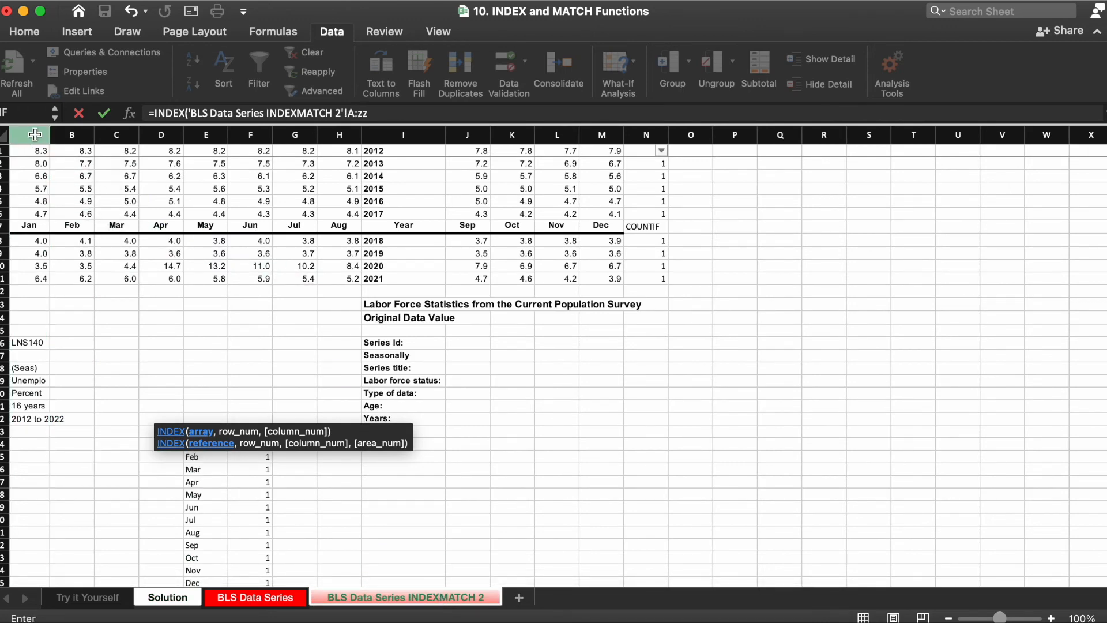
key(F4)
text(,)
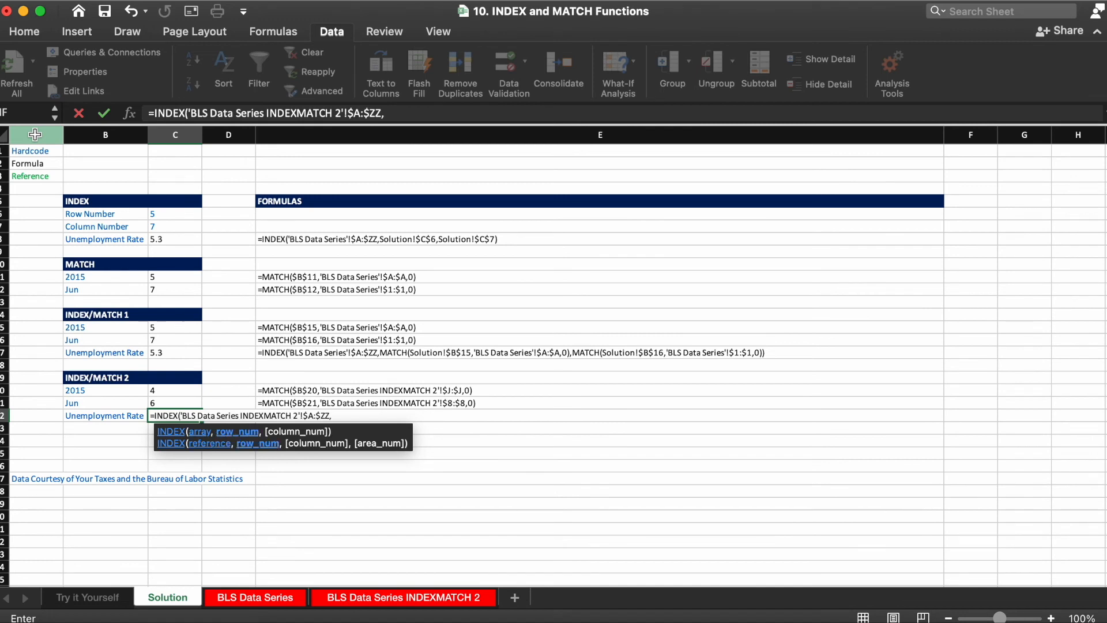
text(match()
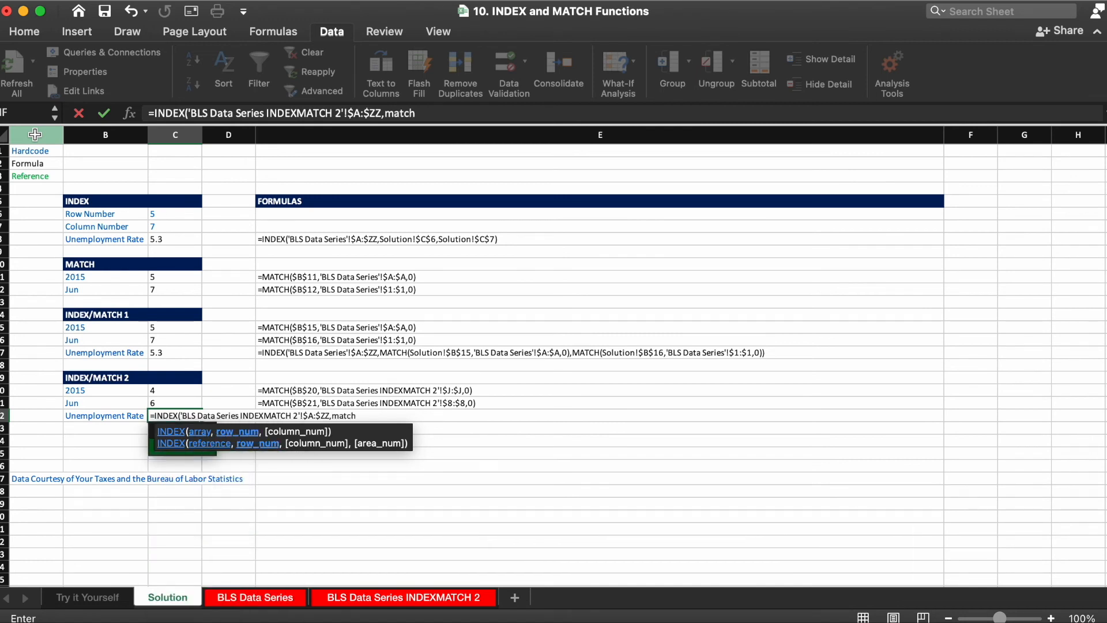
click(102, 391)
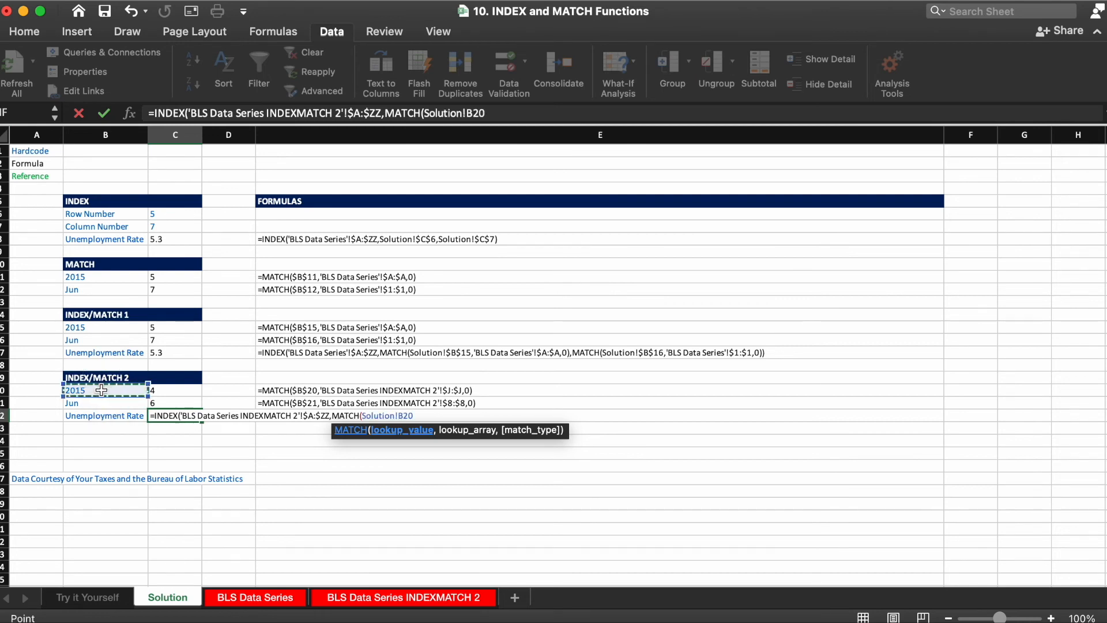
key(F4)
text(,)
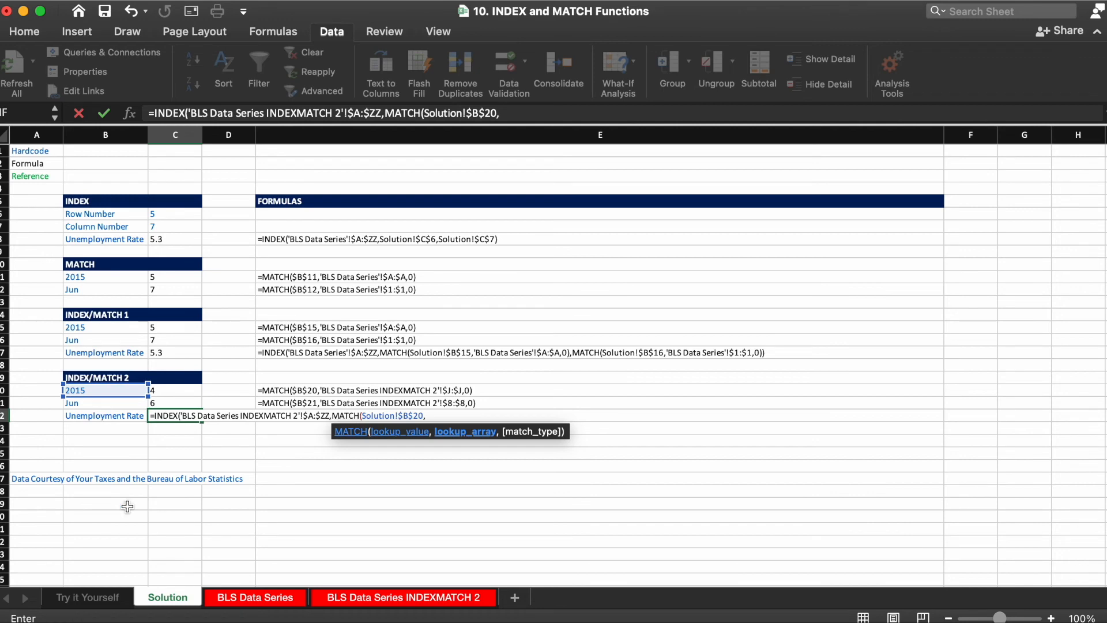
click(348, 600)
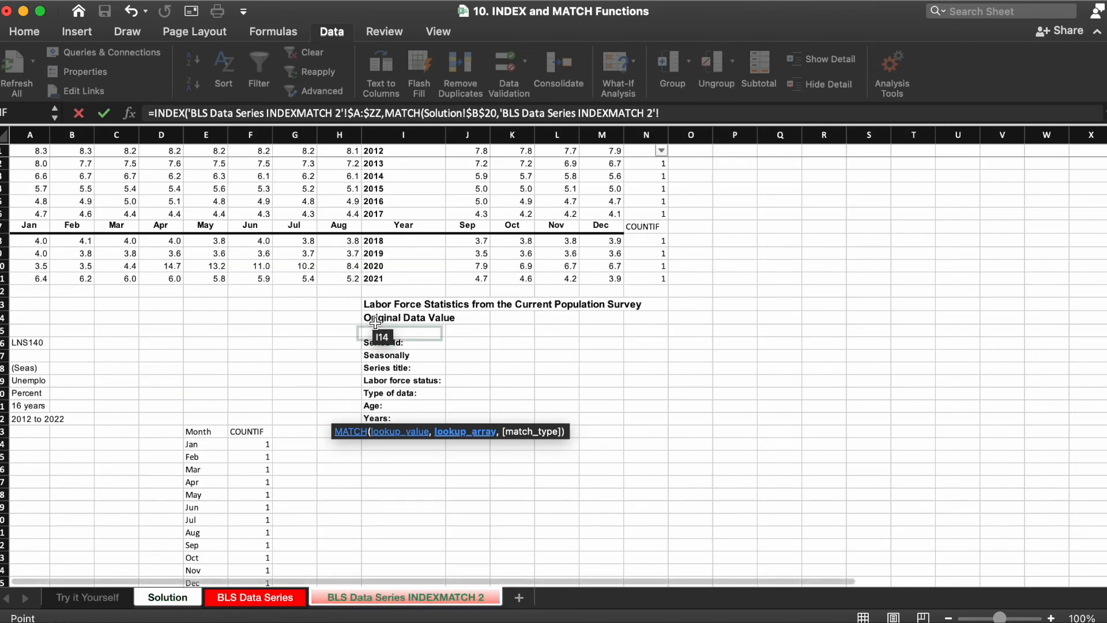
click(411, 130)
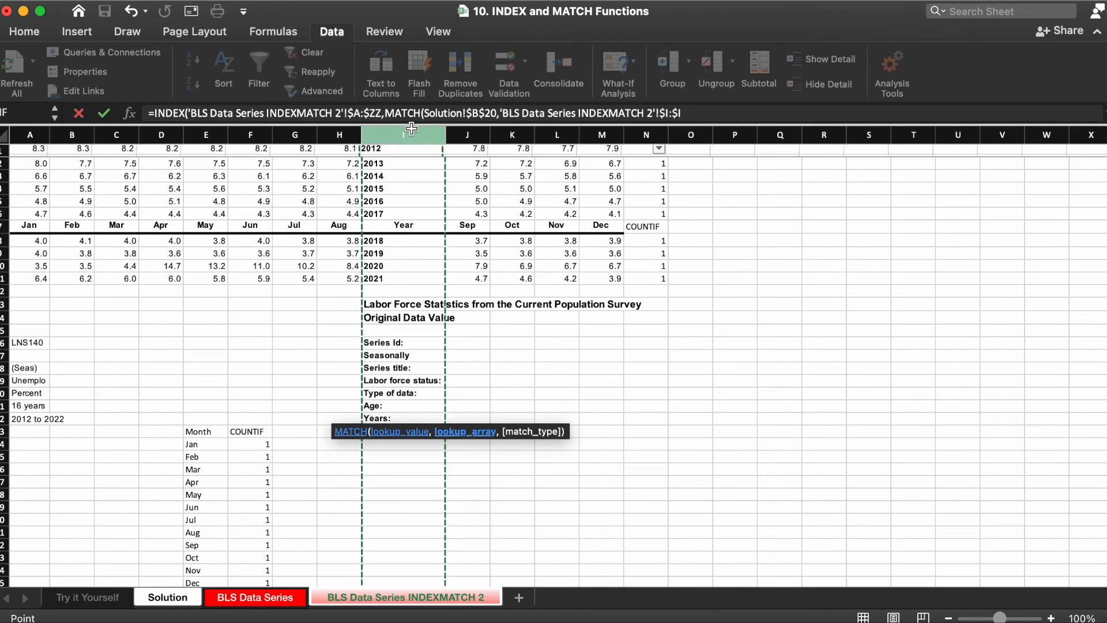
text(,0)
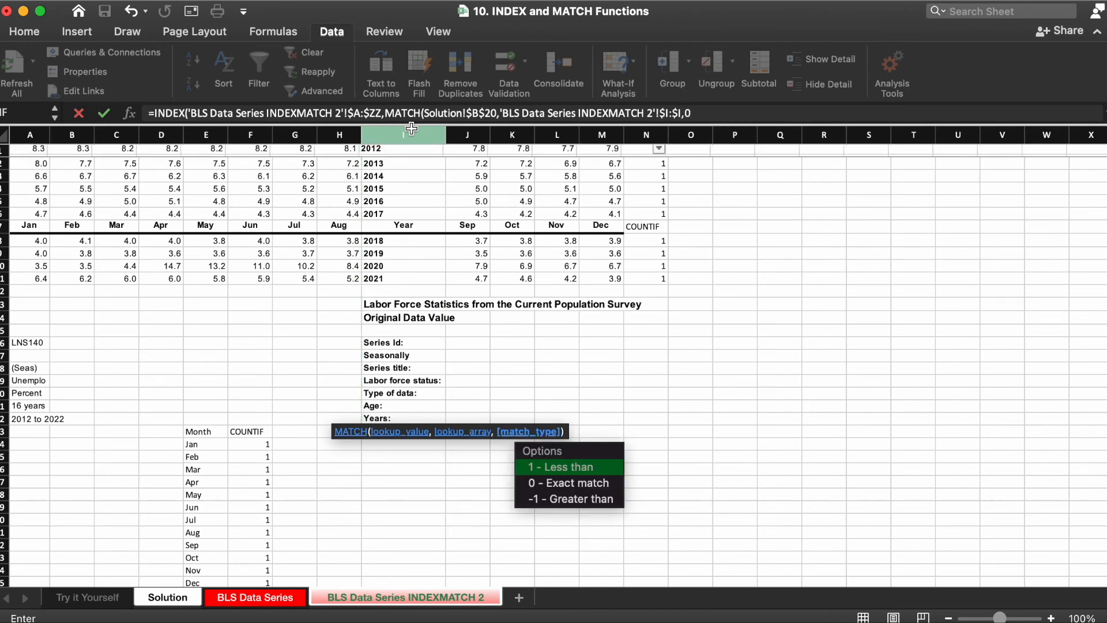
text())
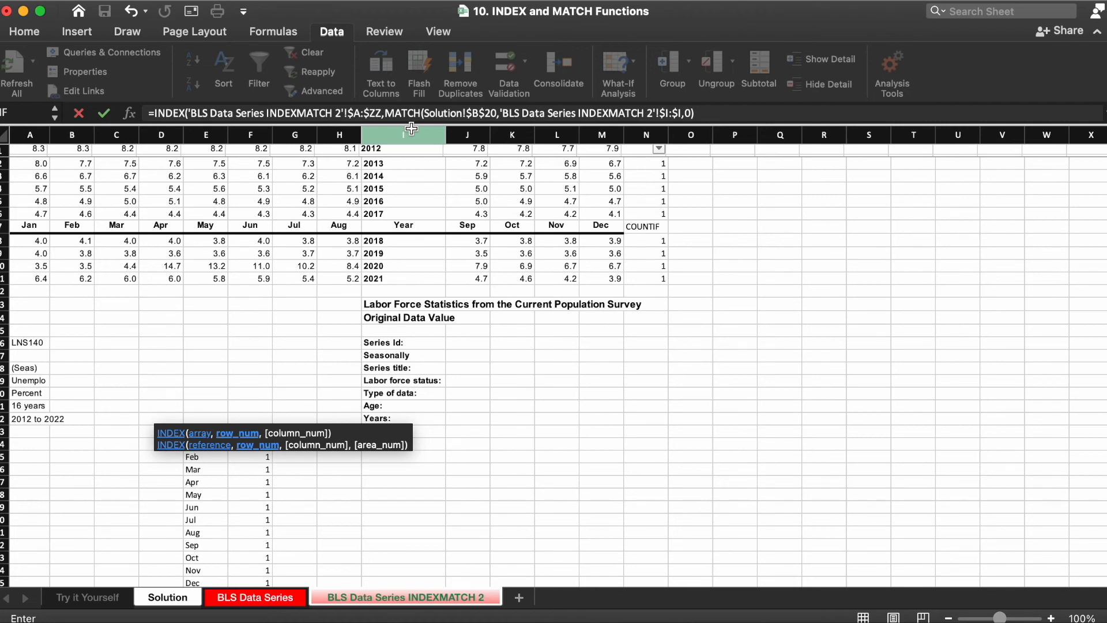
Step: Finish the formula with column MATCH(Solution!$B$21,'BLS Data Series INDEXMATCH 2'!$7:$7,0), close the INDEX and enter it
text(,)
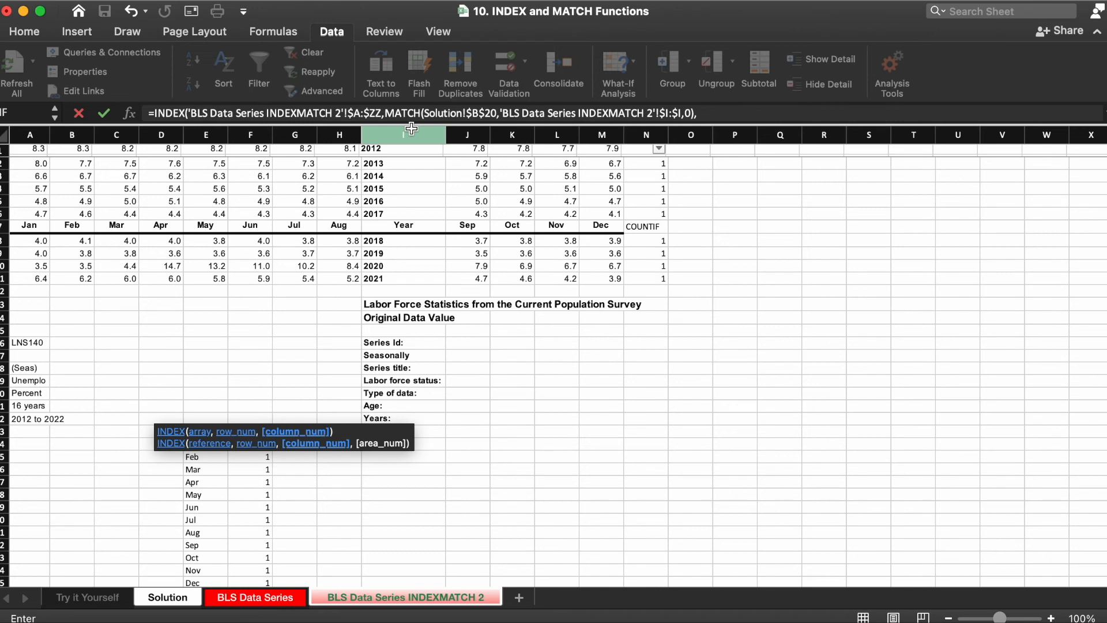
text(mat)
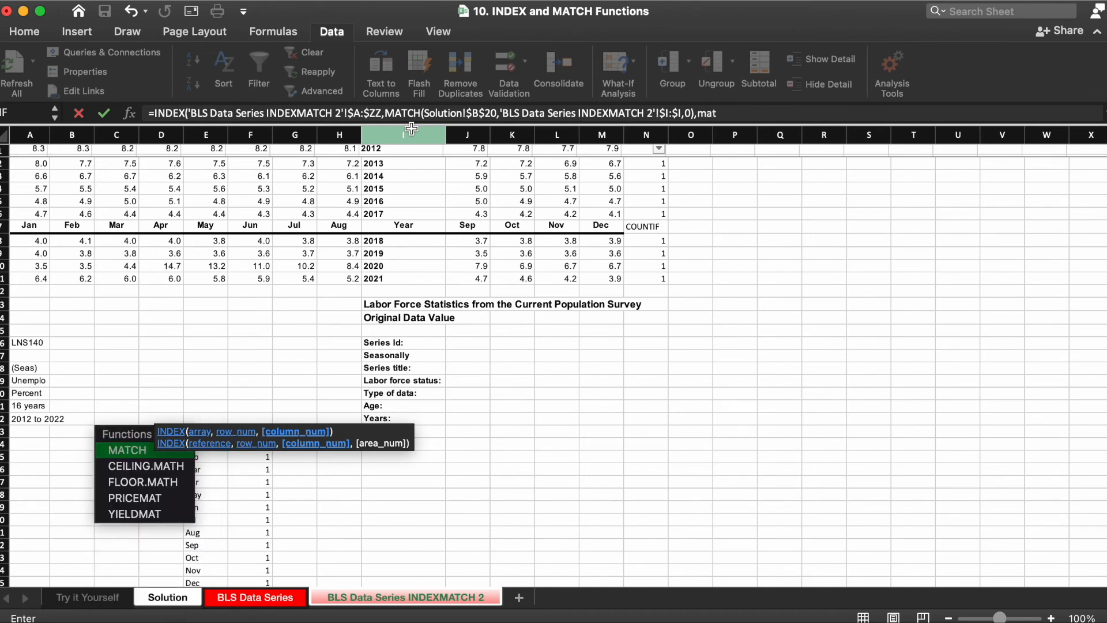
key(Tab)
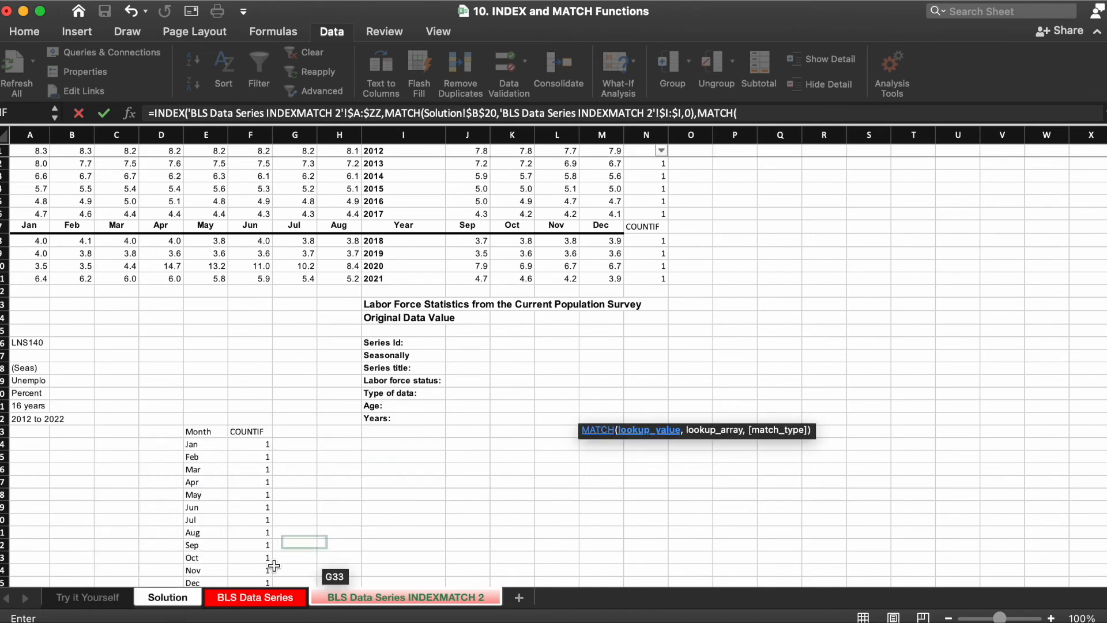
click(166, 597)
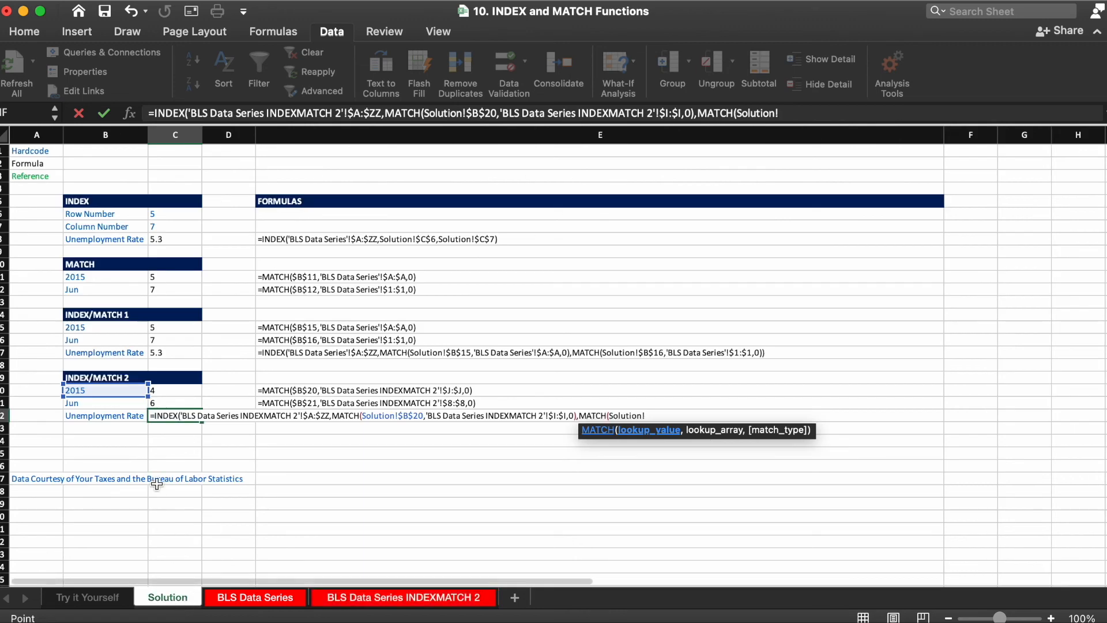
click(102, 405)
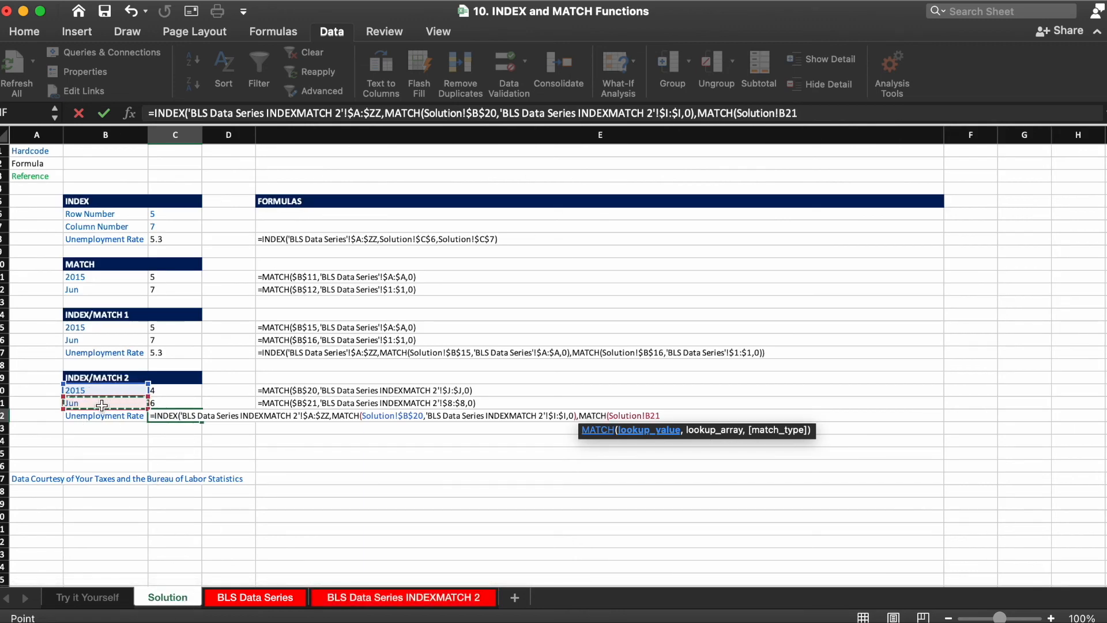
key(F4)
text(,)
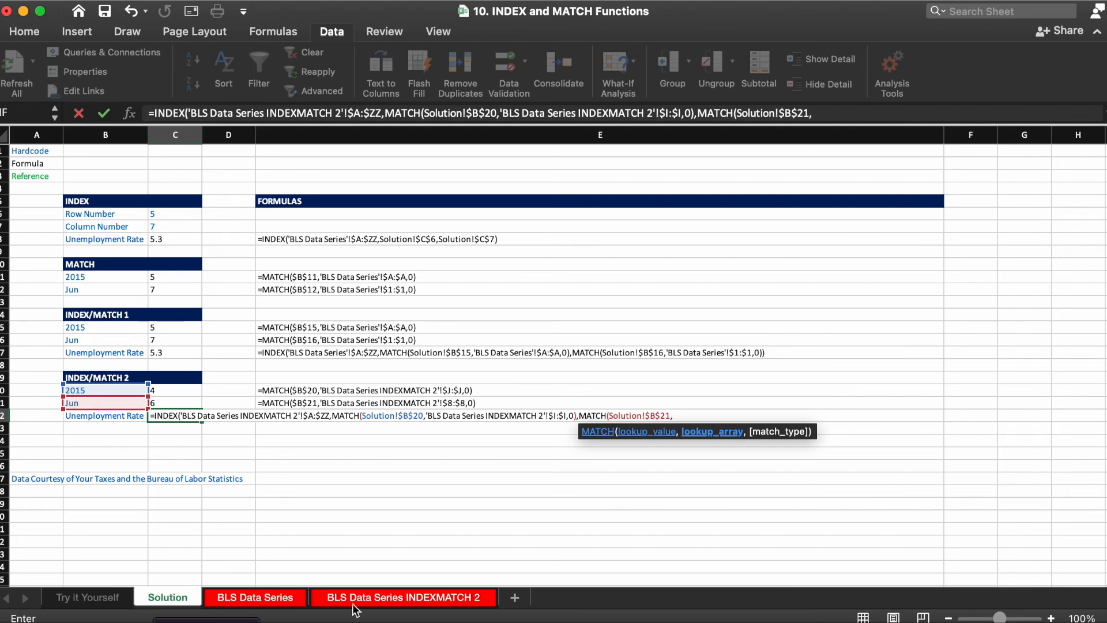
click(385, 600)
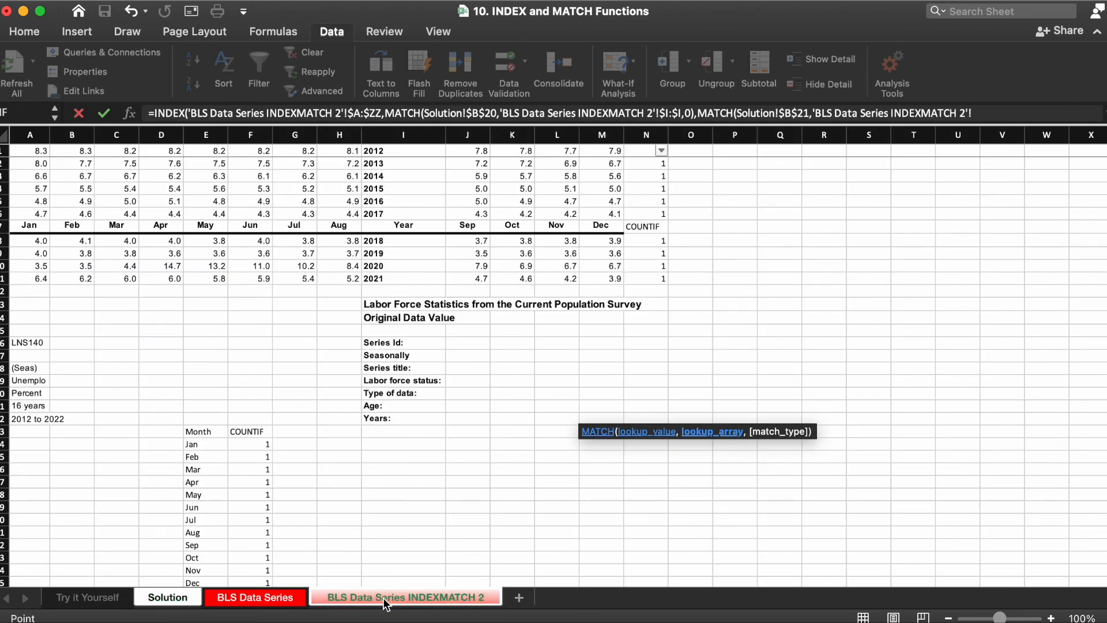
click(3, 226)
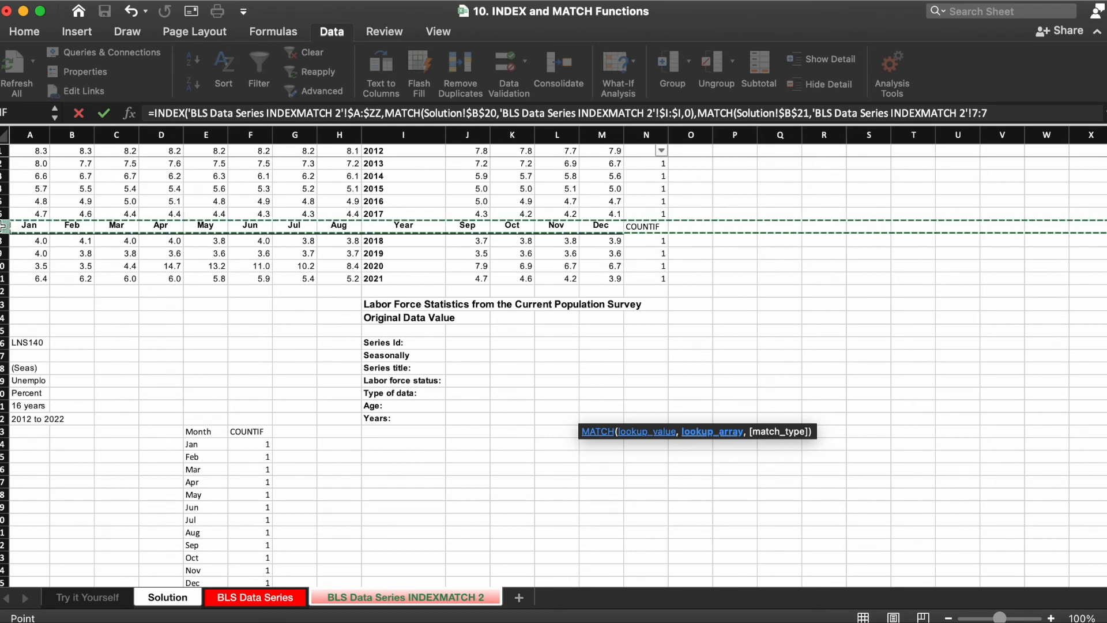
key(F4)
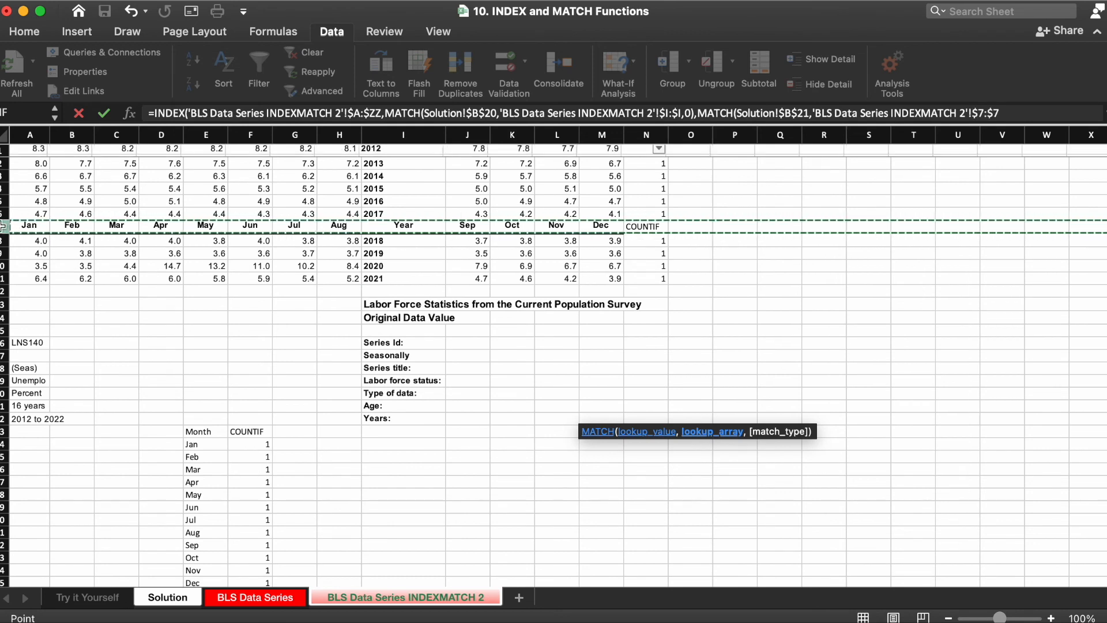
text(,0)
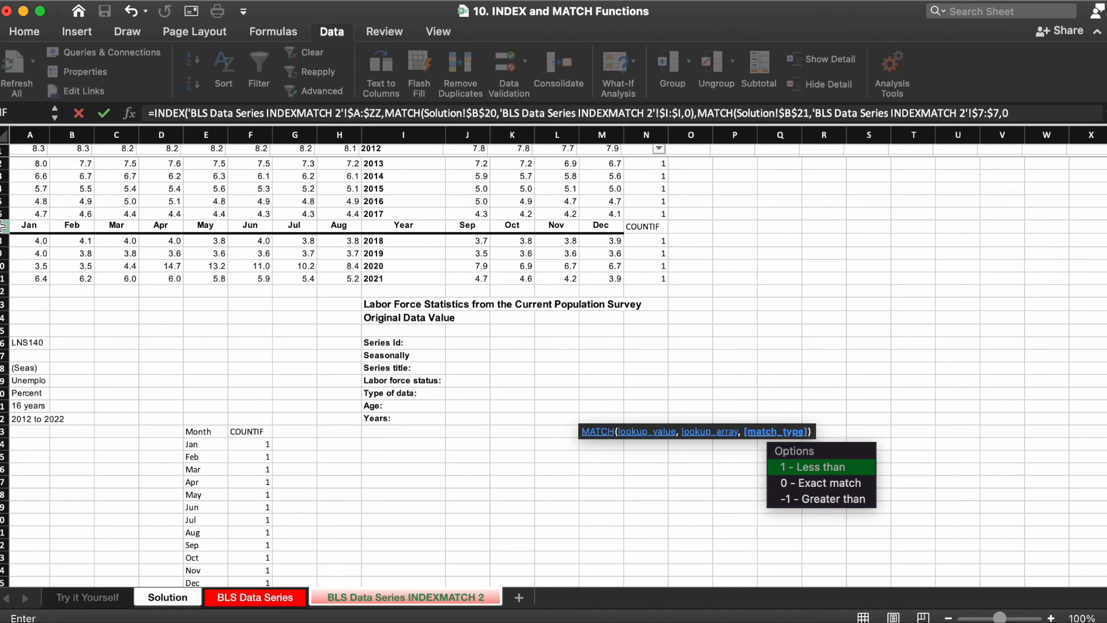
text())
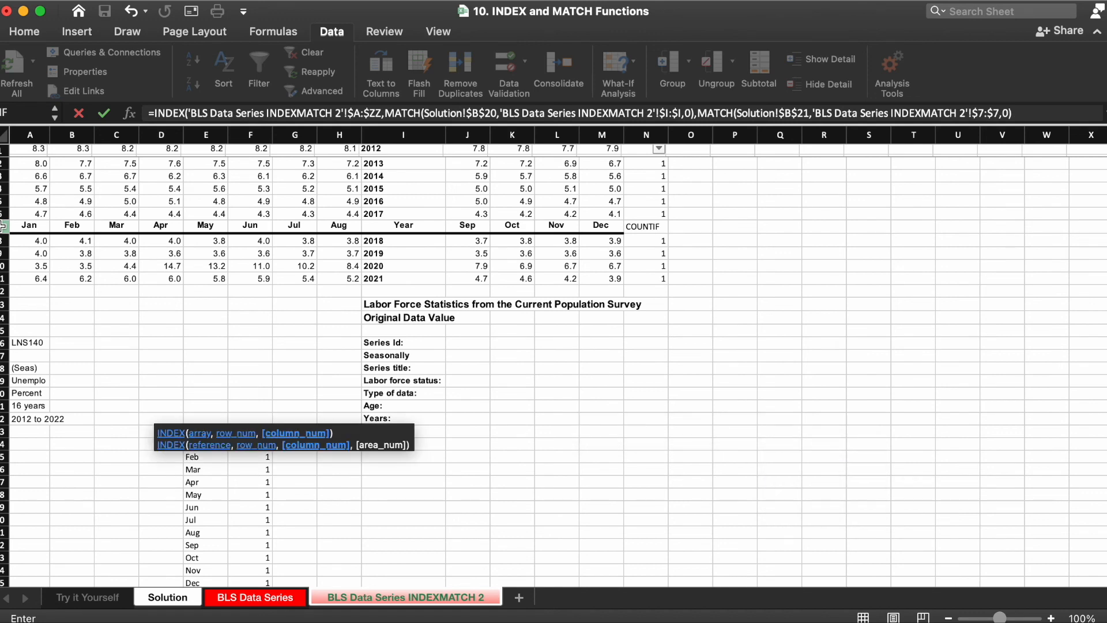
text())
key(Return)
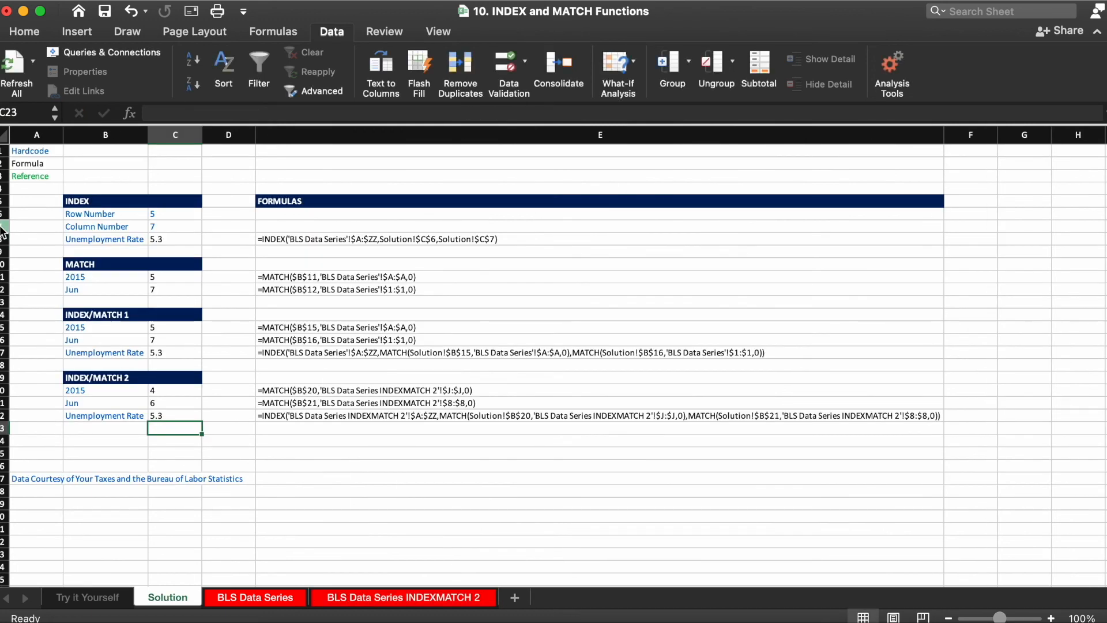
Step: Change the lookup inputs to Jul in B21 and 2013 in B20
key(Up)
key(Left)
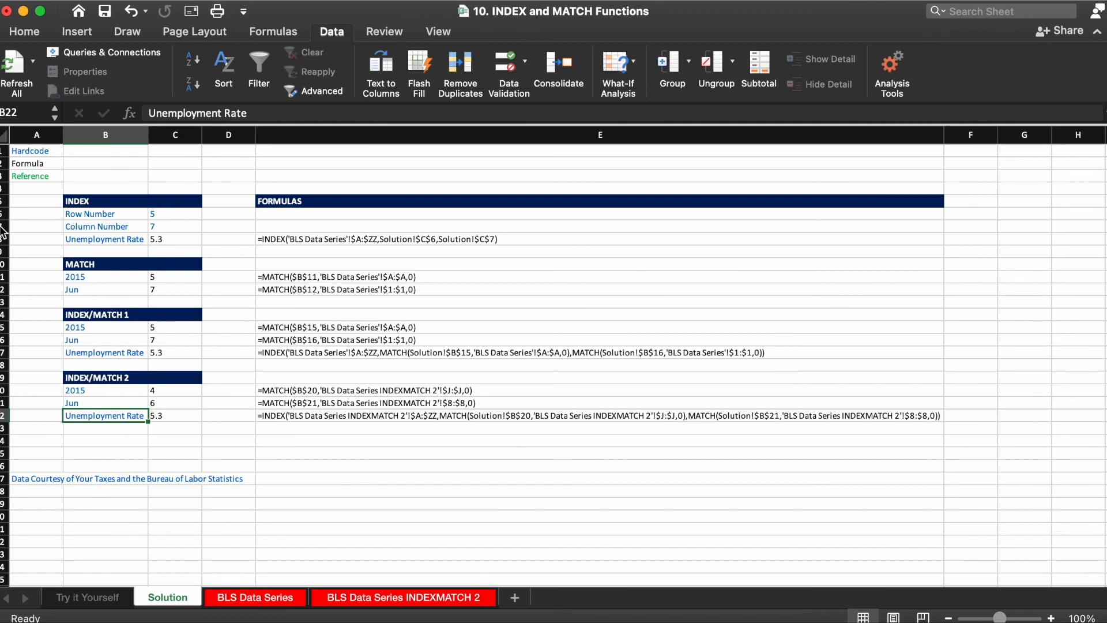
key(Up)
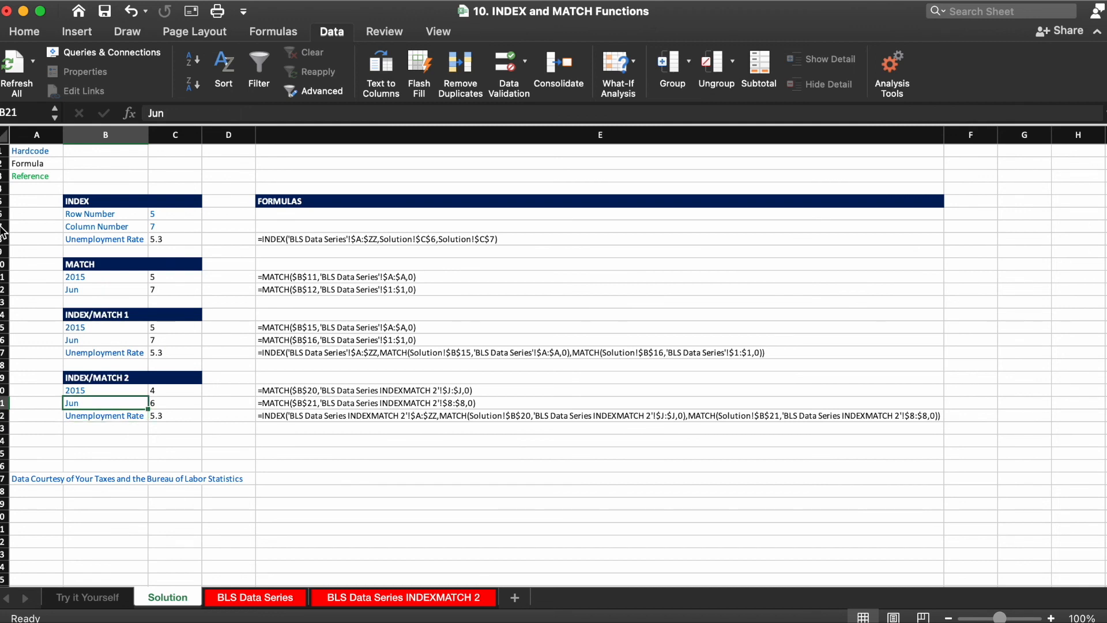
text(Jul)
key(Return)
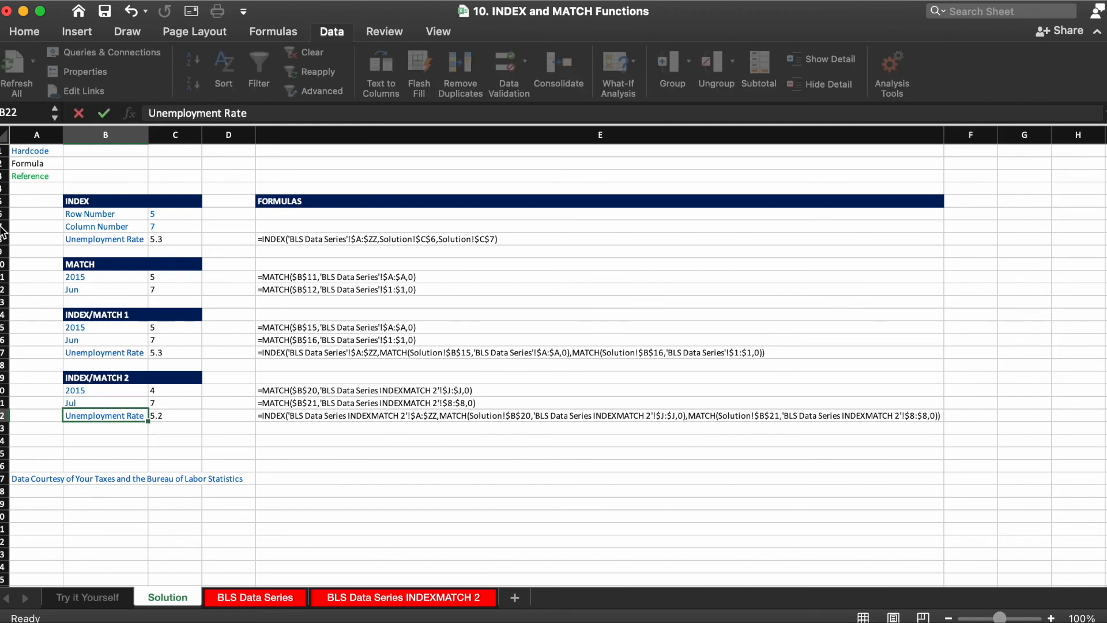
key(Up)
key(Up)
text(2013)
key(Return)
Step: Review the formulas in C22 and C21 for the updated lookups
key(Right)
key(Down)
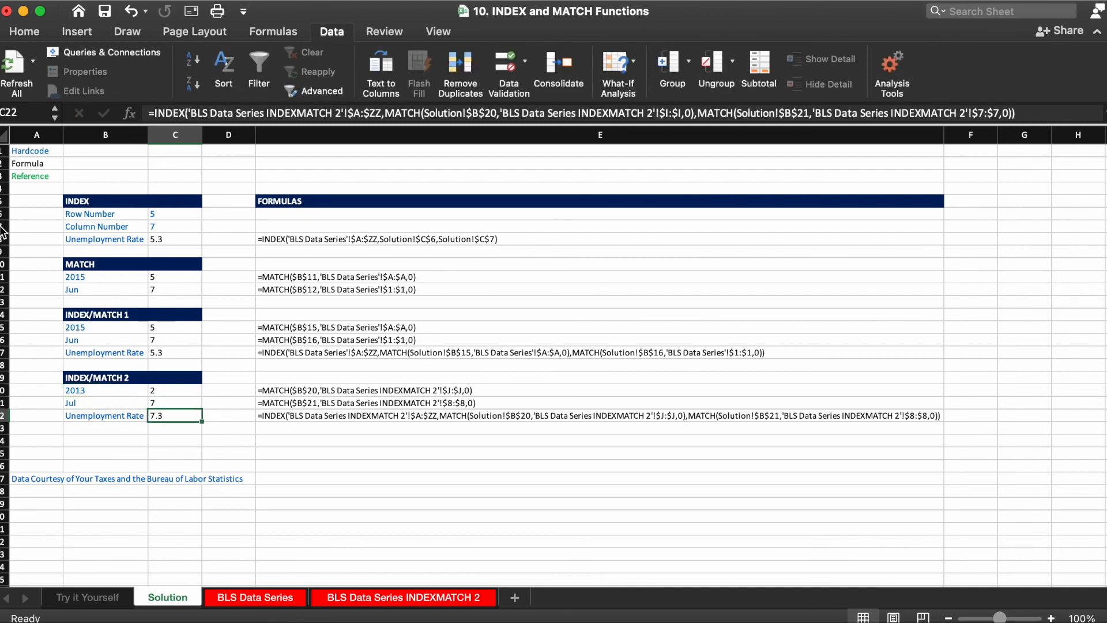
key(Left)
key(Up)
key(Up)
key(Down)
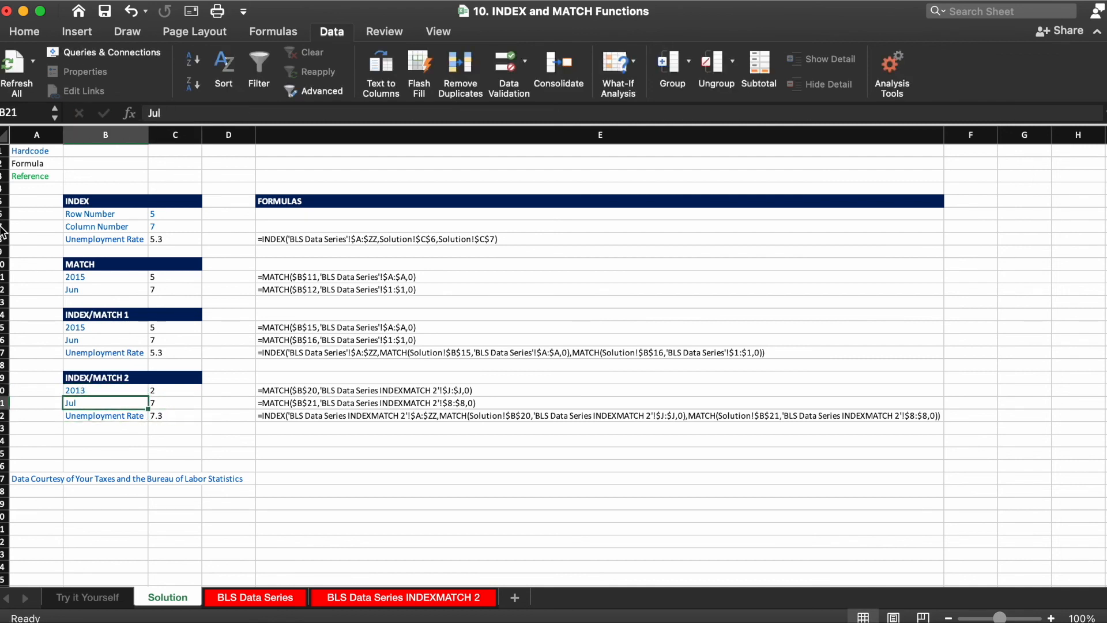
key(Right)
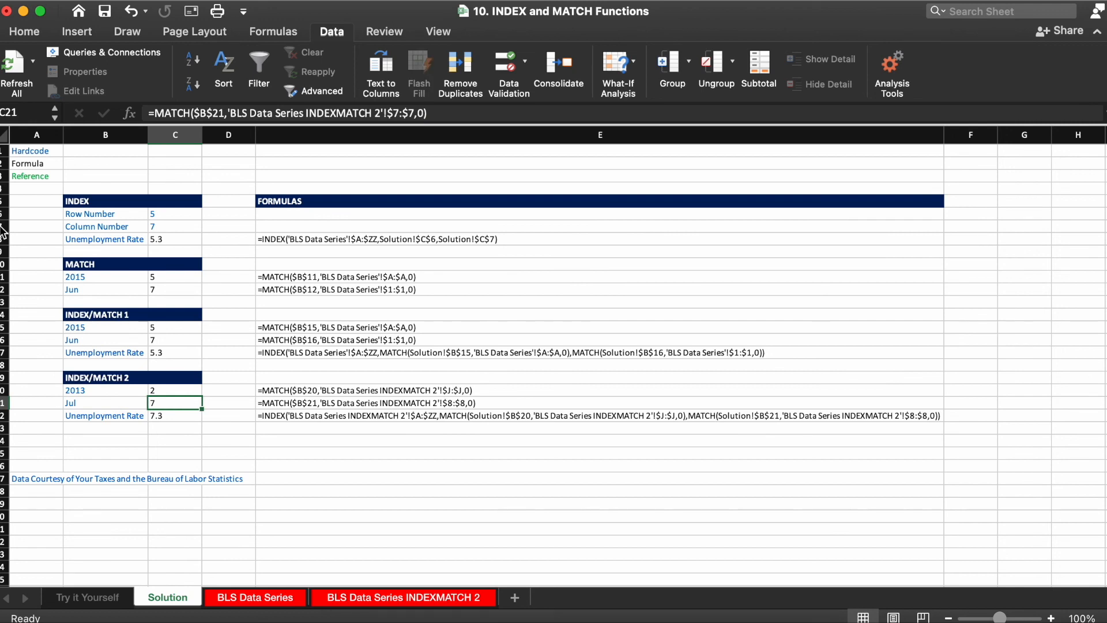